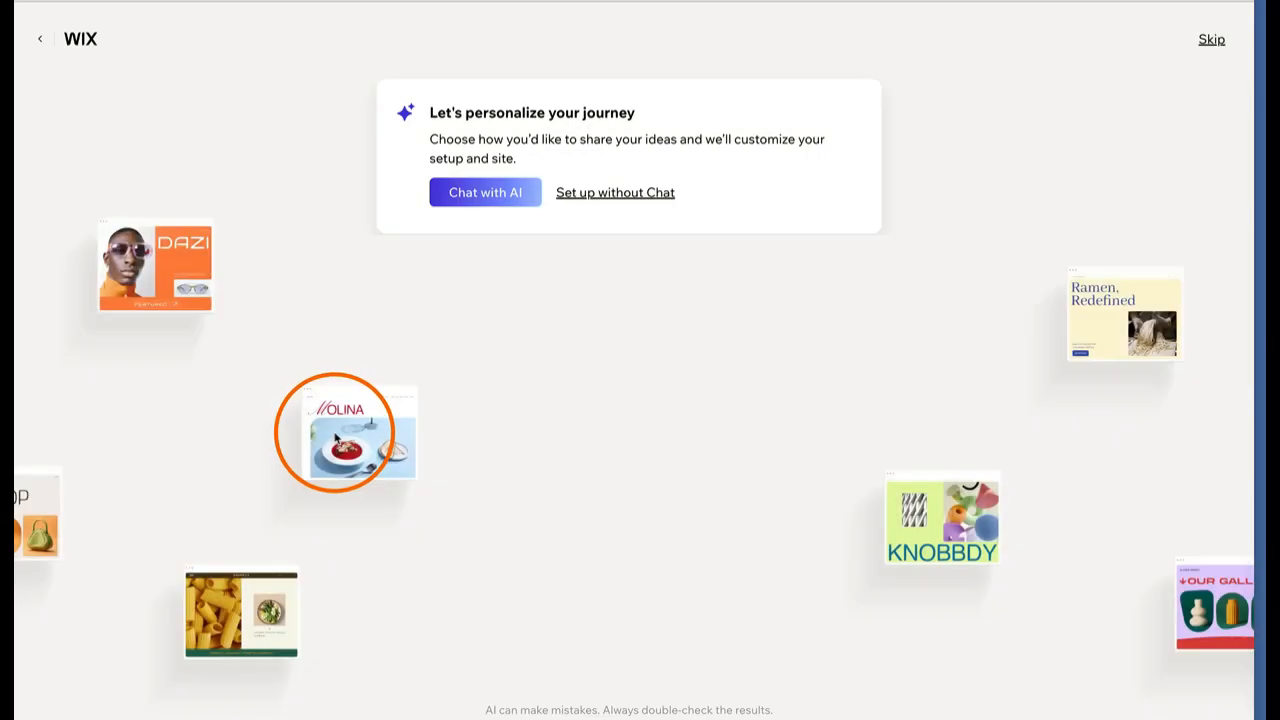
Choose 'Set up without Chat', then skip the remaining questions to reach the dashboard
click(594, 196)
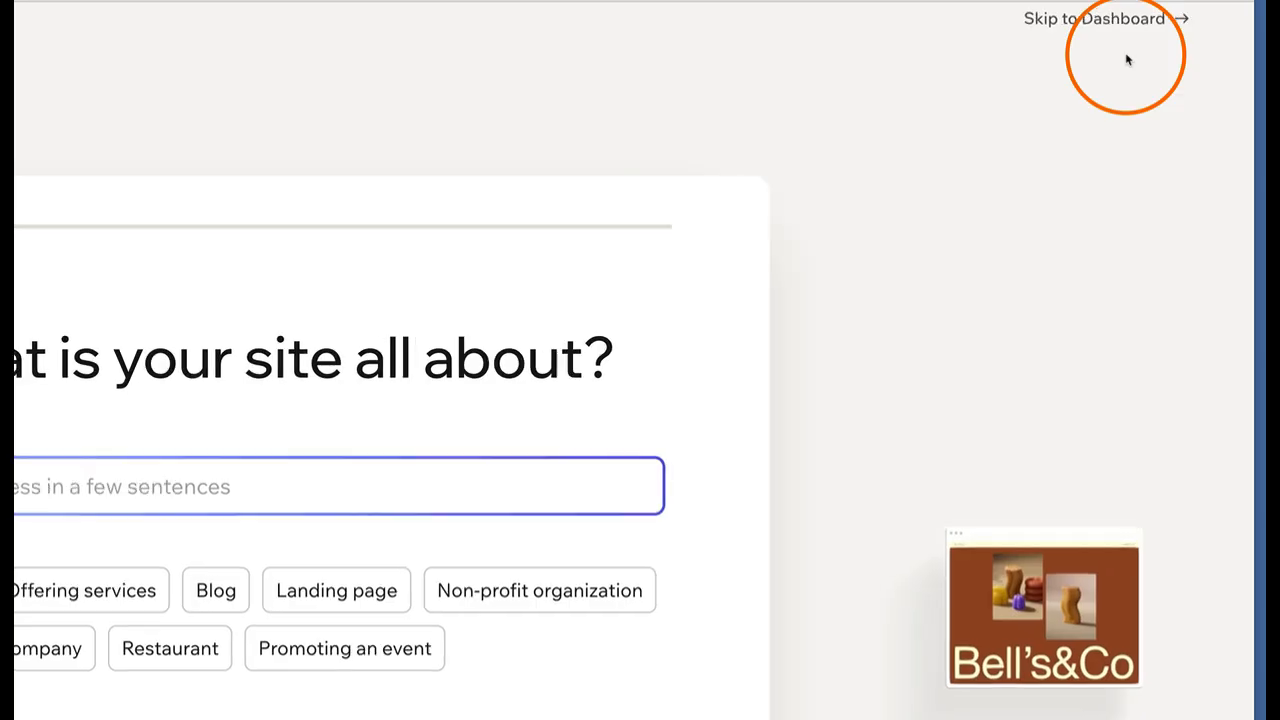
click(1127, 62)
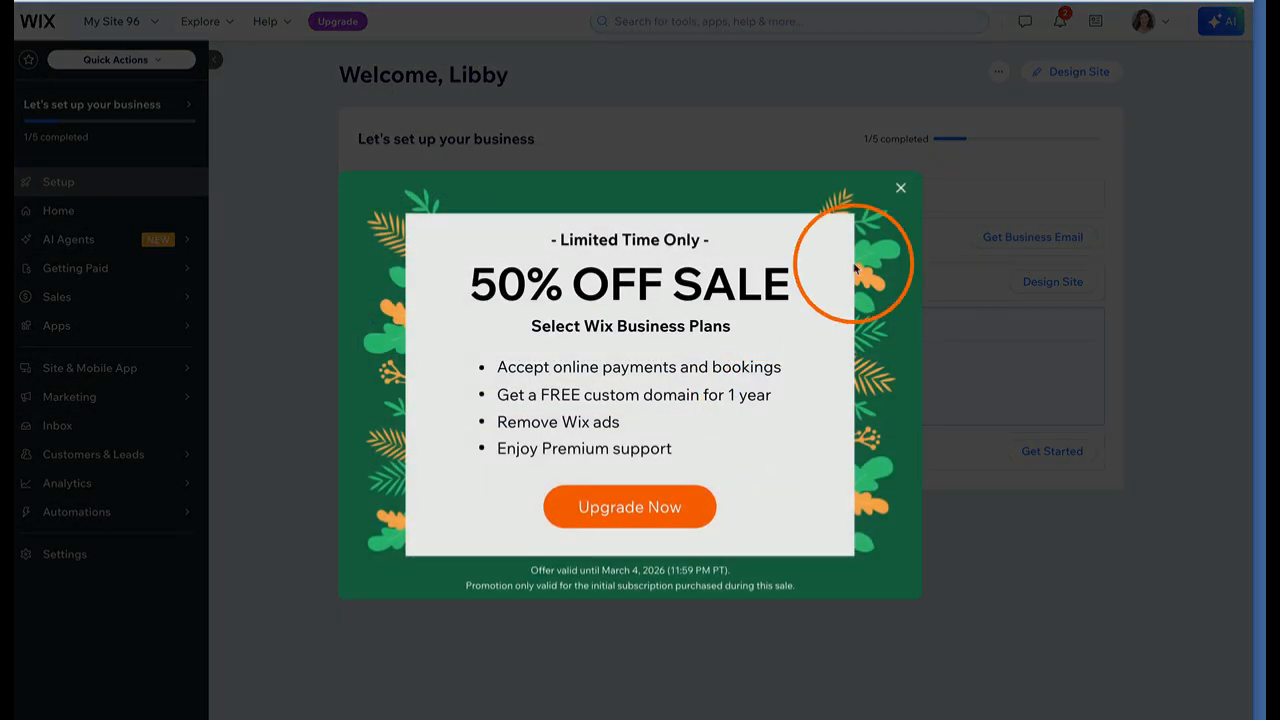
Dismiss the 50% OFF sale popup and start Design Site from the dashboard
click(901, 190)
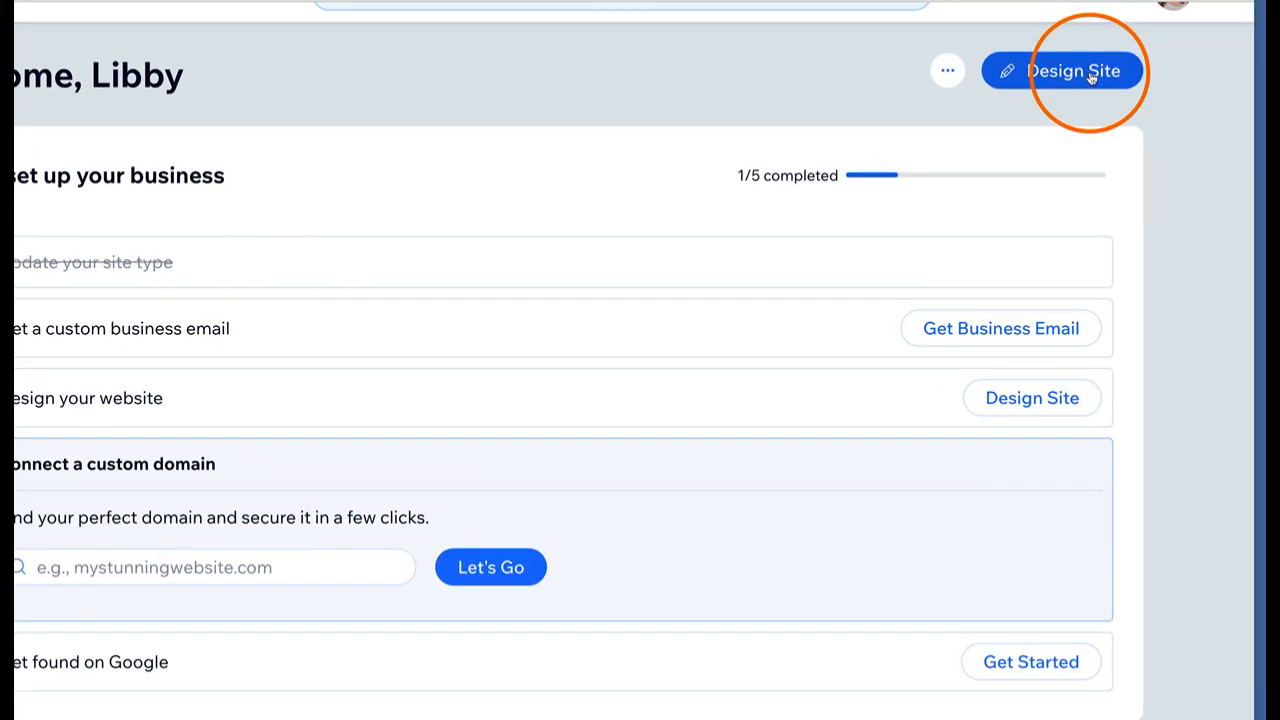
click(1091, 76)
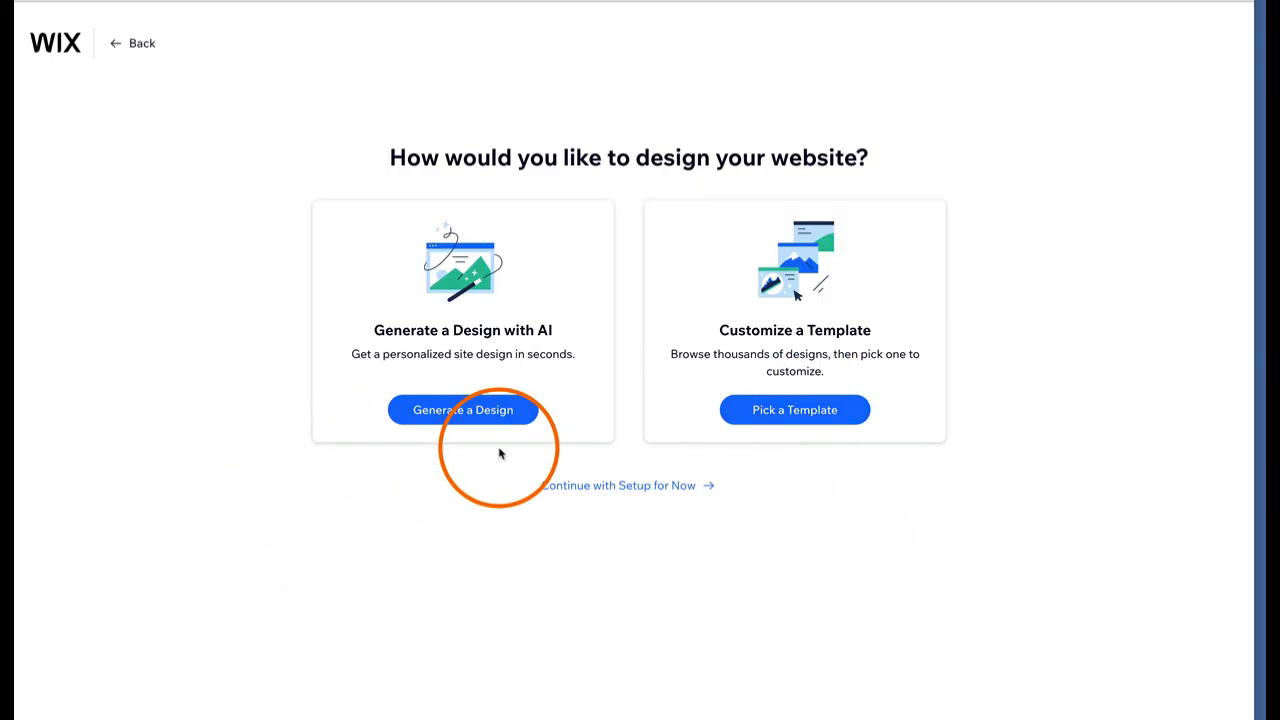
Browse templates, filter to Blank Templates, and start editing the Minimal Layout template
click(777, 417)
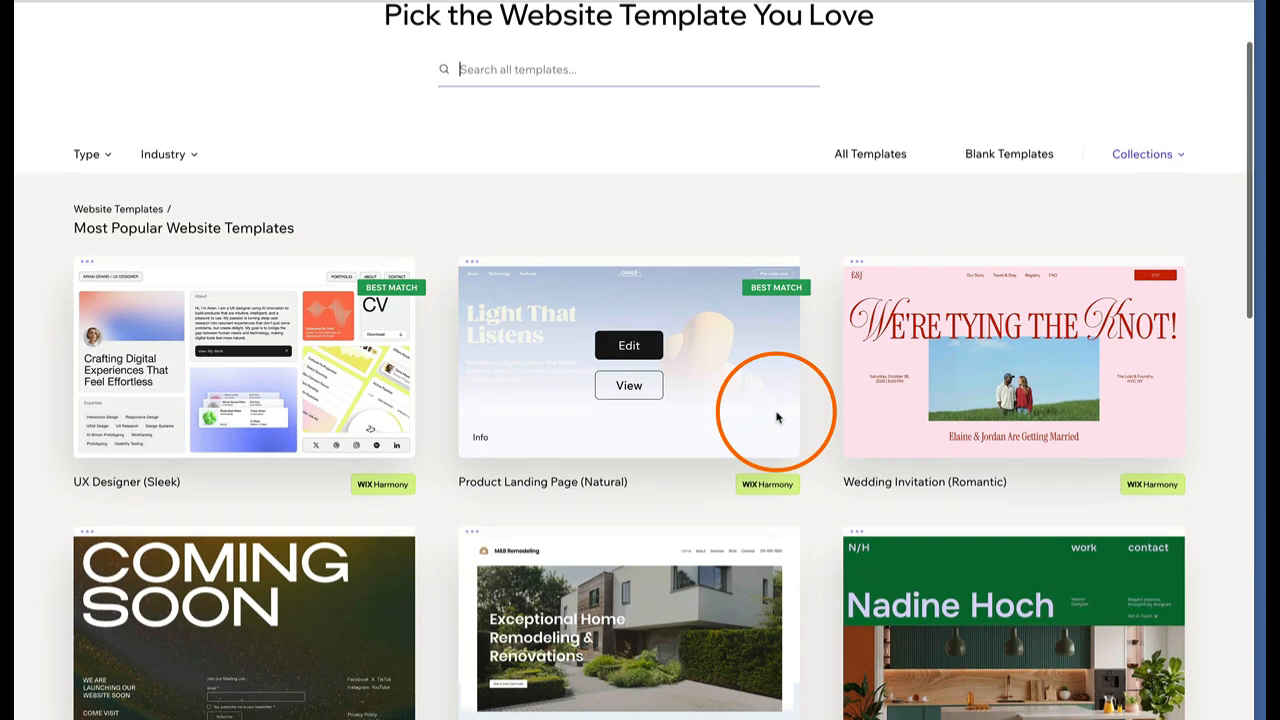
scroll(777, 417, down, 1)
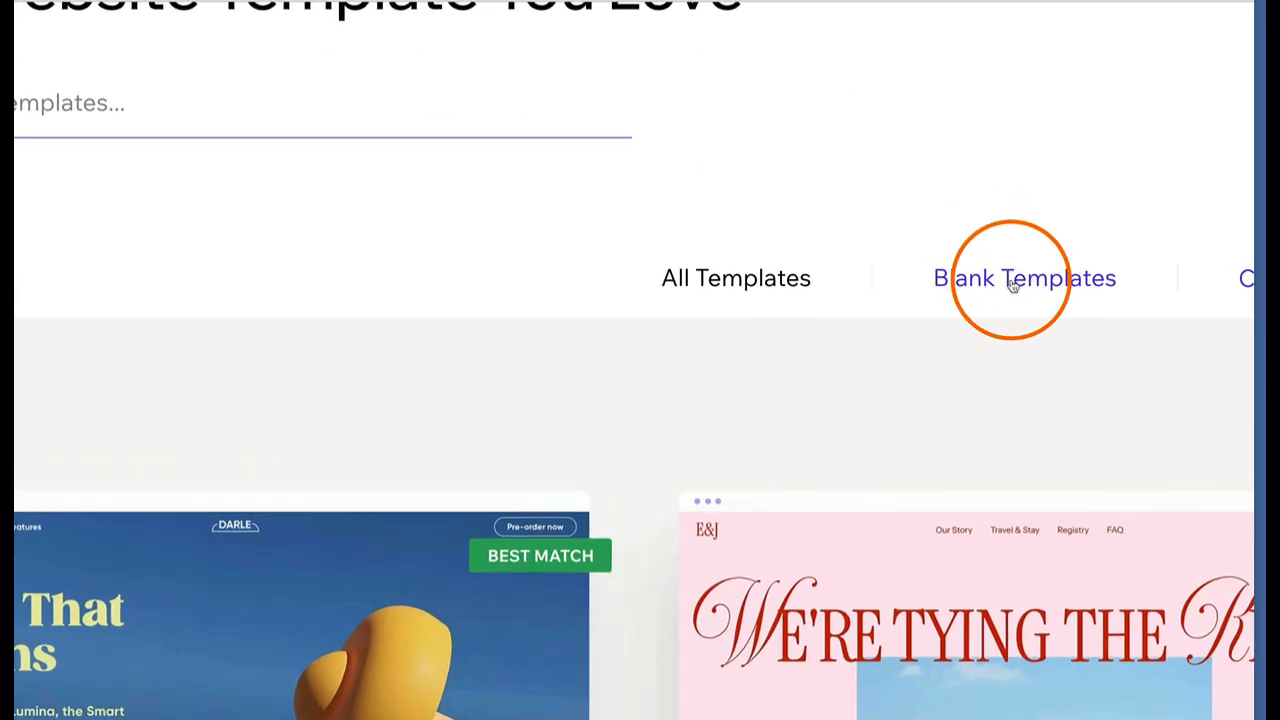
click(1006, 262)
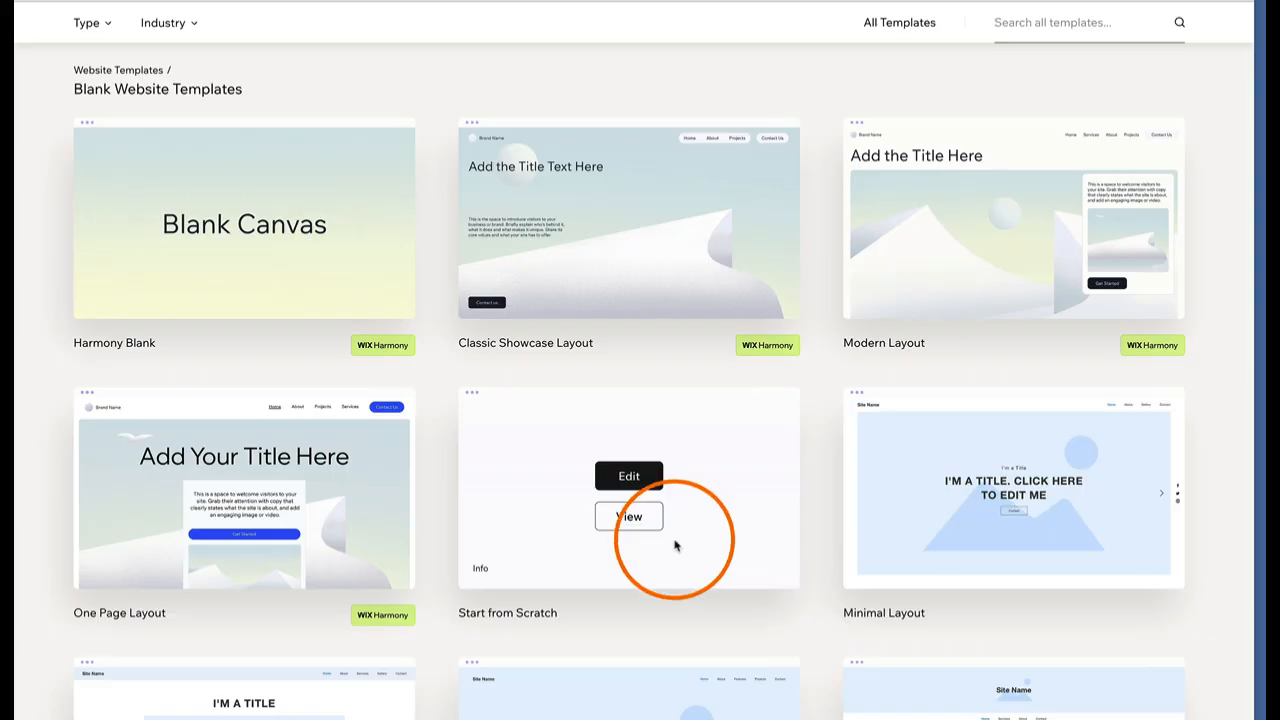
mouse_move(886, 531)
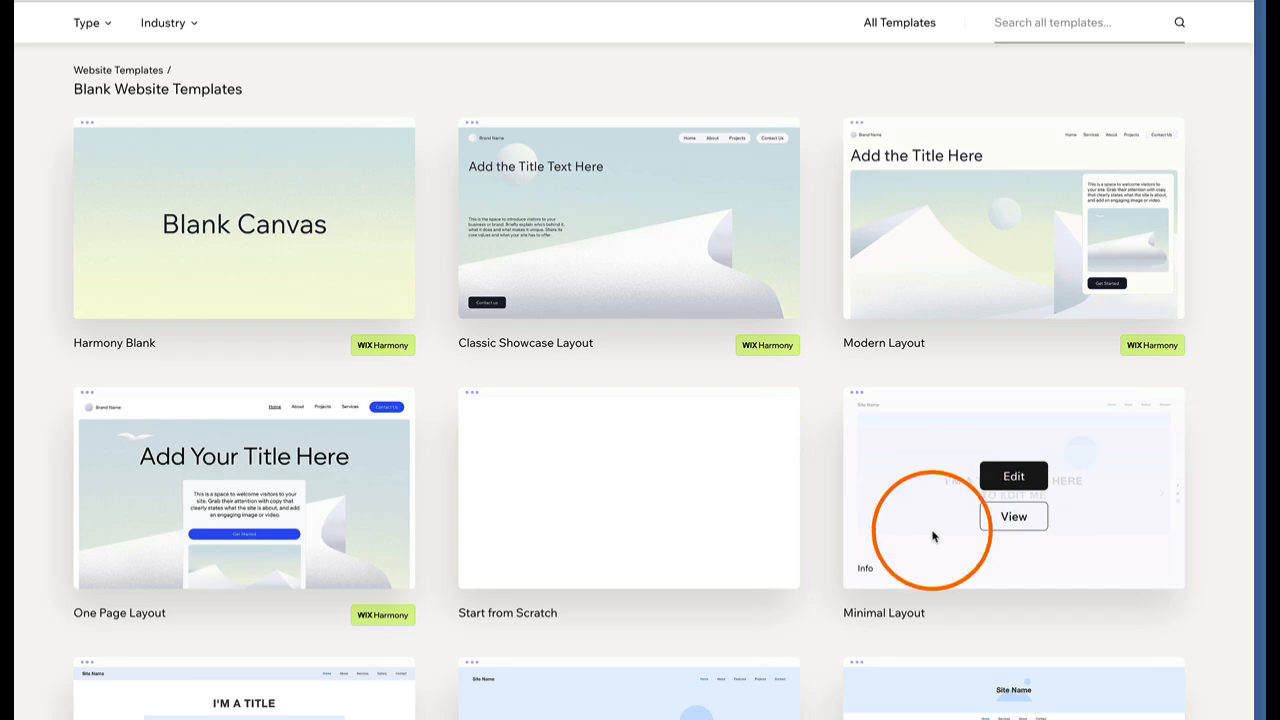
click(1020, 478)
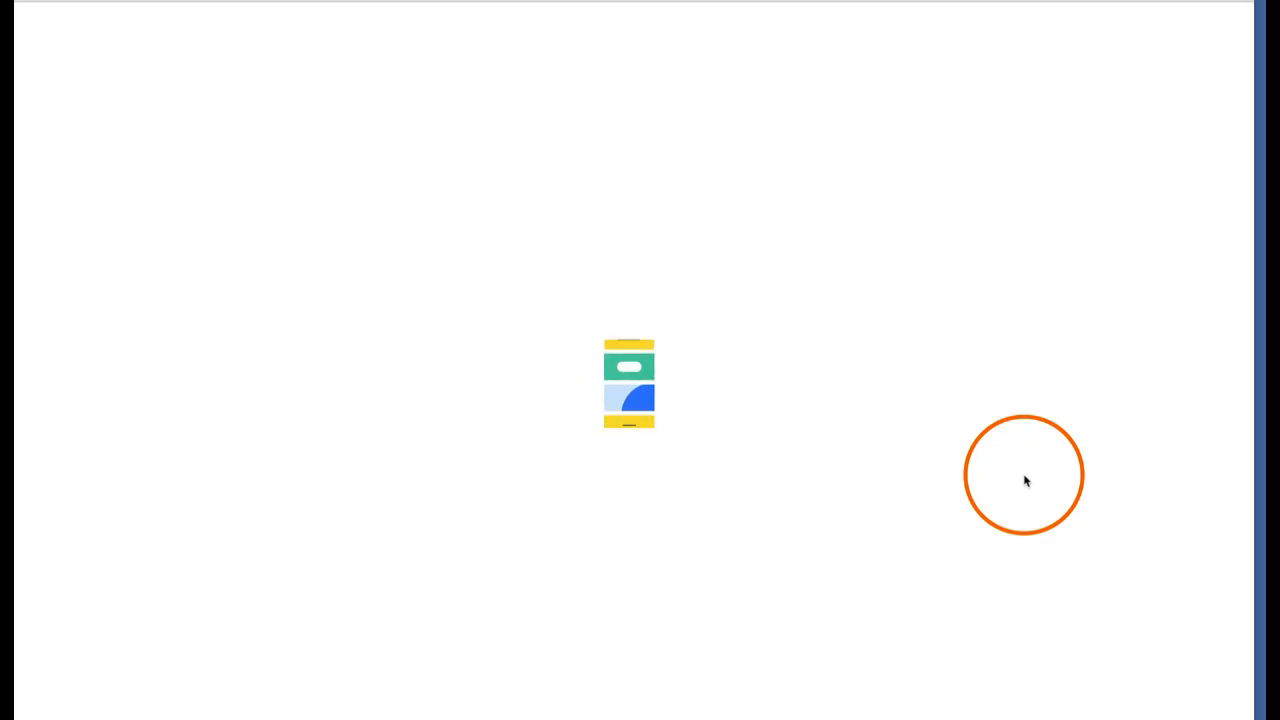
Close the 'Enhance your AI content' dialog once the editor loads and select the welcome section
click(1080, 2)
click(1080, 2)
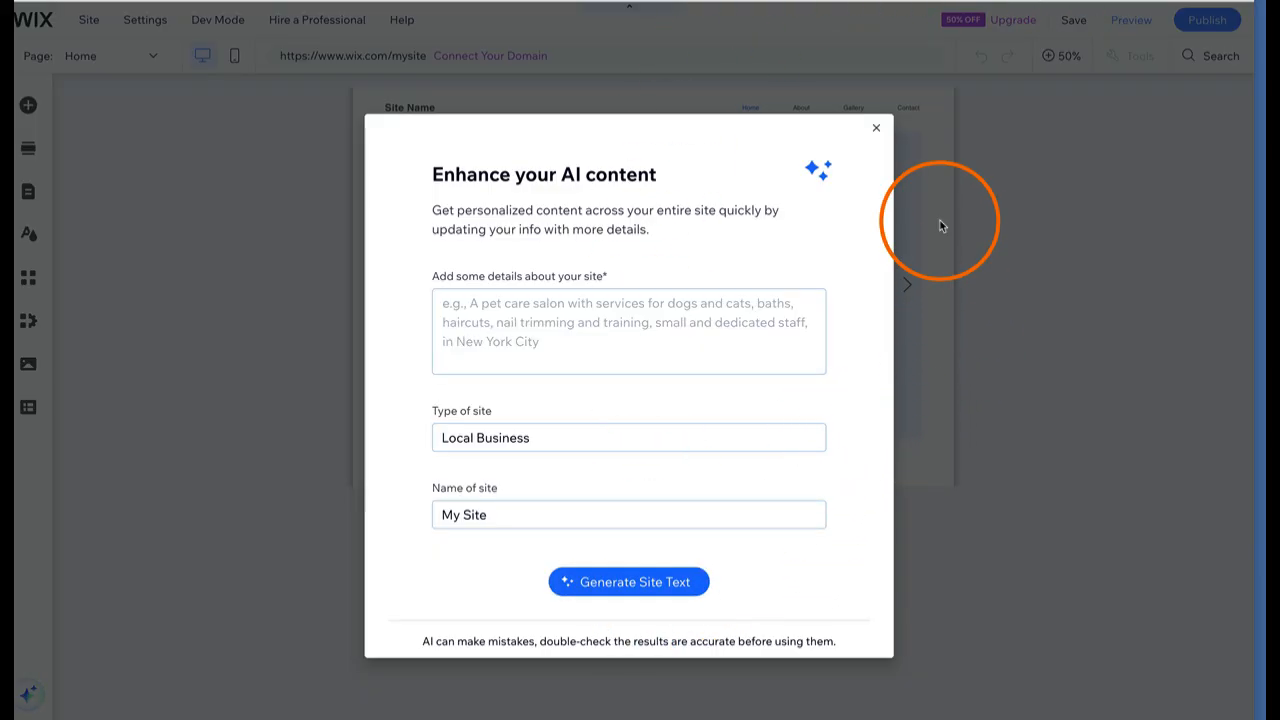
click(877, 130)
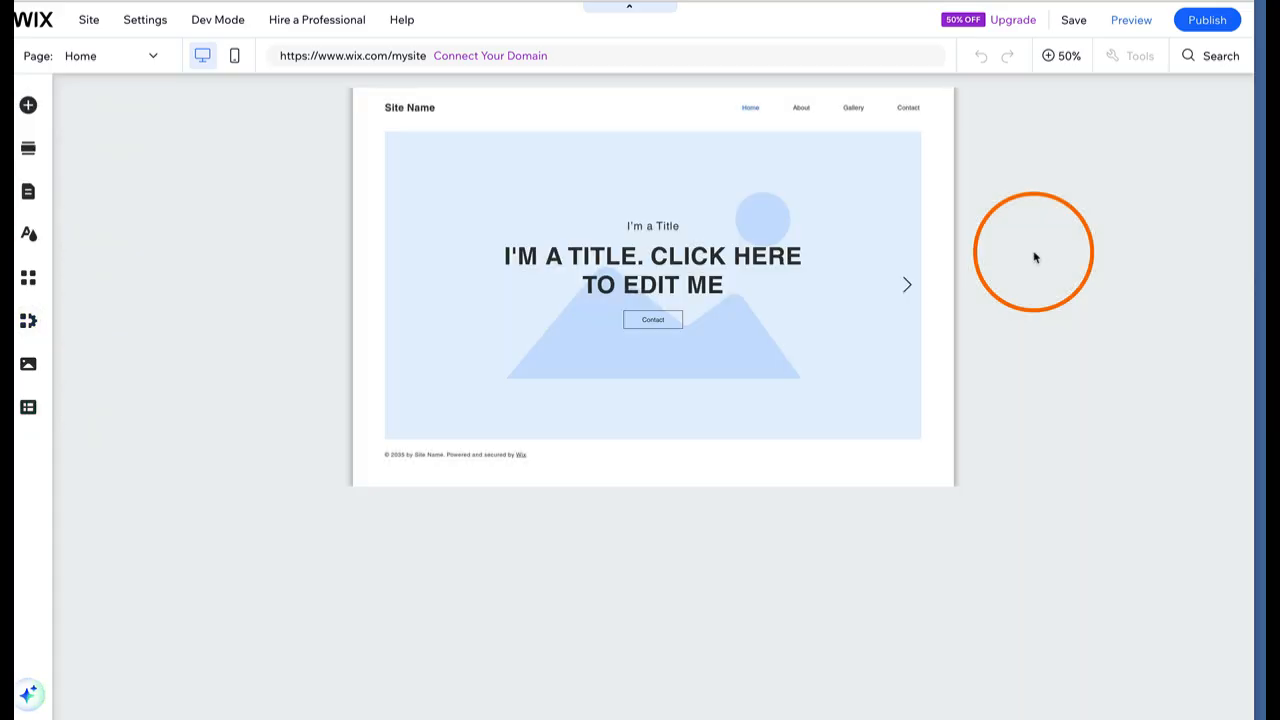
click(728, 319)
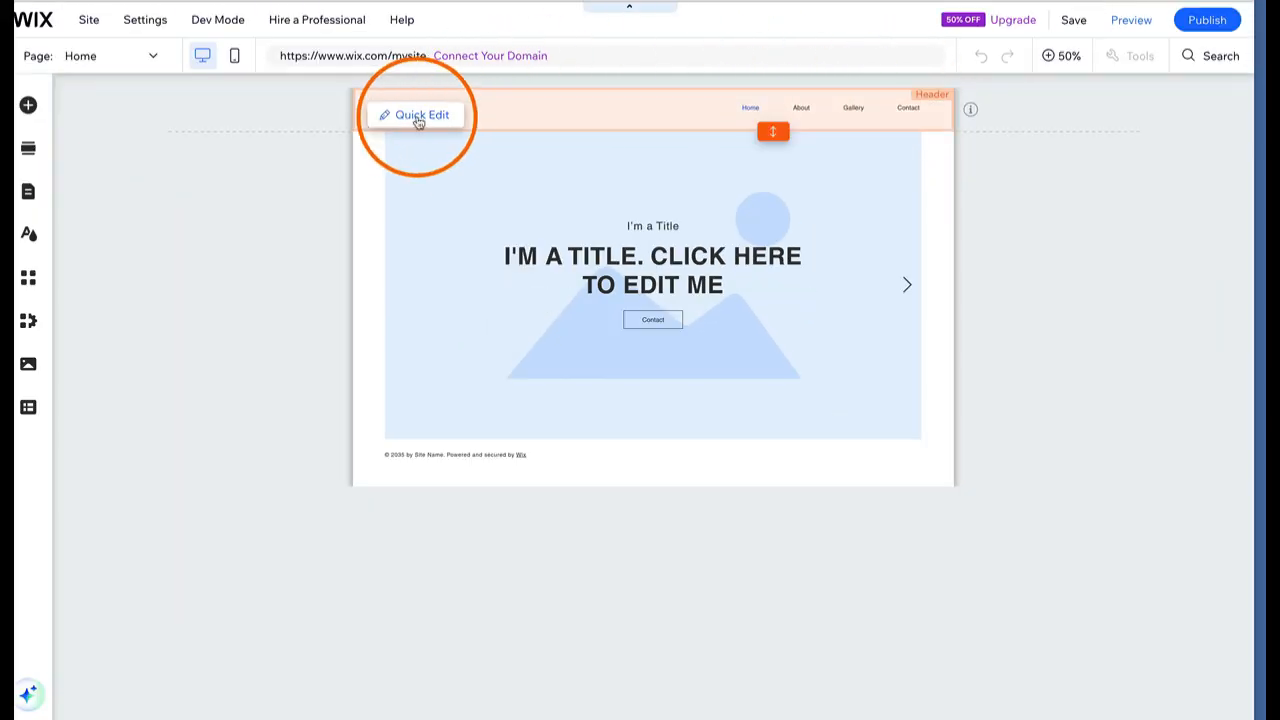
At 100% zoom, change the header Site Name to 'Name | Skill' and open Site Pages
click(516, 181)
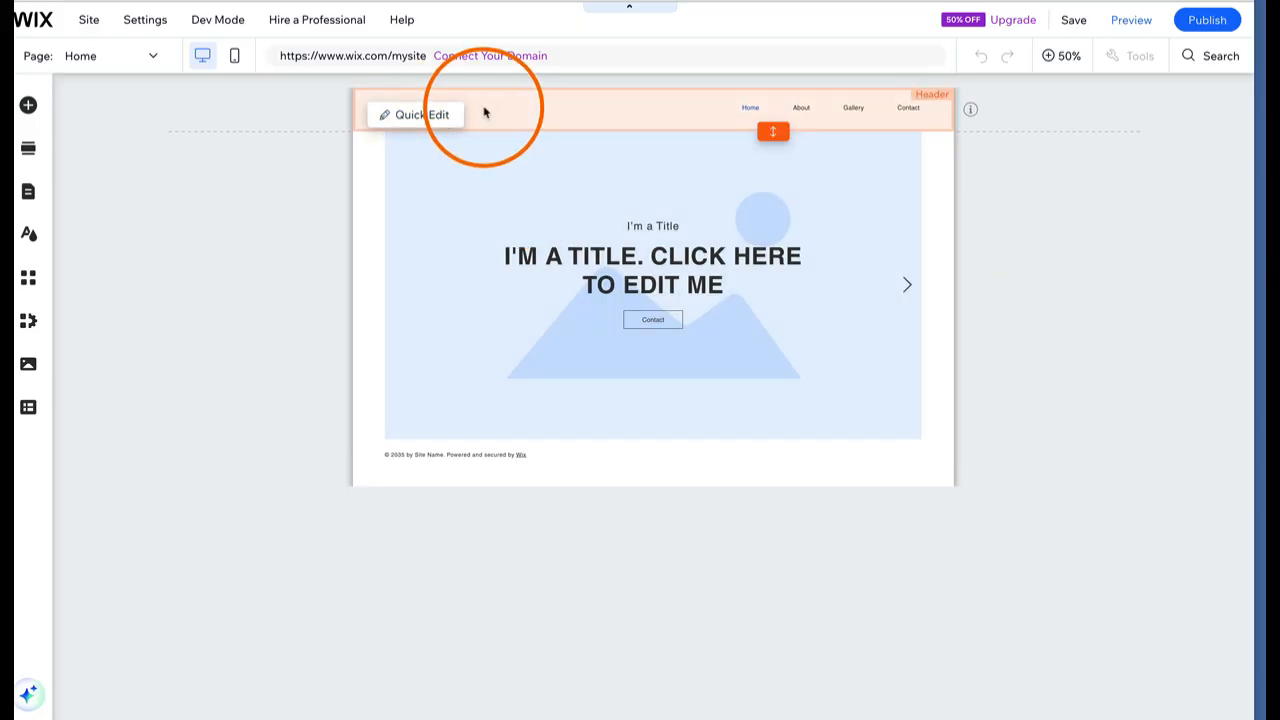
click(484, 114)
click(205, 115)
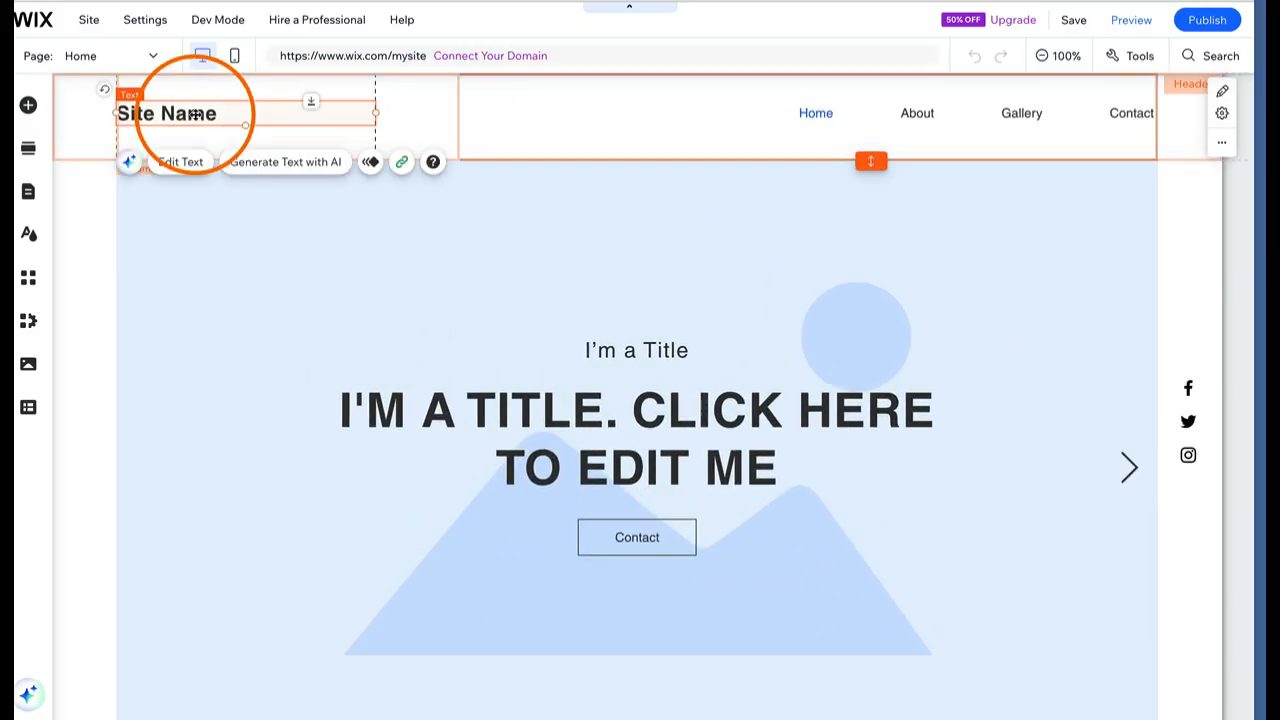
double_click(198, 114)
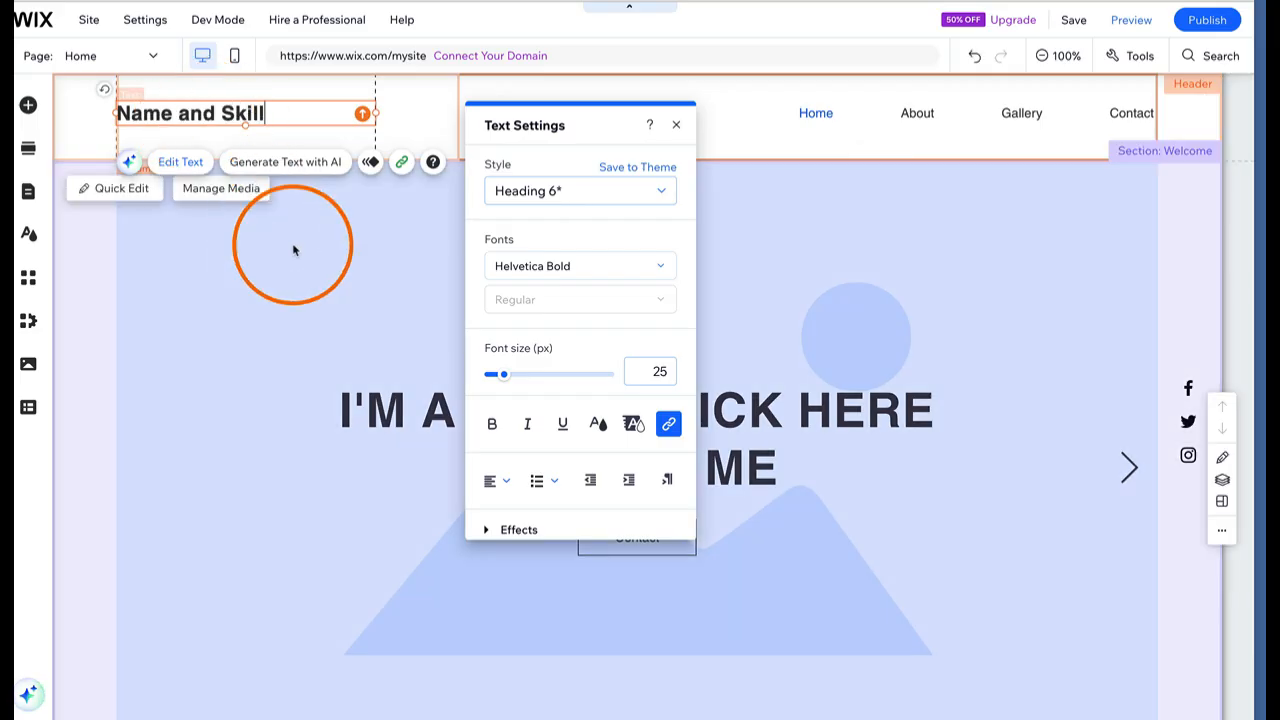
double_click(208, 114)
key(BackSpace)
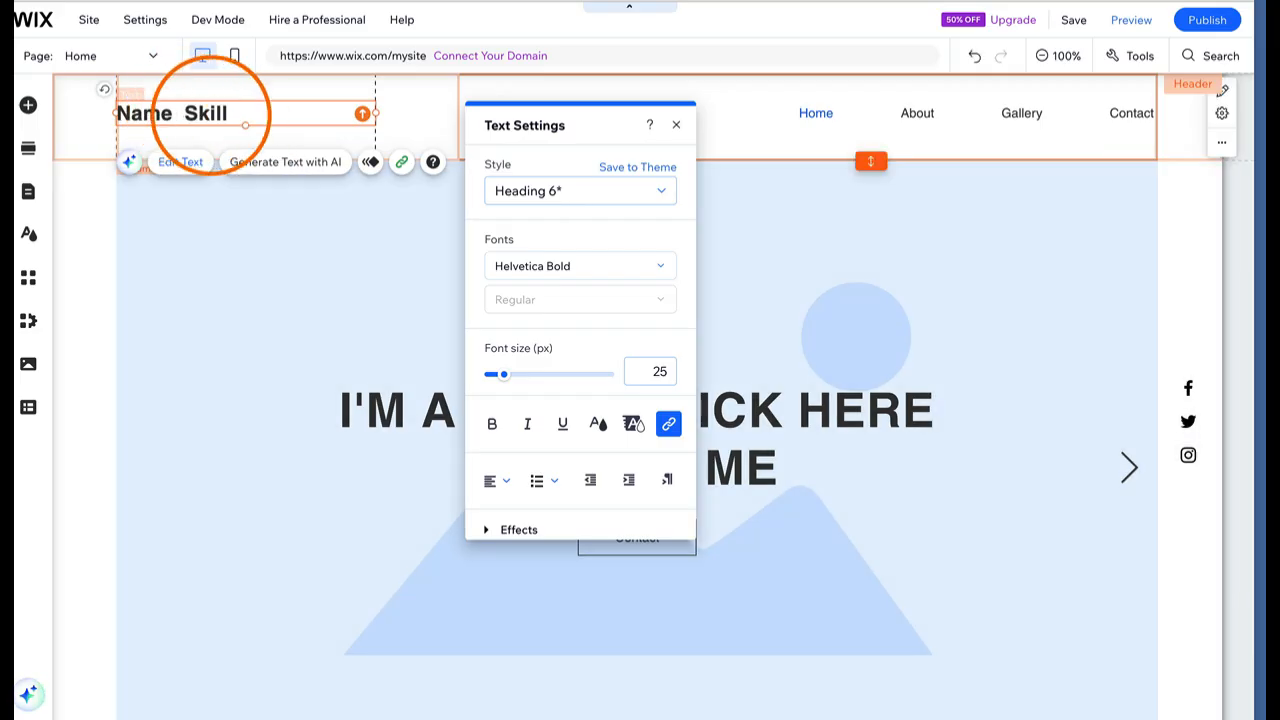
text(|)
click(263, 243)
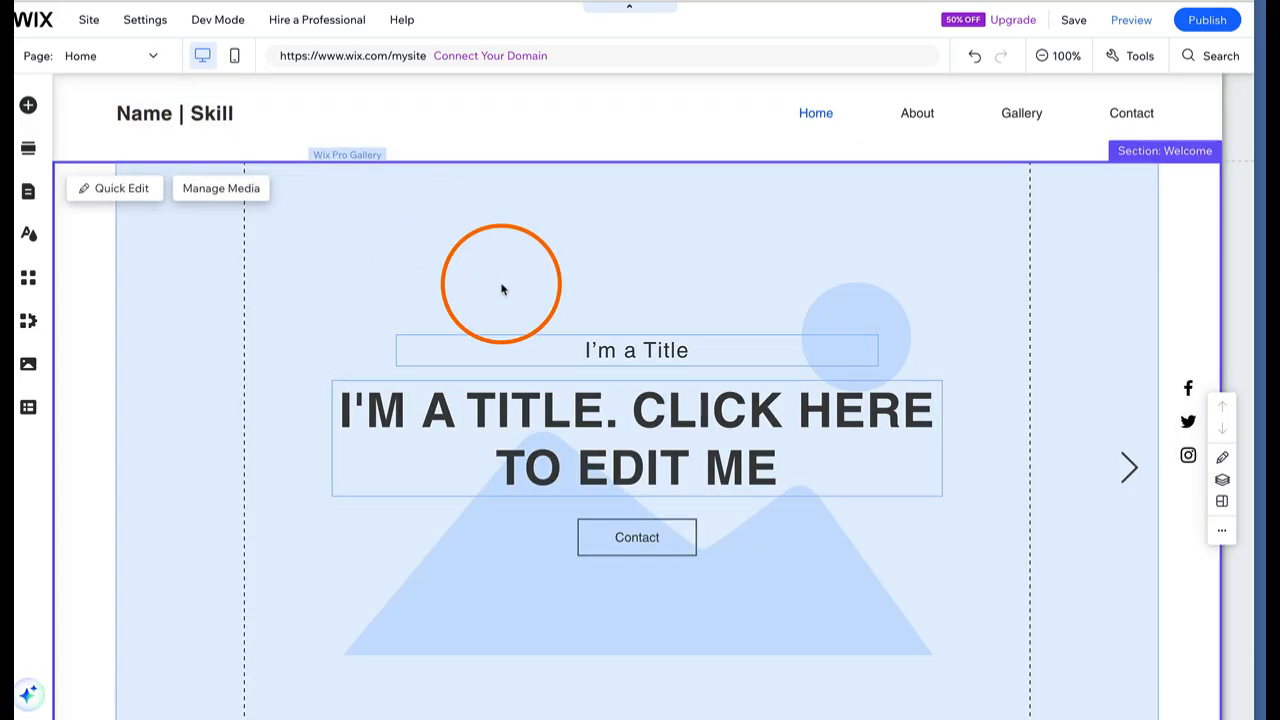
scroll(503, 288, down, 1)
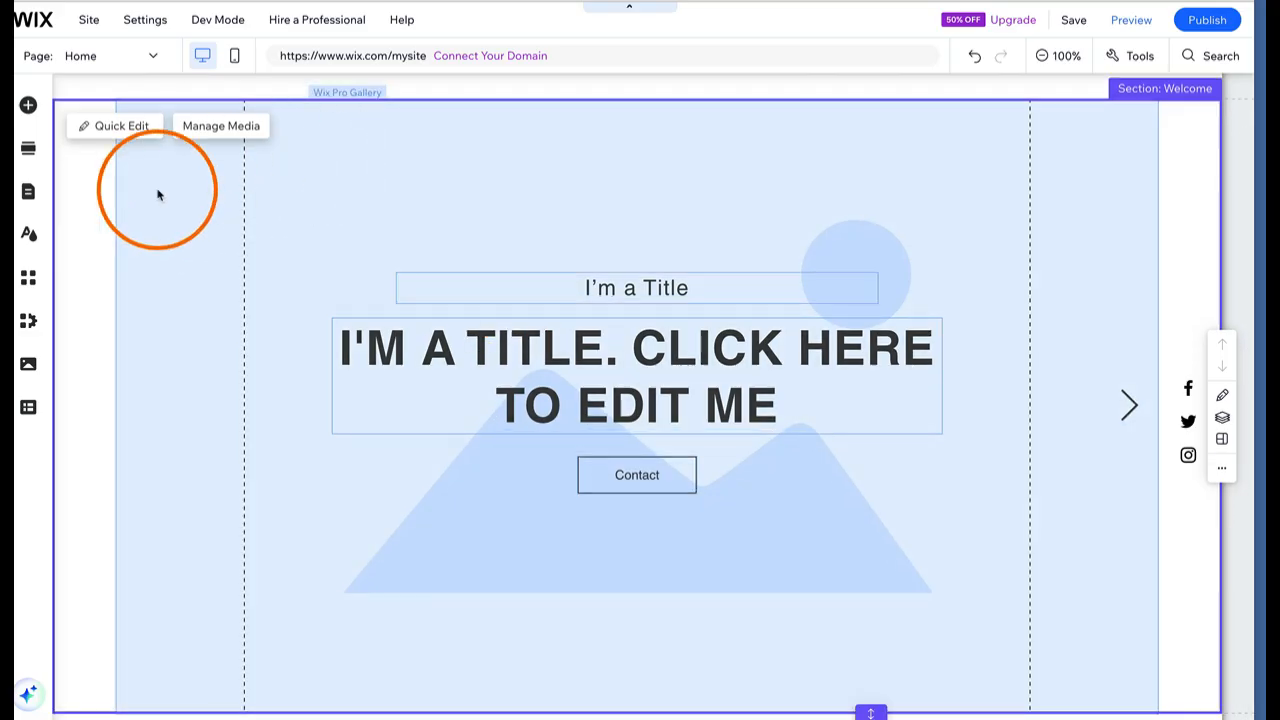
click(29, 195)
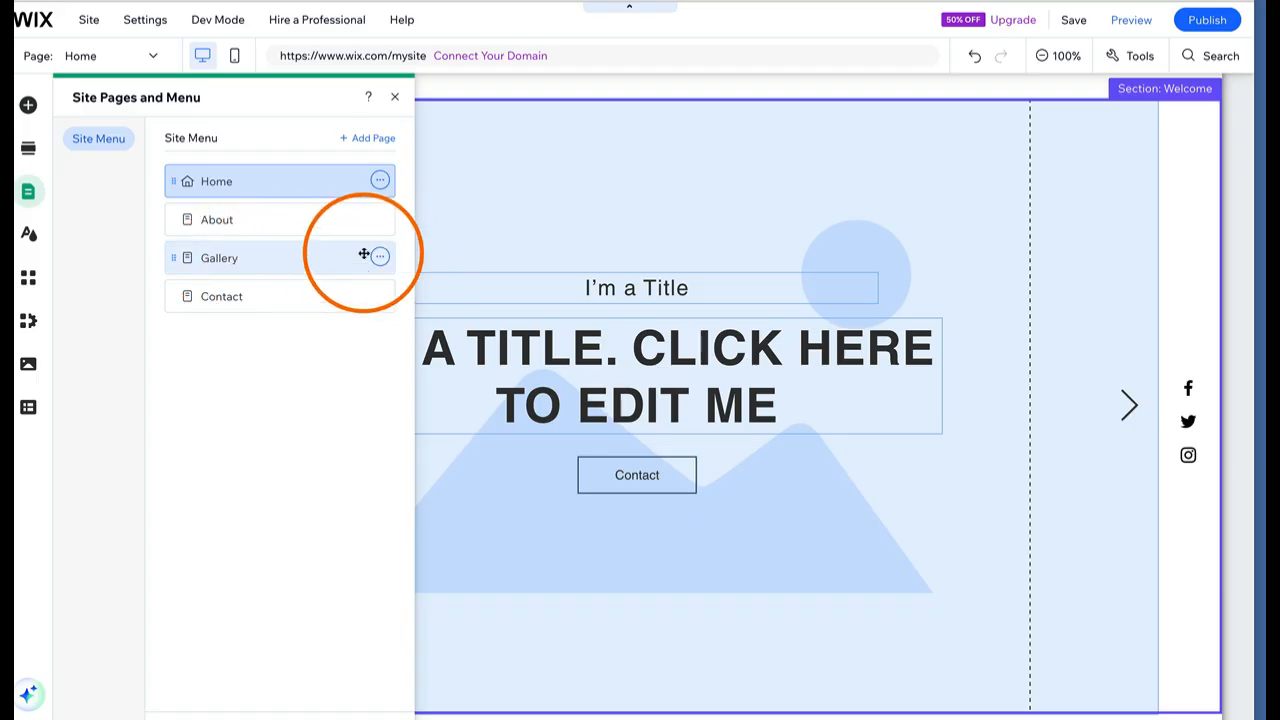
Rename the Gallery page to 'Projects' and retype its GALLERY heading as 'PROJECTS'
double_click(232, 260)
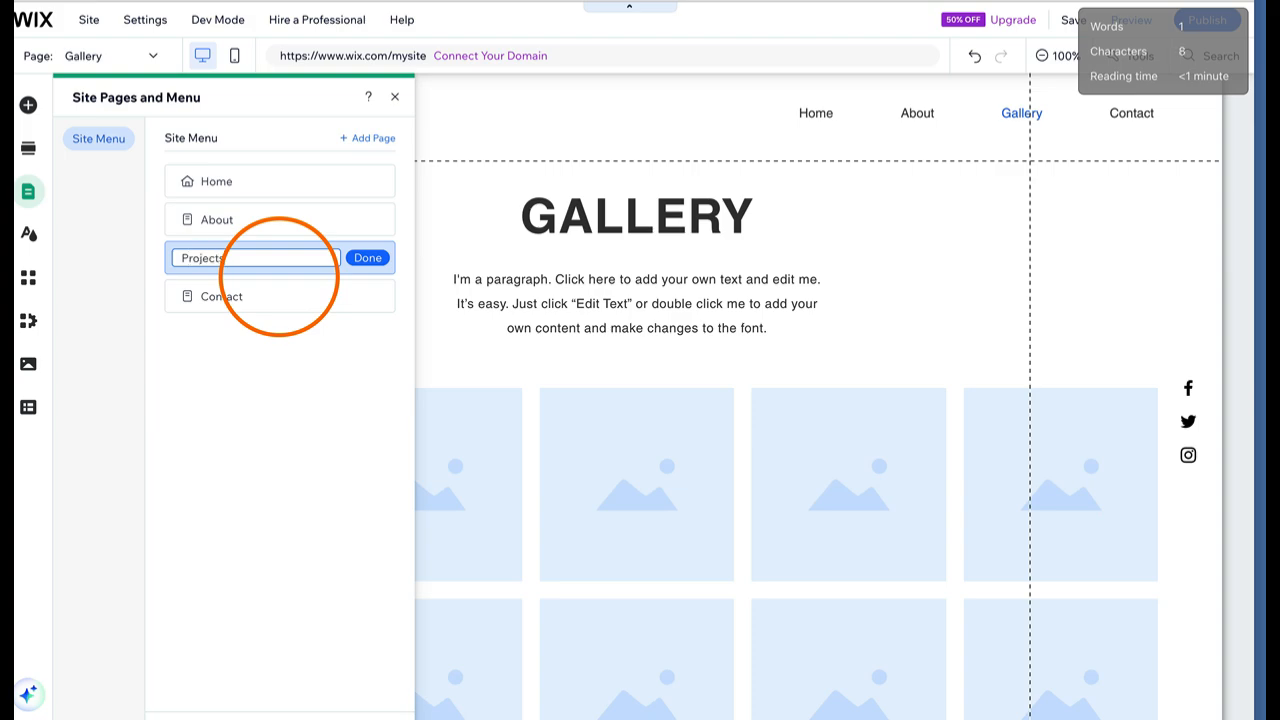
click(368, 259)
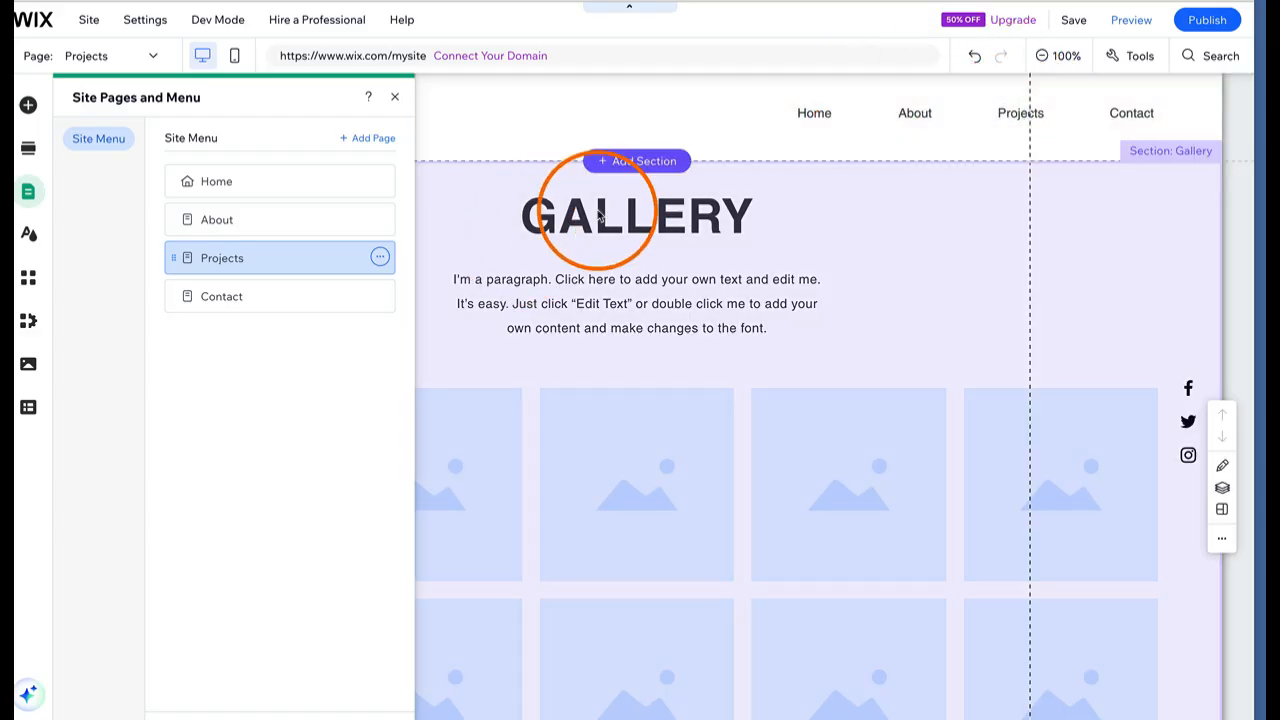
click(600, 212)
double_click(598, 210)
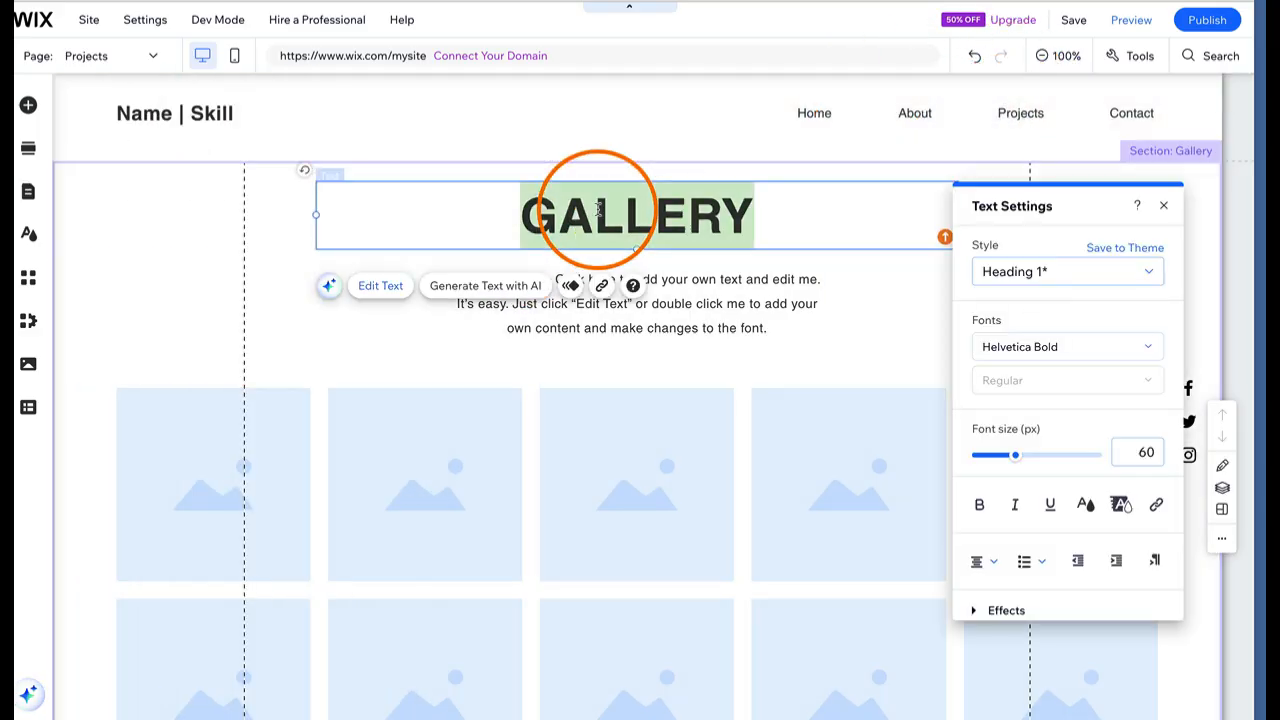
text(PROJECTS)
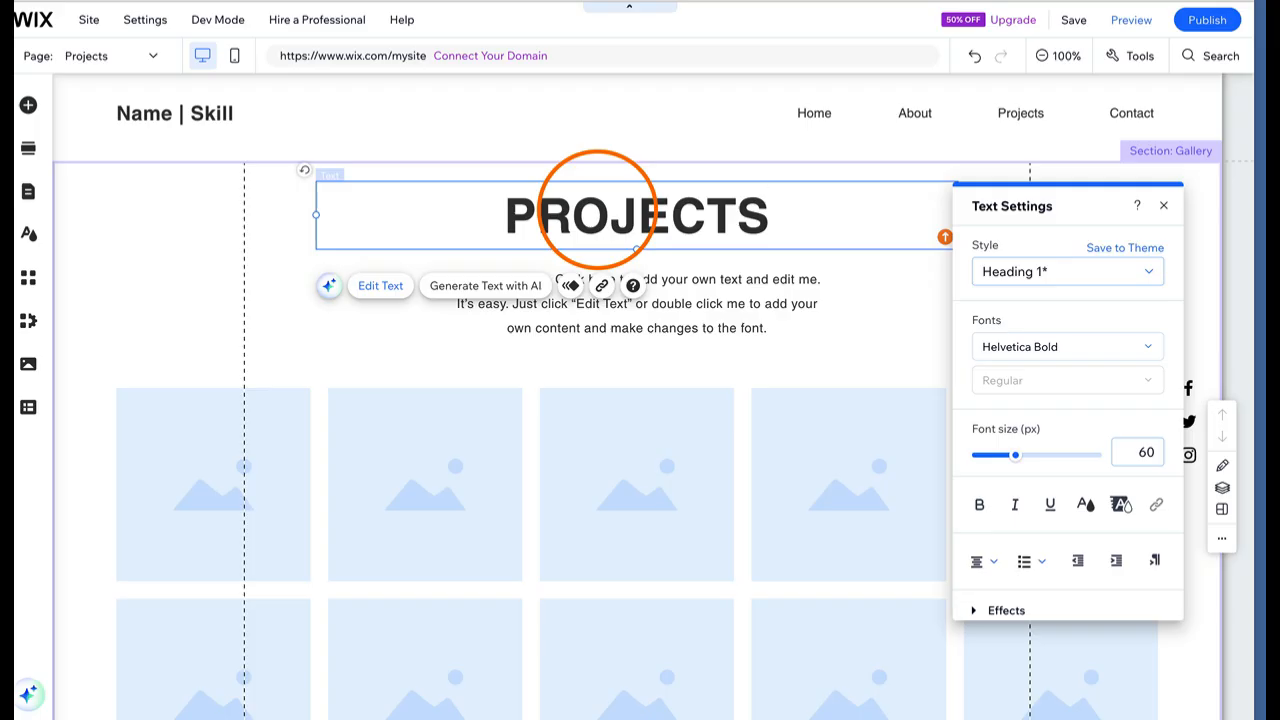
key(Return)
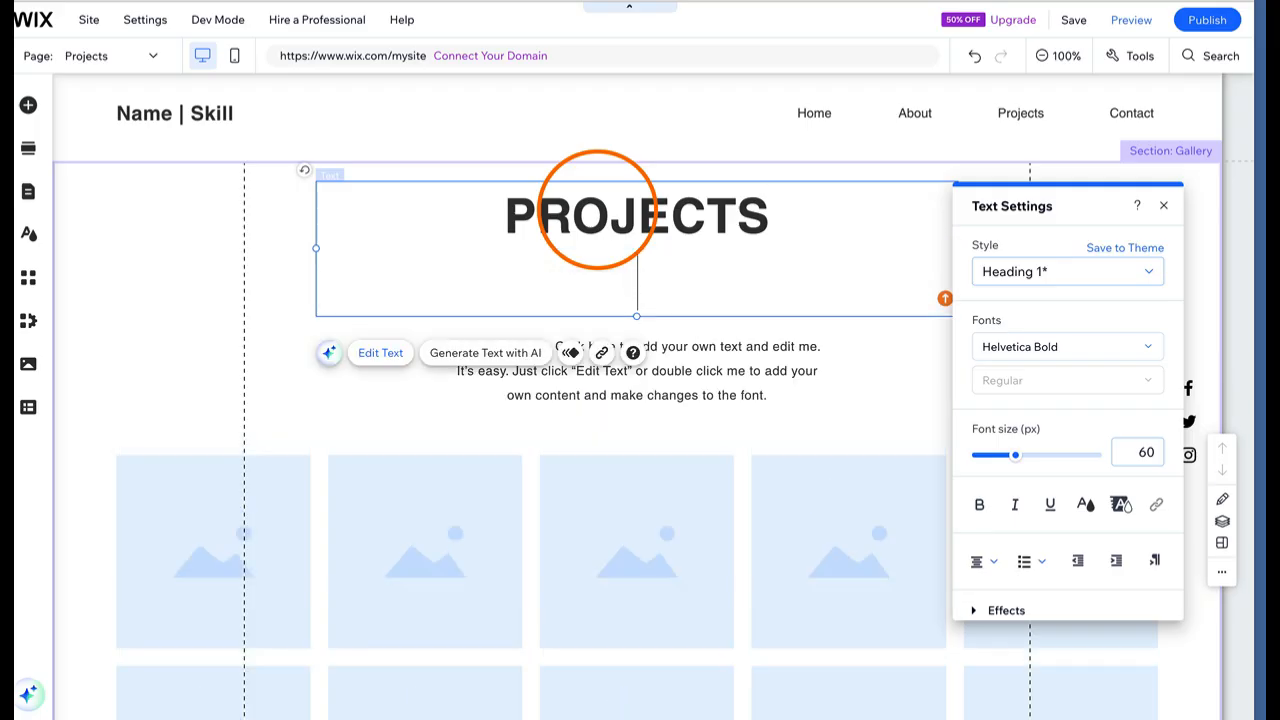
key(BackSpace)
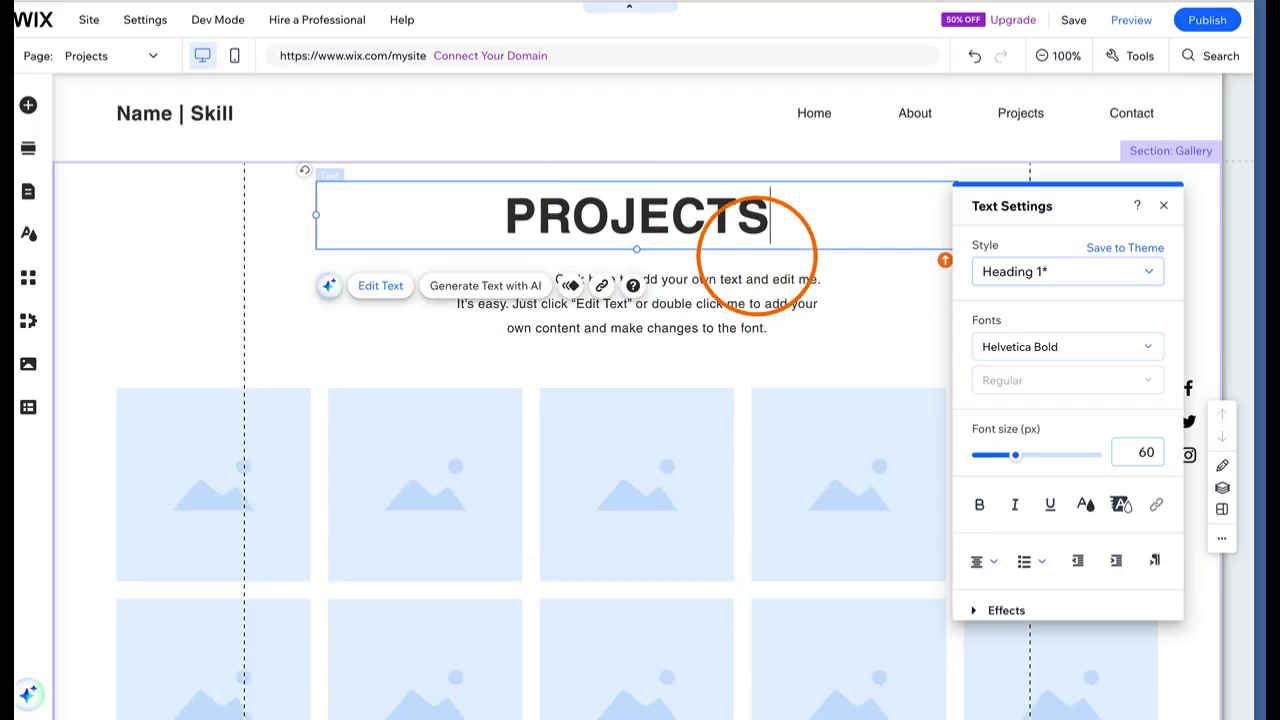
click(163, 270)
click(192, 116)
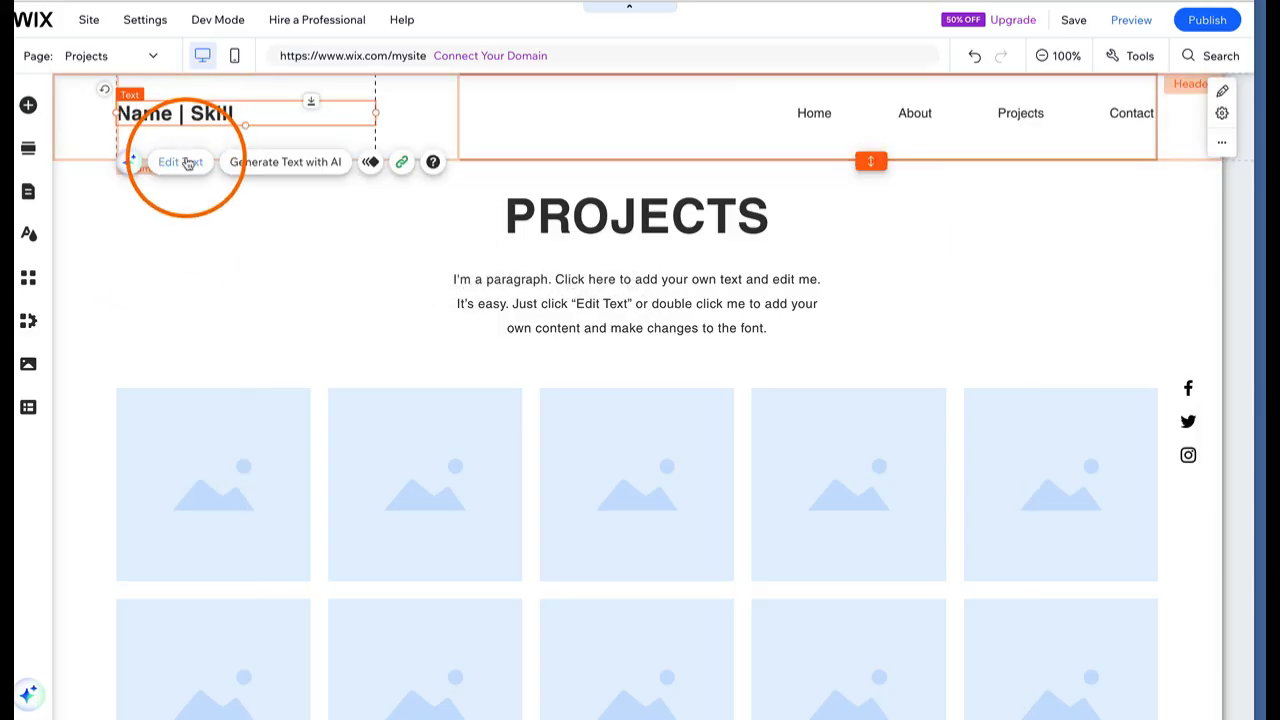
Apply the Heading 1 text style to the 'Name | Skill' header text
click(188, 163)
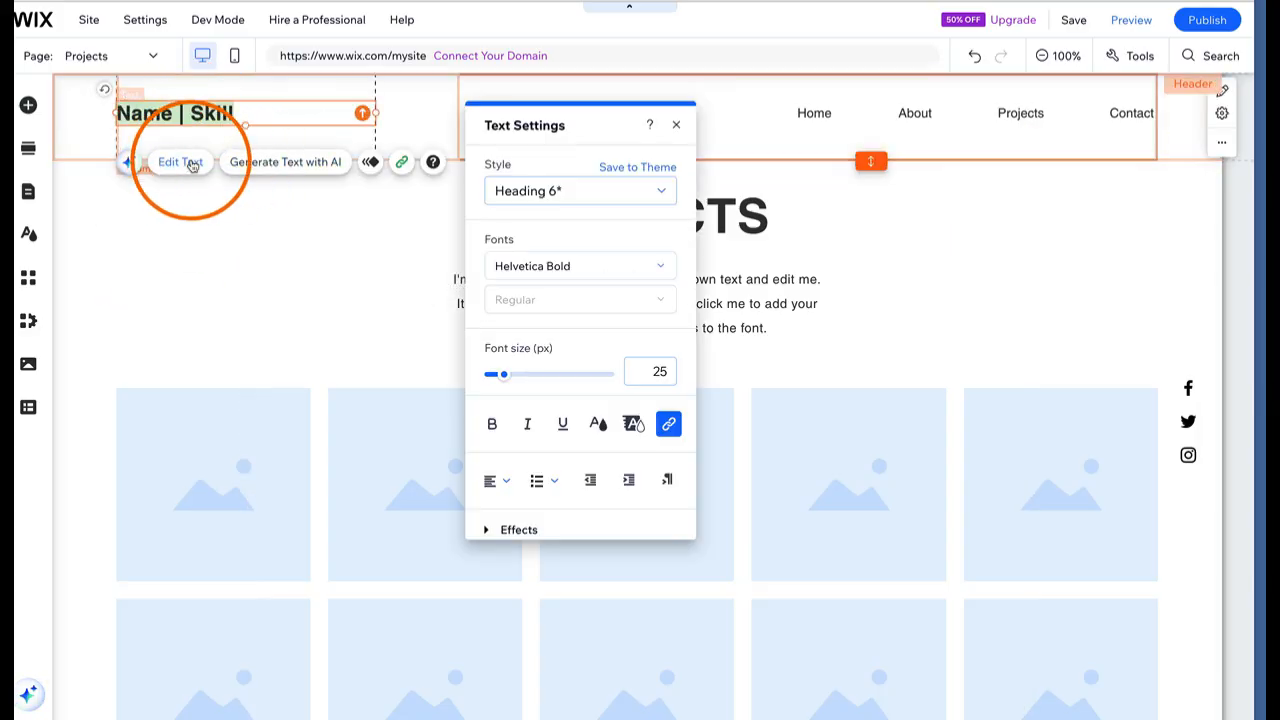
click(549, 239)
click(665, 190)
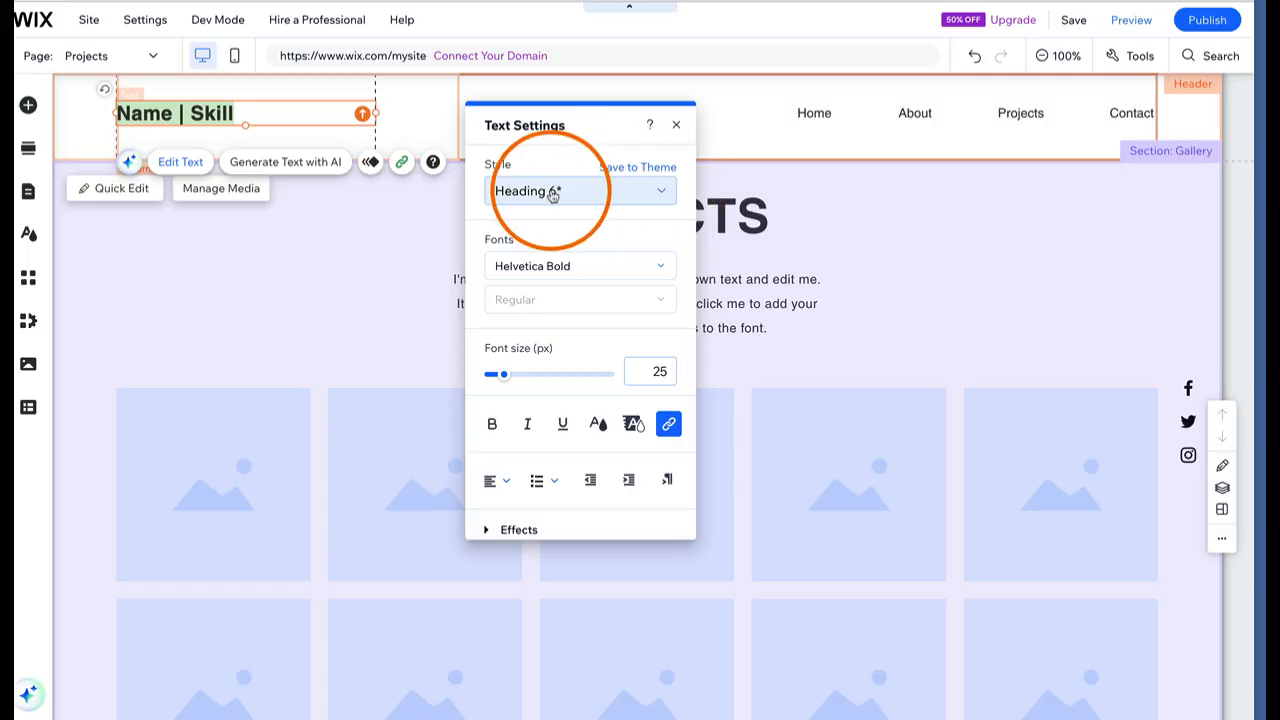
click(660, 194)
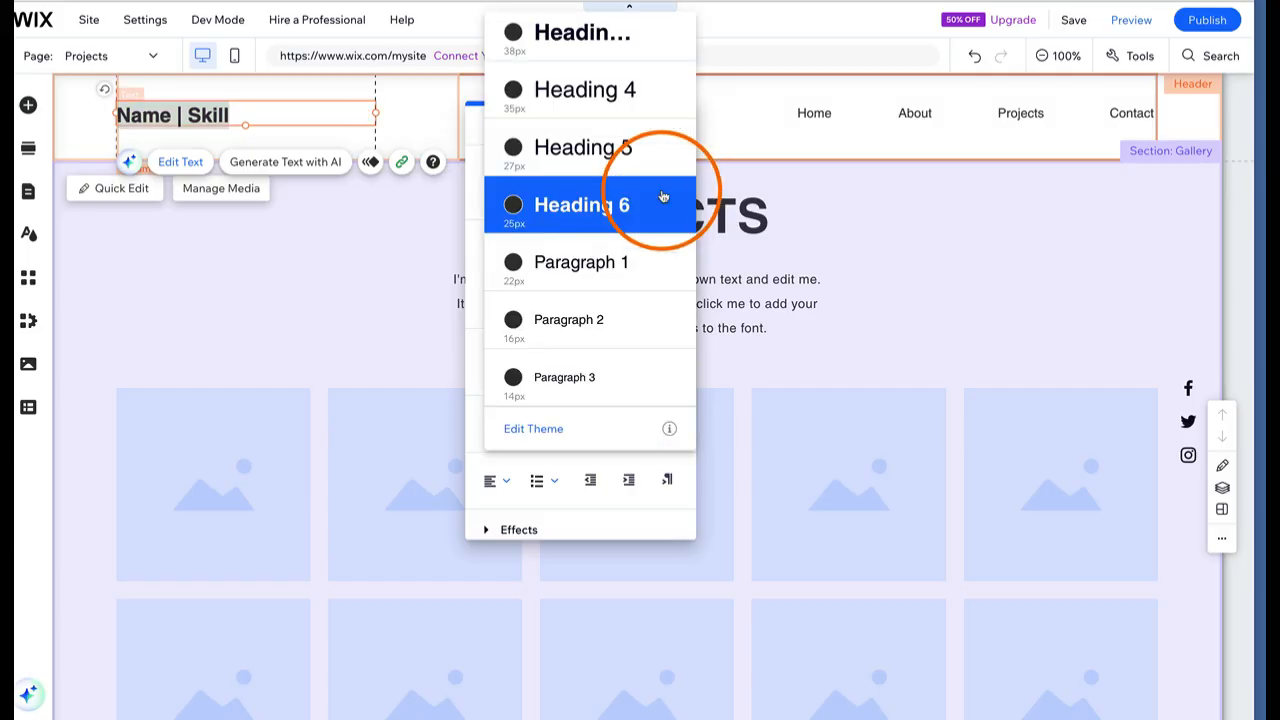
scroll(607, 108, up, 3)
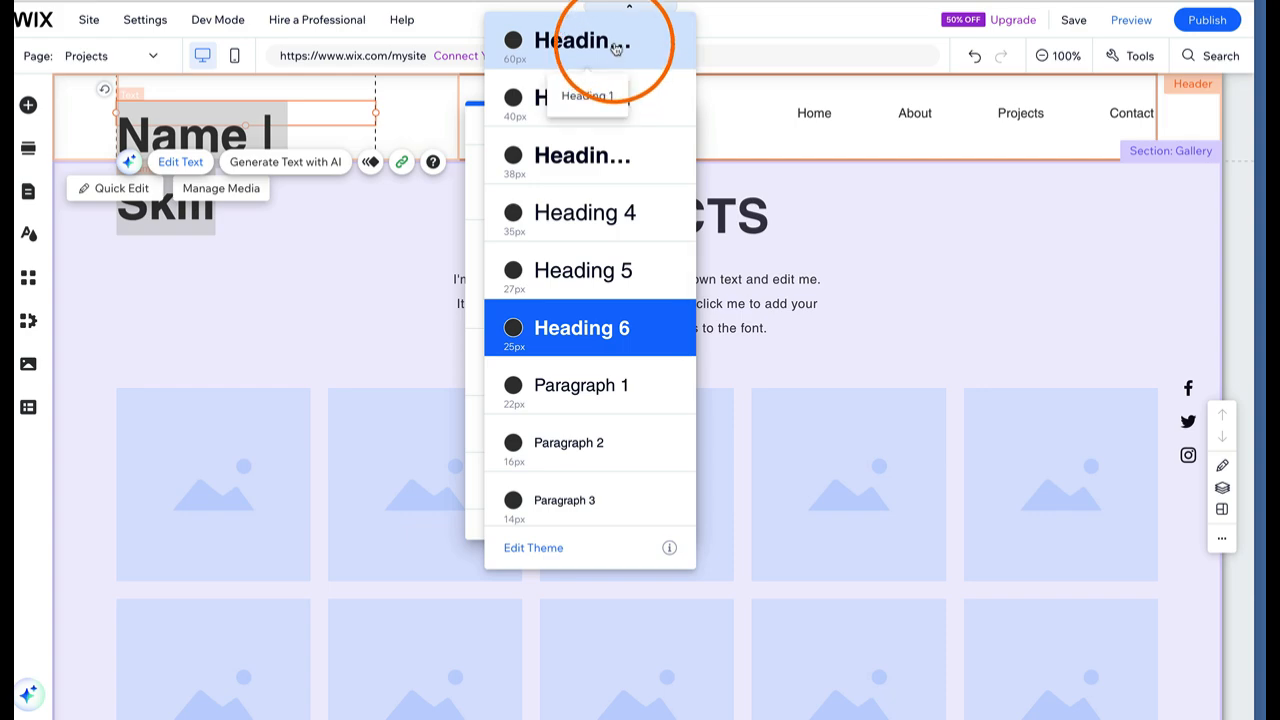
click(614, 45)
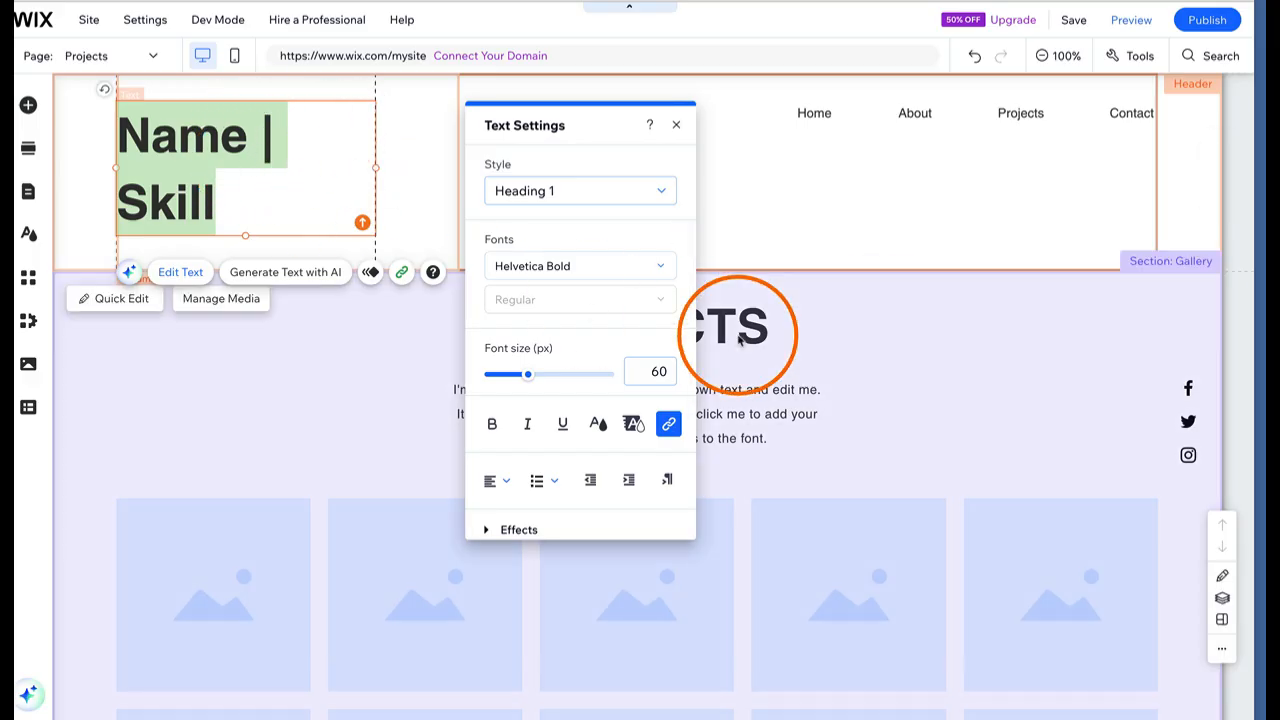
Apply the Heading 2 text style to the PROJECTS heading
click(730, 322)
click(735, 325)
click(737, 327)
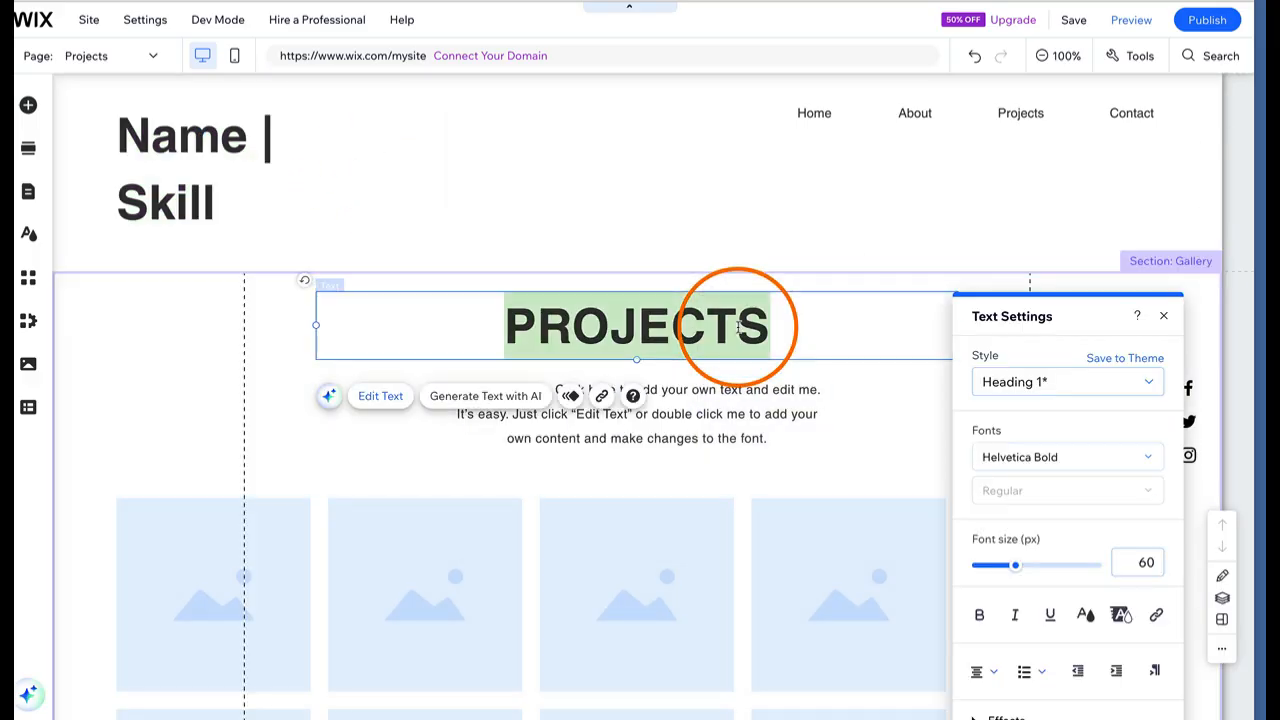
click(1095, 388)
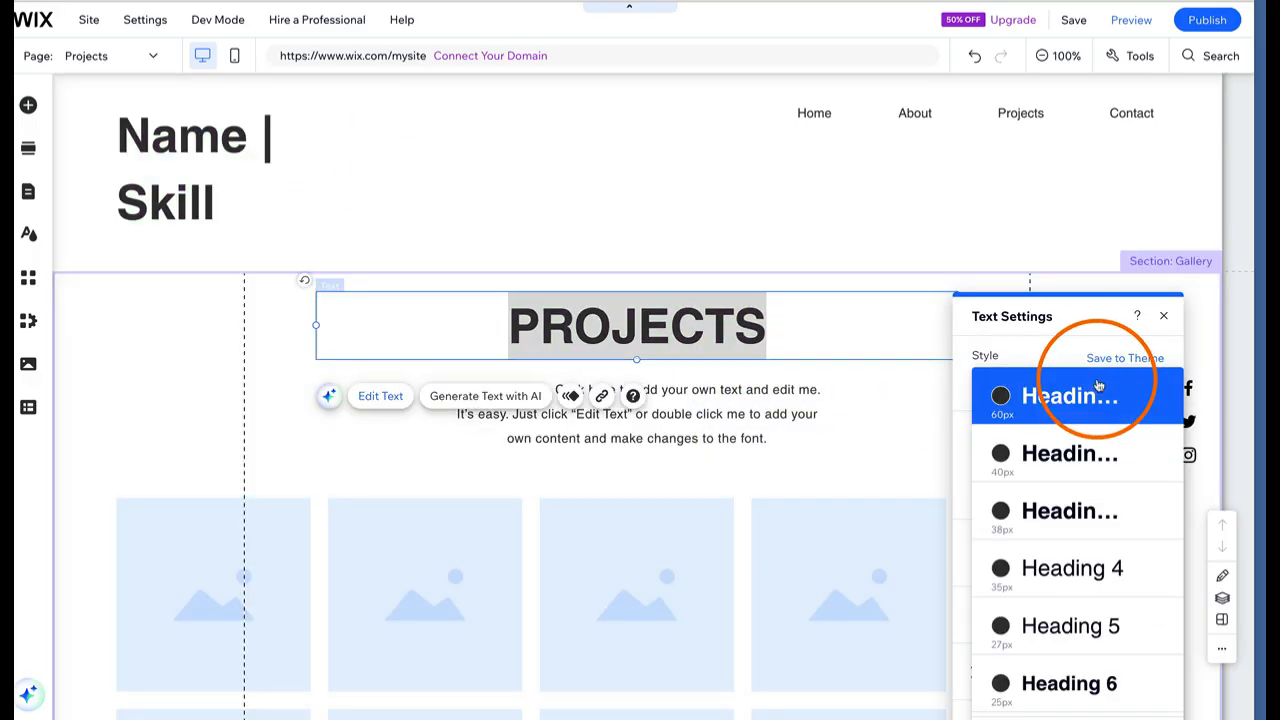
click(1058, 454)
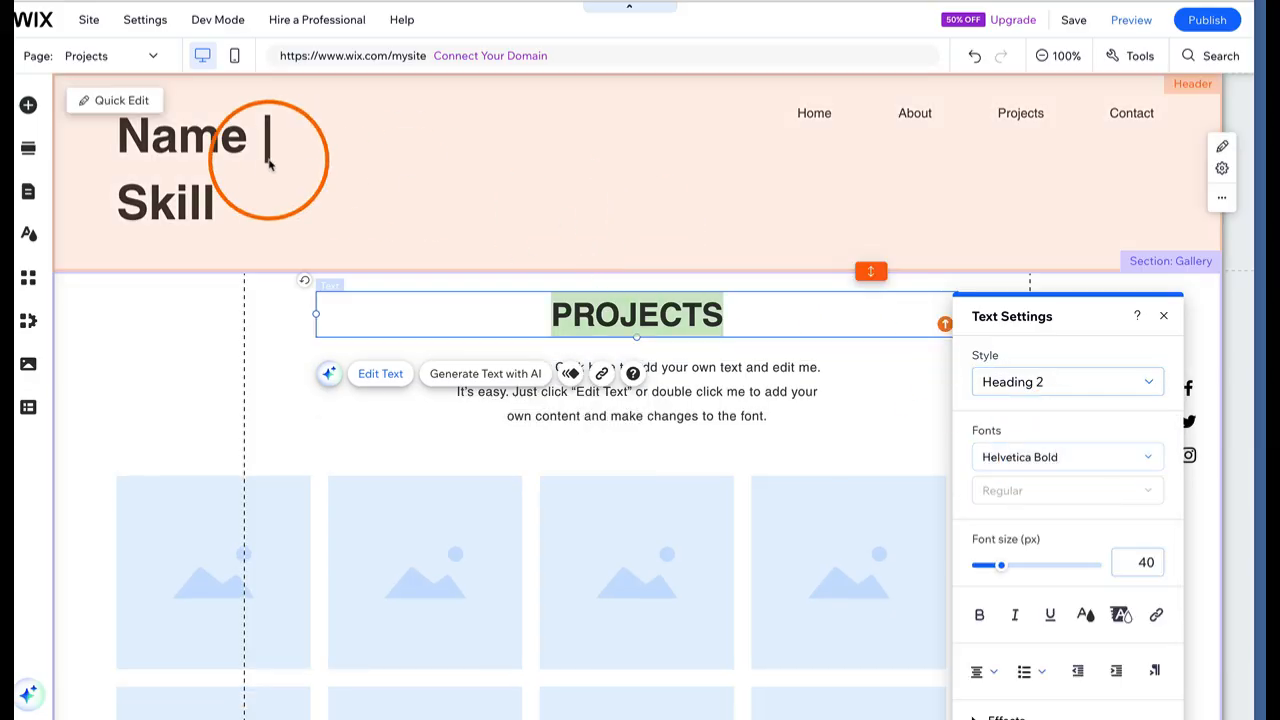
Shrink 'Name | Skill' to 42 px on one line and save Heading 1 to the theme
click(245, 160)
click(194, 200)
click(197, 197)
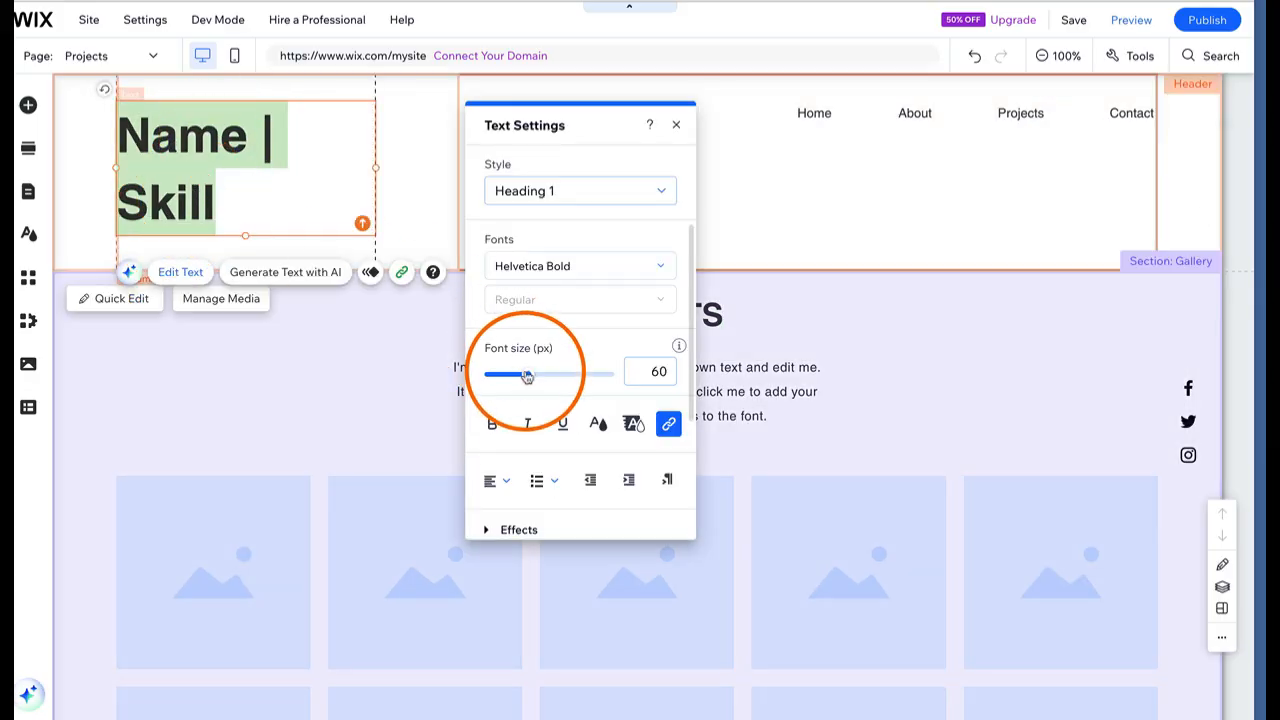
drag(527, 374, 513, 376)
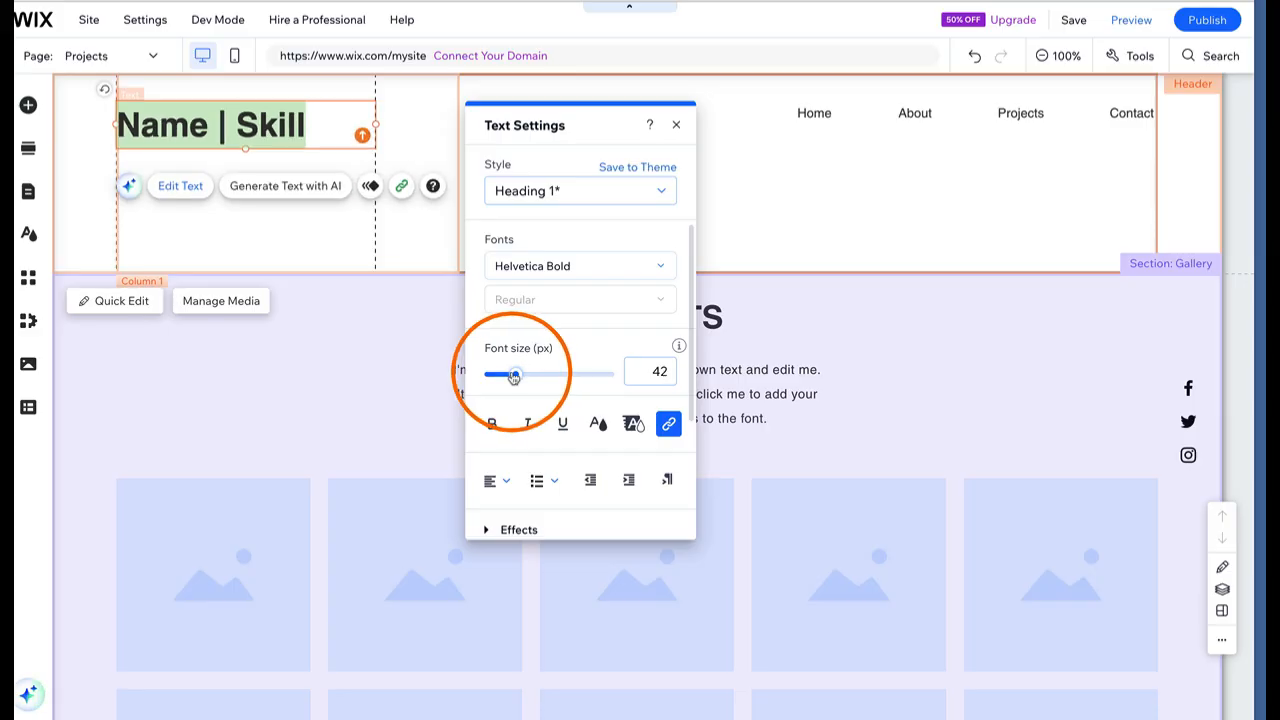
click(632, 168)
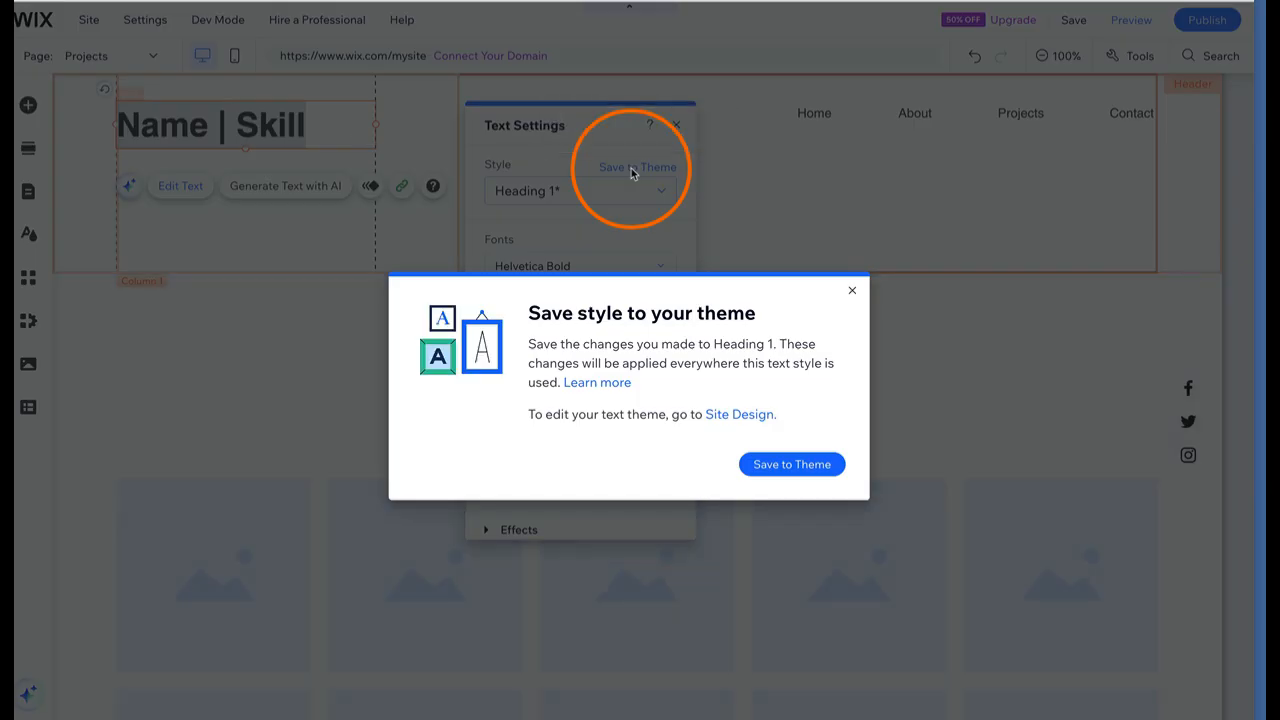
click(808, 465)
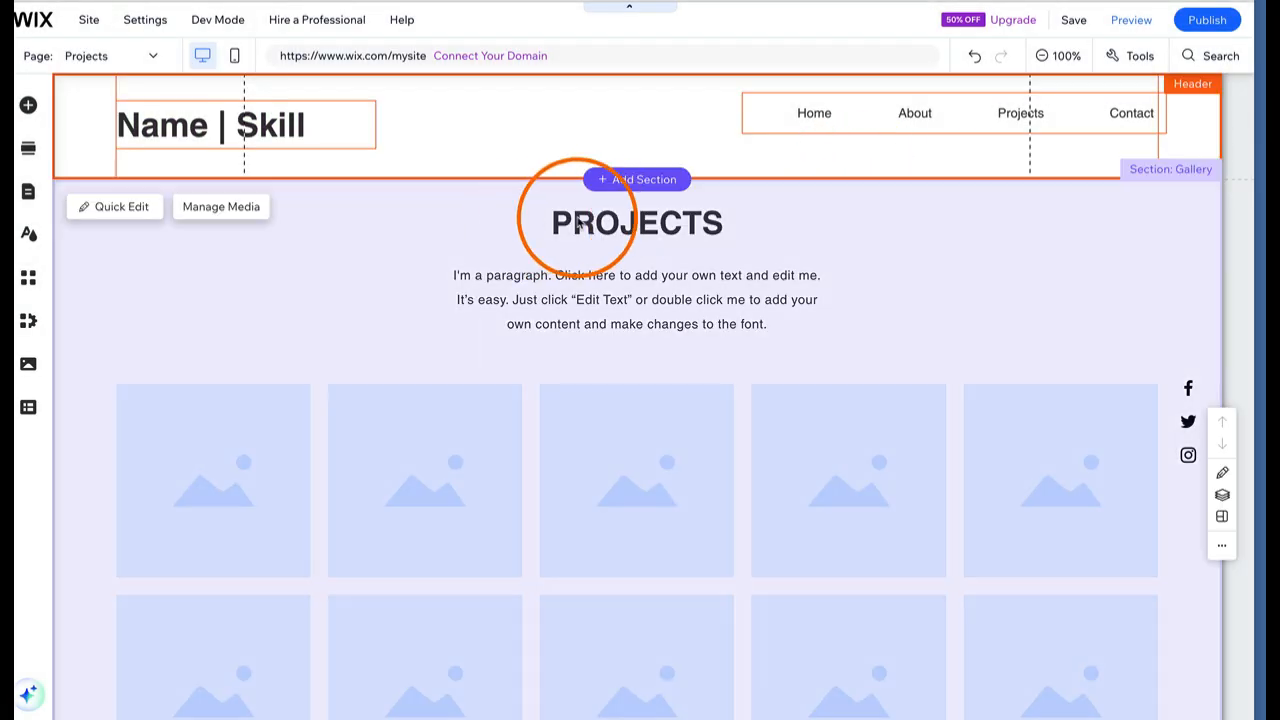
click(578, 220)
click(380, 281)
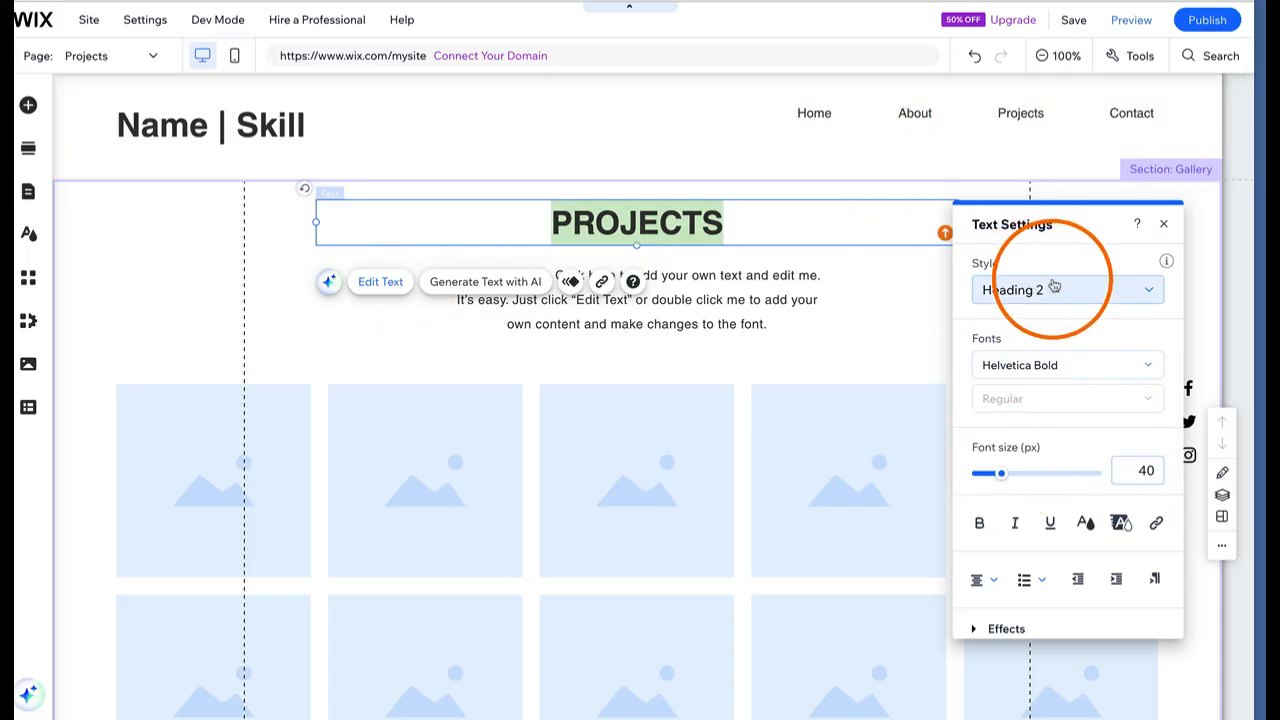
click(799, 156)
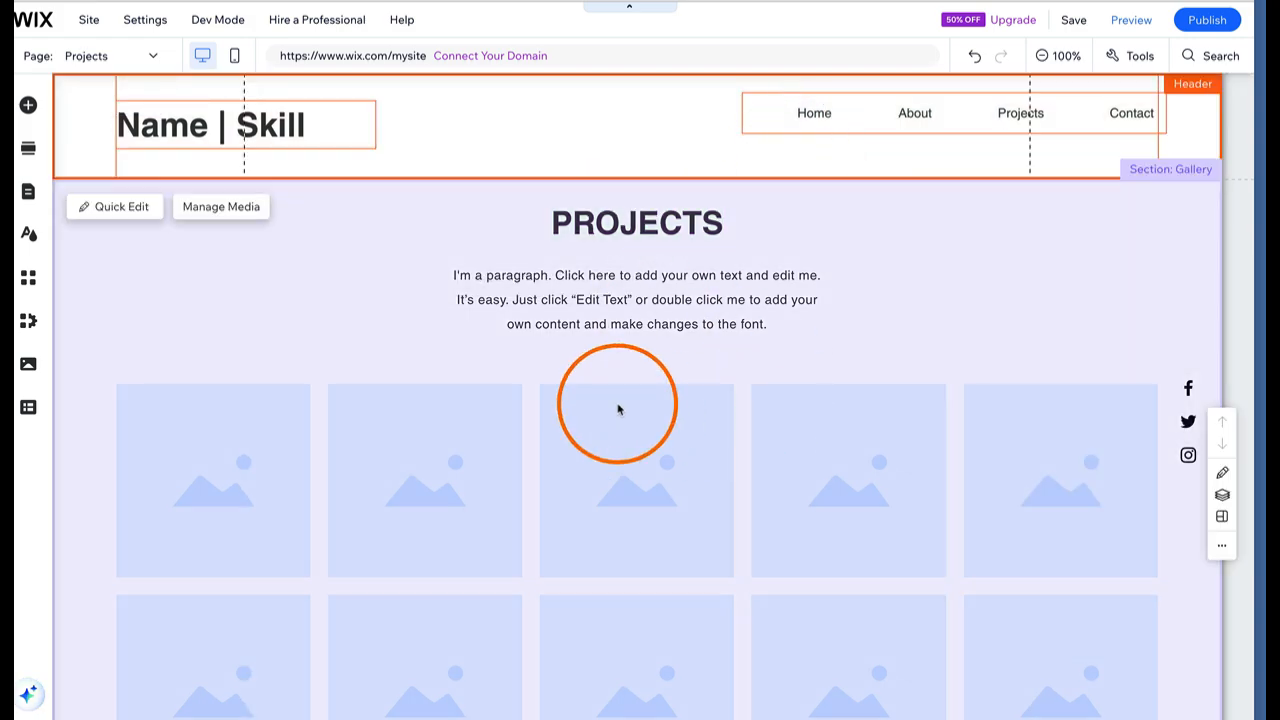
Open the gallery's media organizer and delete the tenth and eighth images
scroll(617, 409, down, 1)
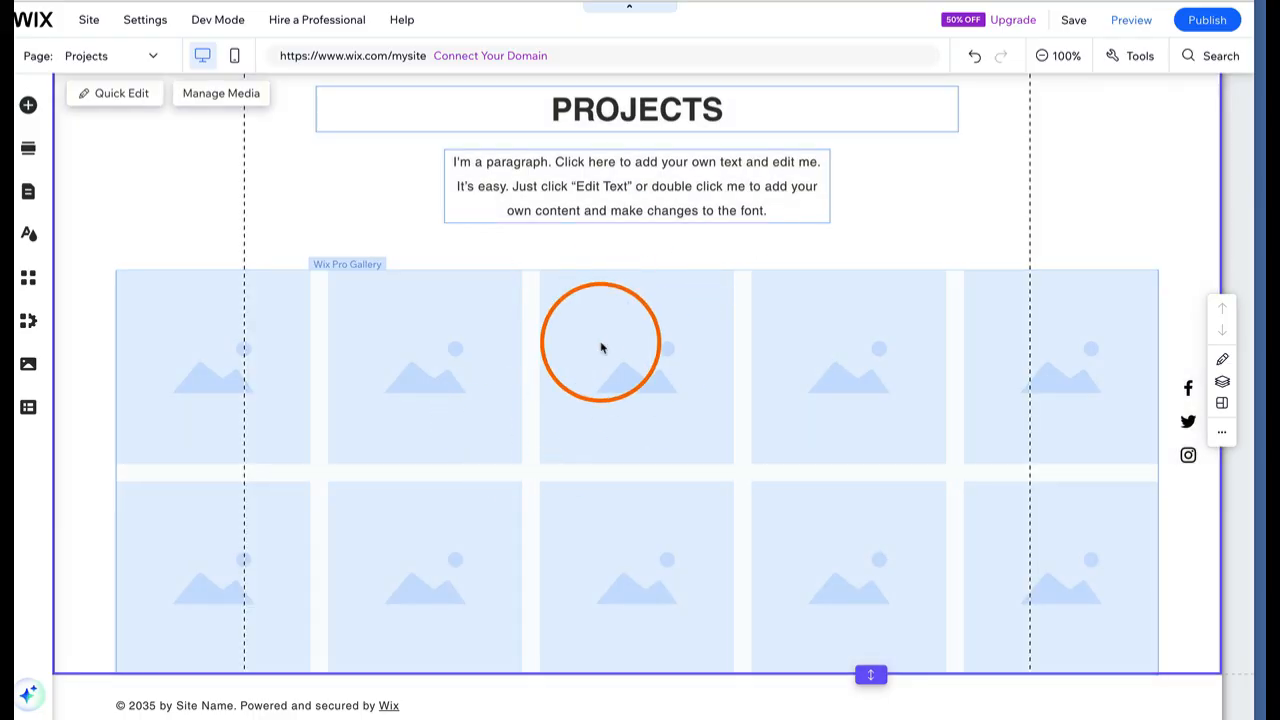
scroll(432, 357, up, 1)
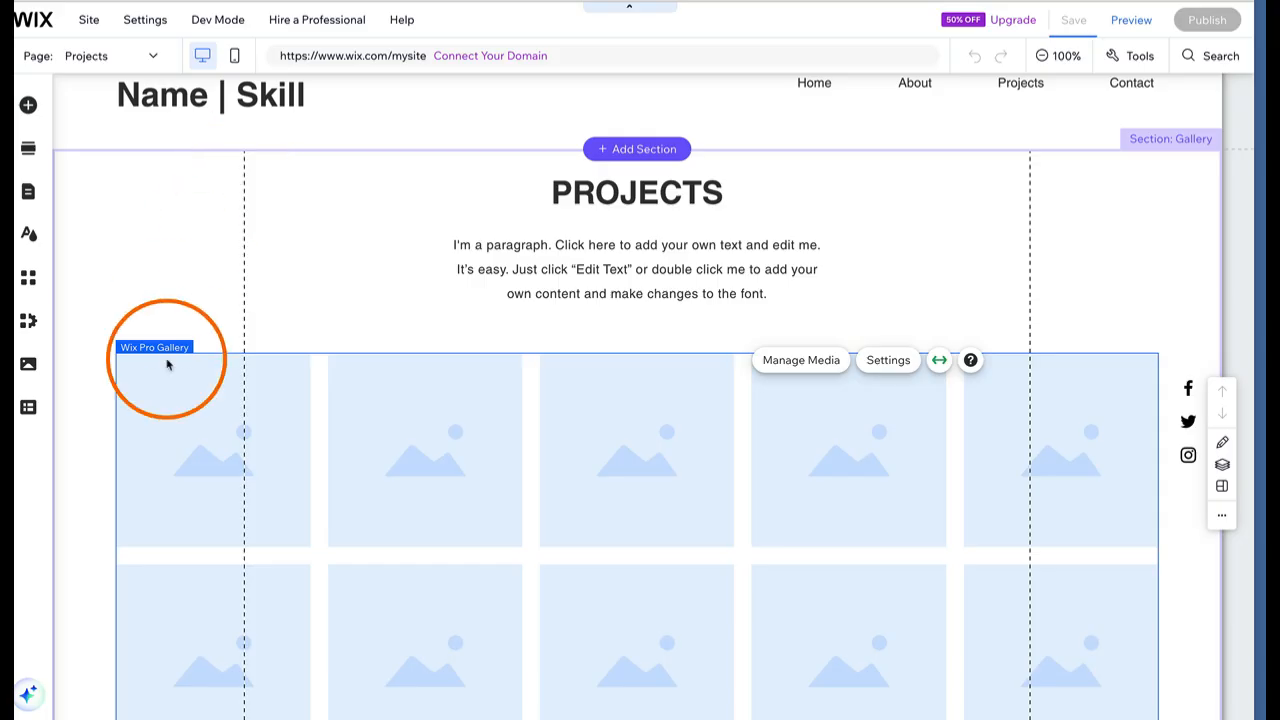
click(801, 361)
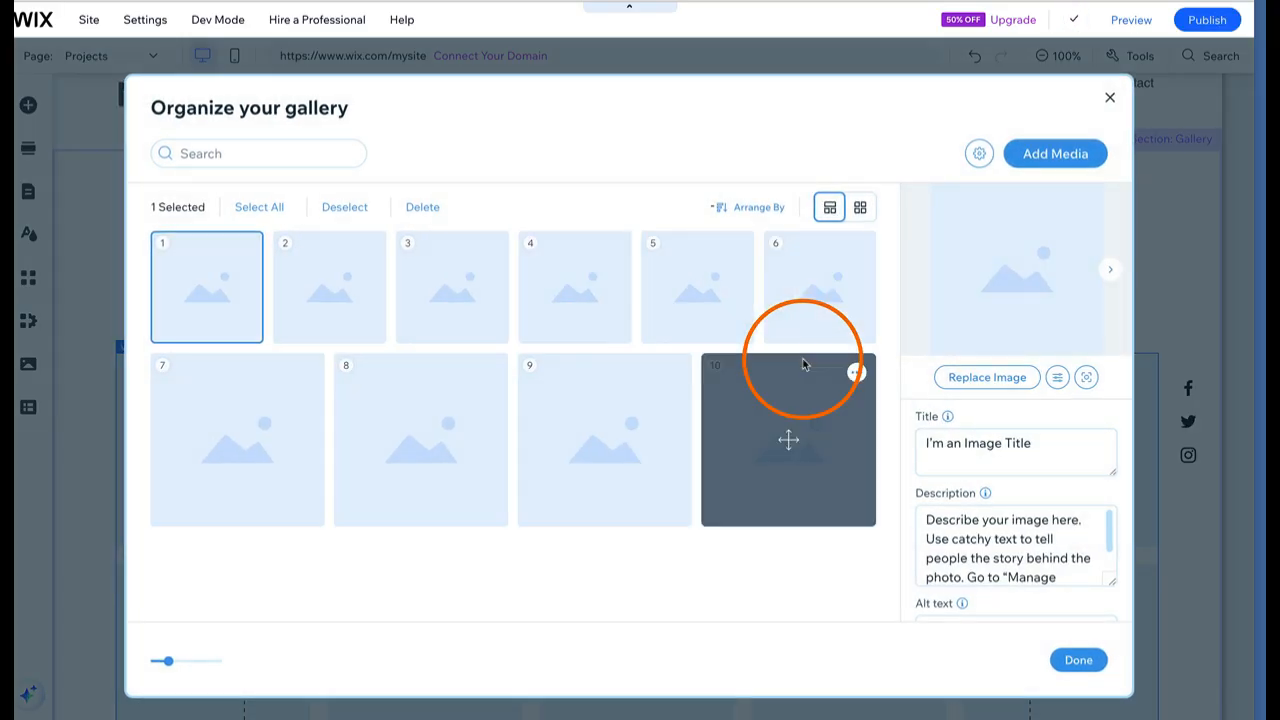
click(792, 434)
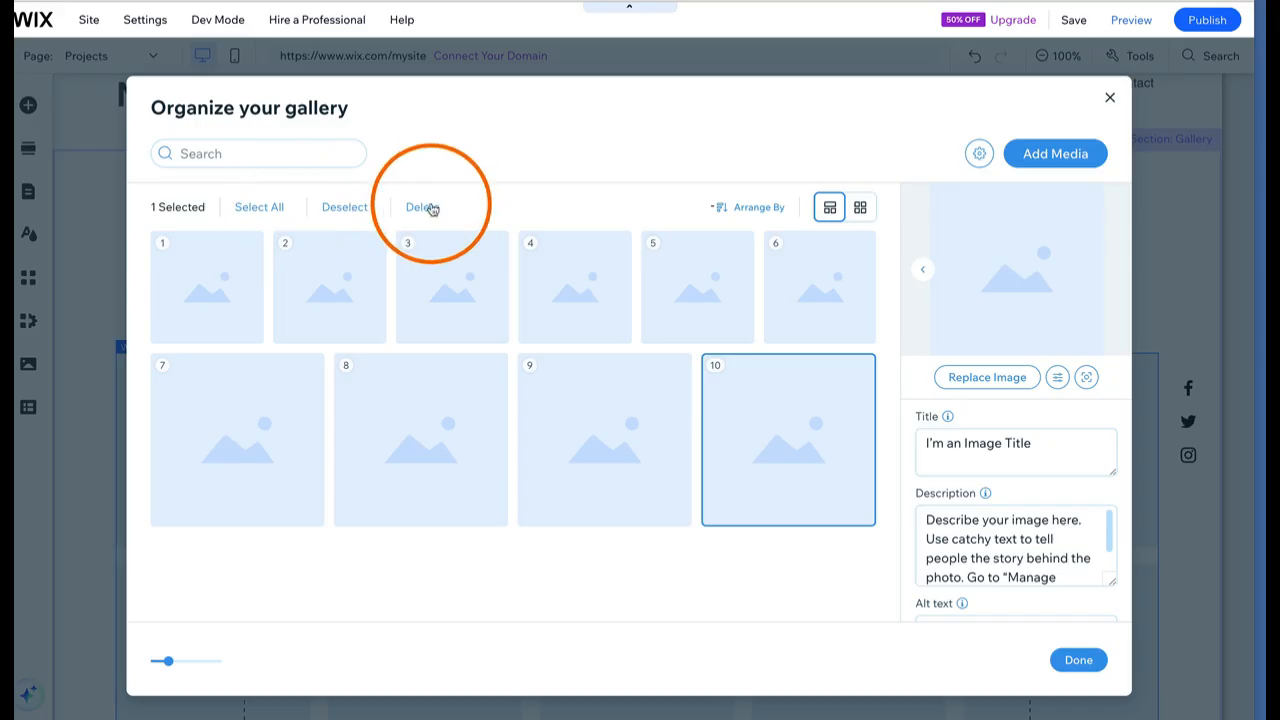
click(422, 207)
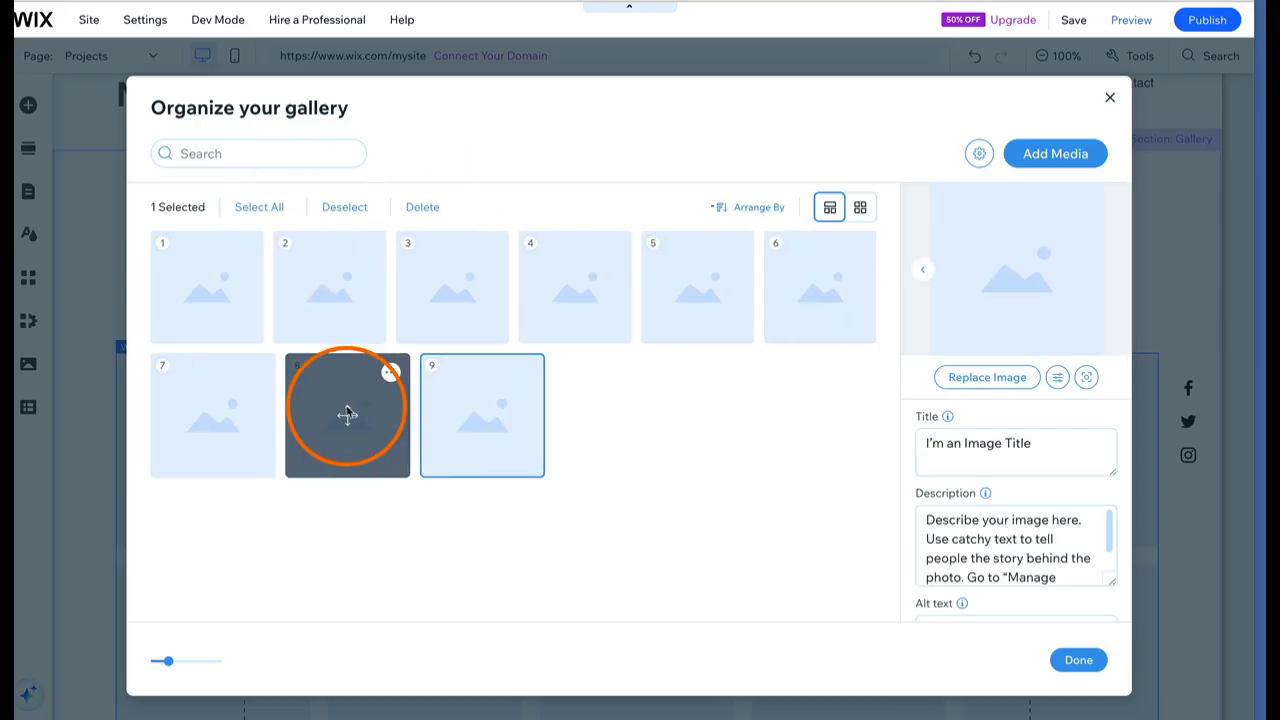
click(391, 374)
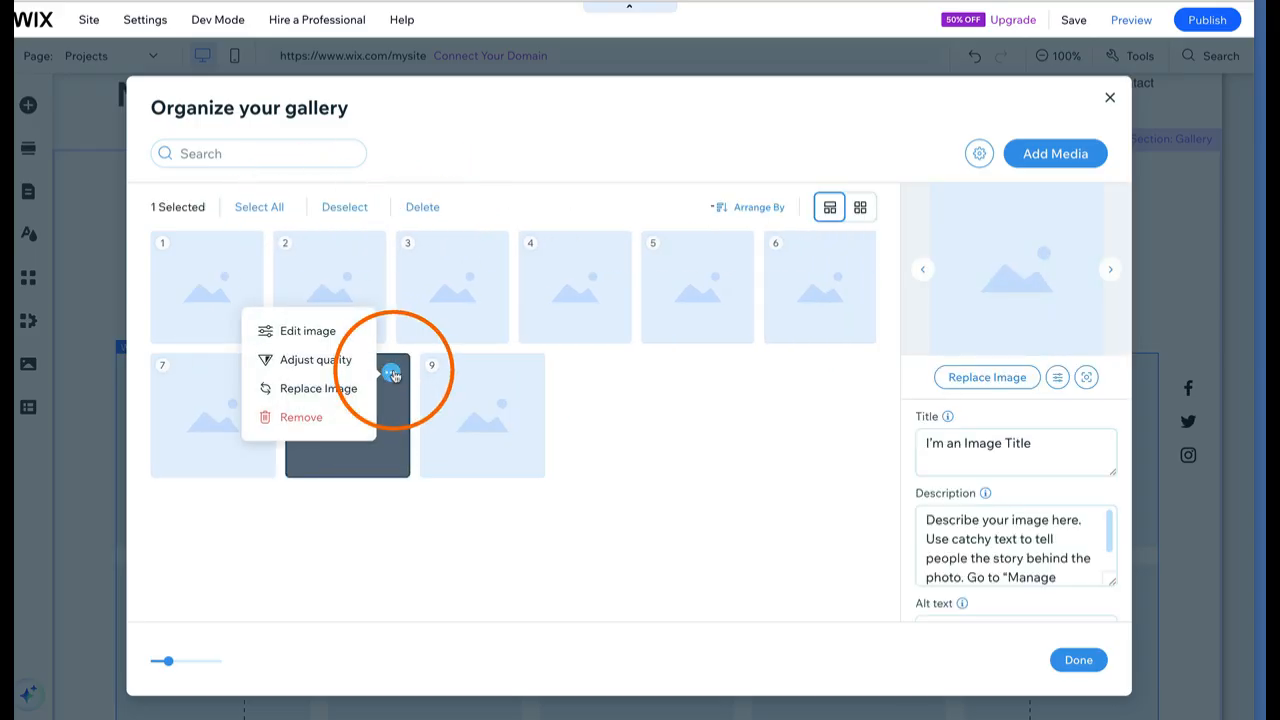
click(303, 416)
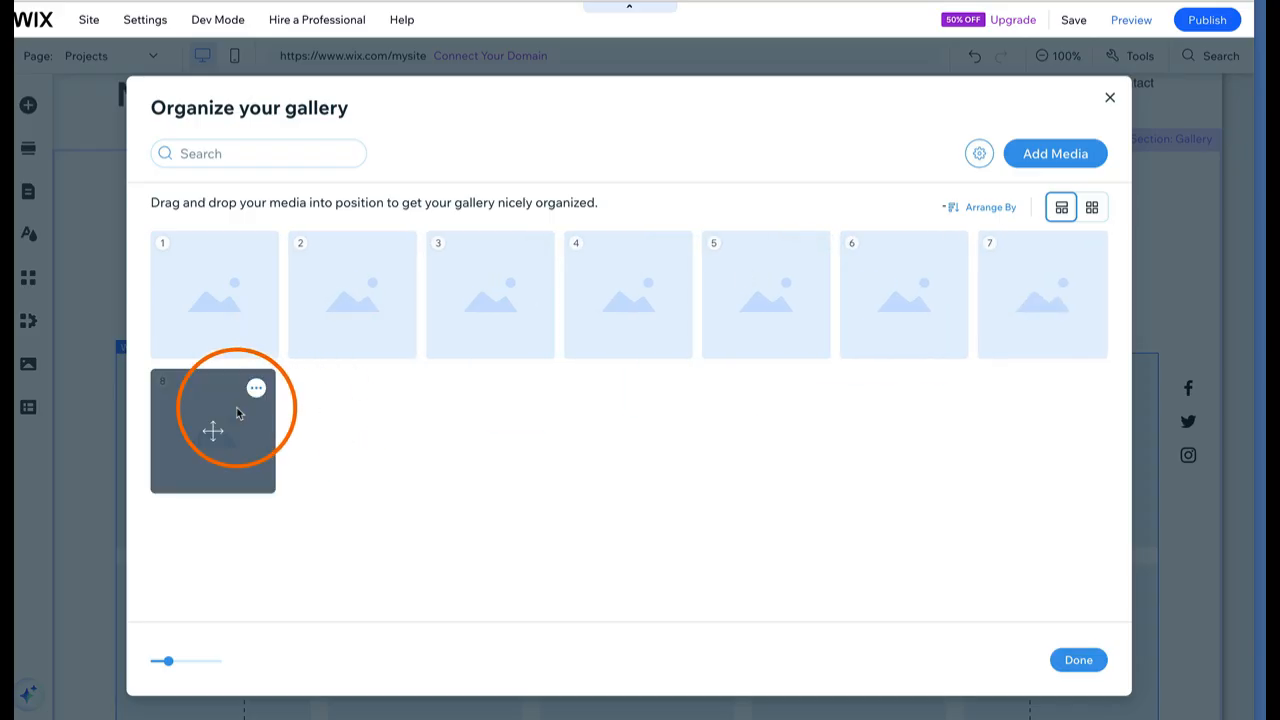
Remove images 6–8, image 4 and one more so only three tiles remain
click(213, 427)
shift+click(840, 282)
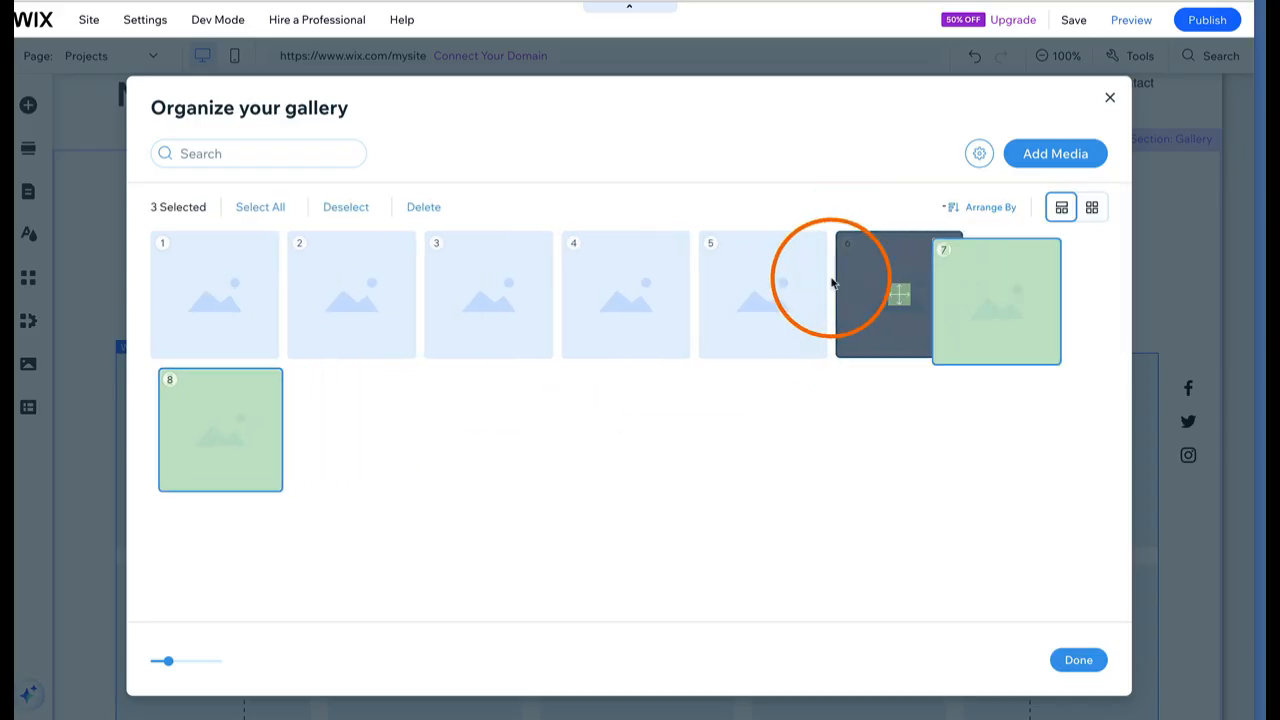
click(423, 206)
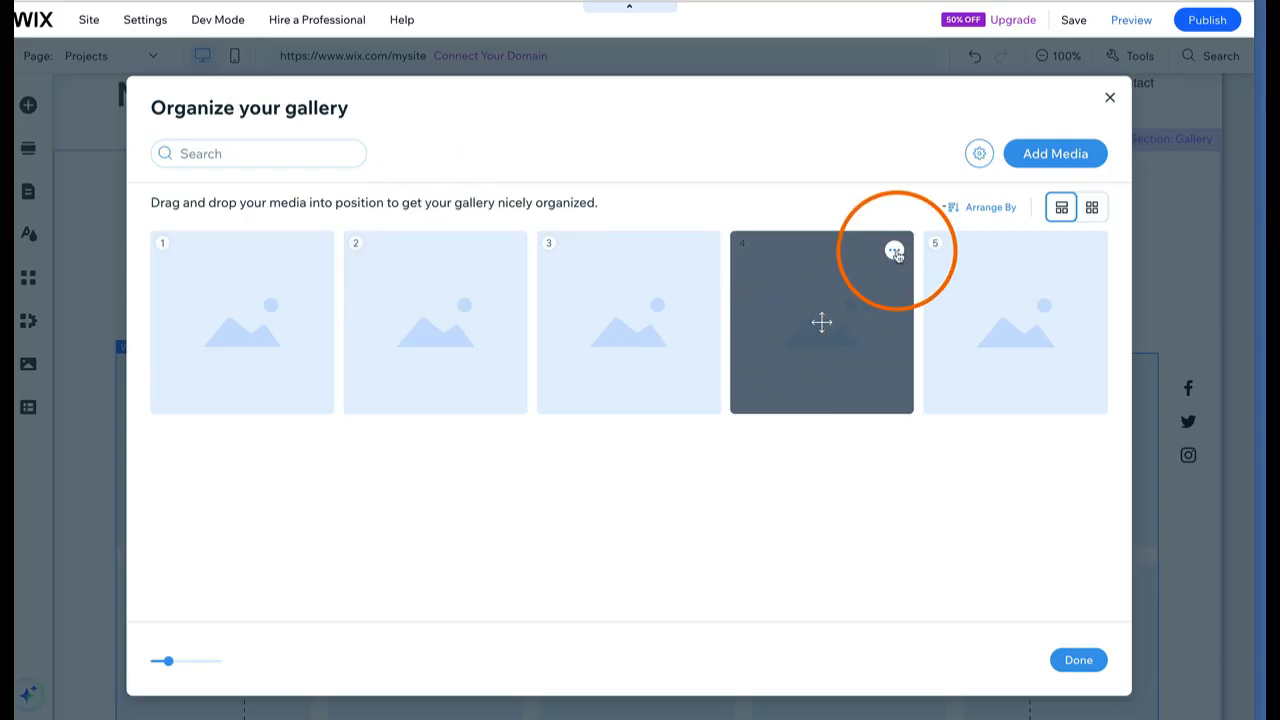
click(895, 252)
click(822, 296)
click(660, 249)
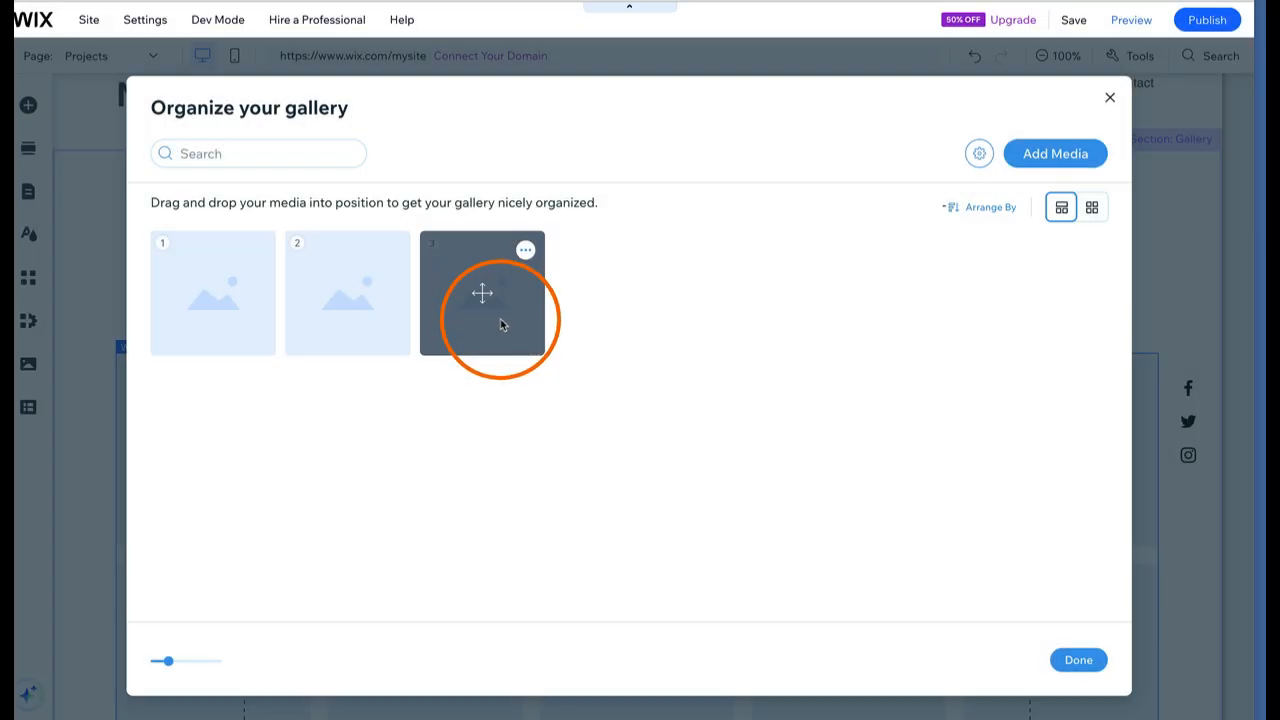
click(502, 325)
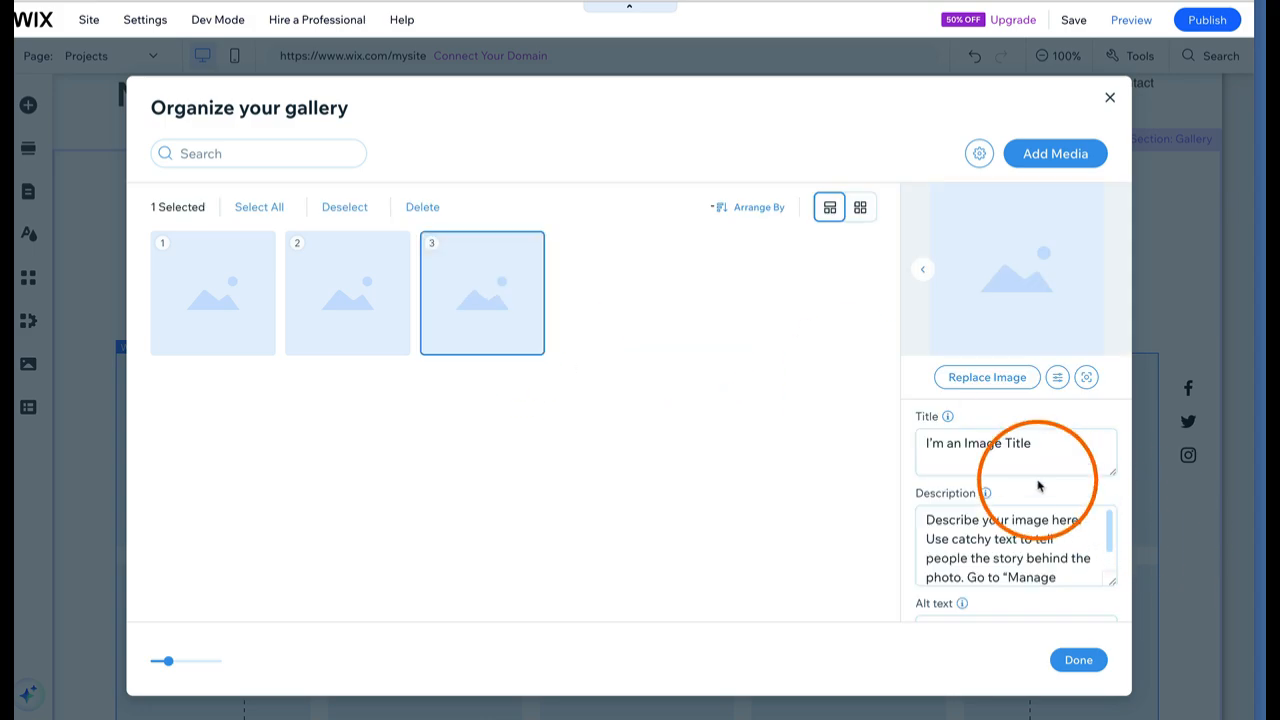
Title the third image 'Project Name:', describe it 'Describe project', leave alt text empty, and finish
triple_click(1012, 442)
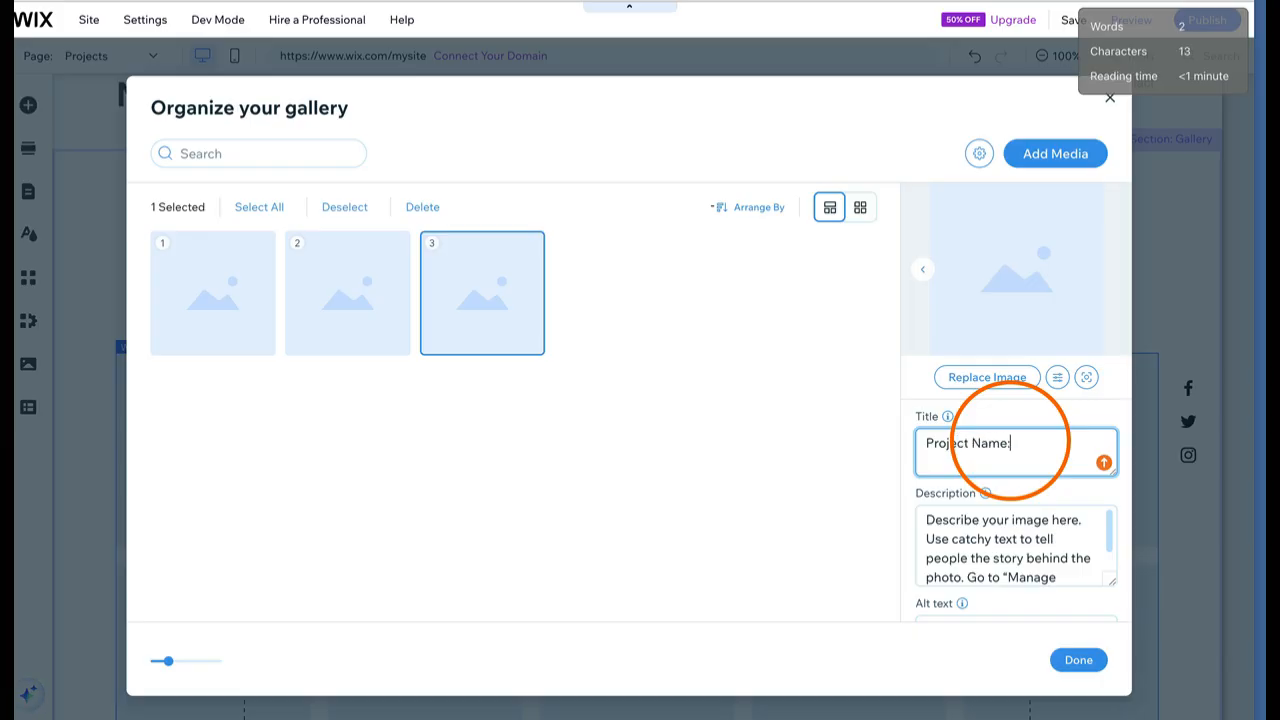
triple_click(1002, 530)
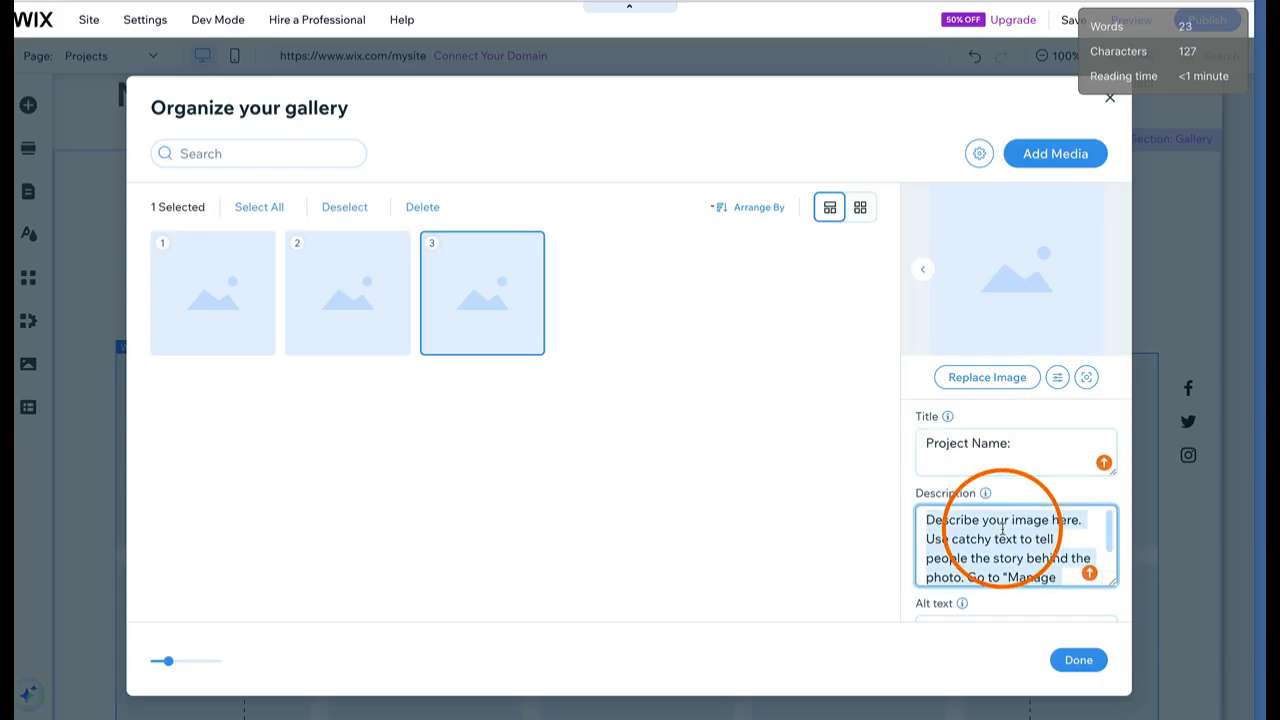
text(Describe project)
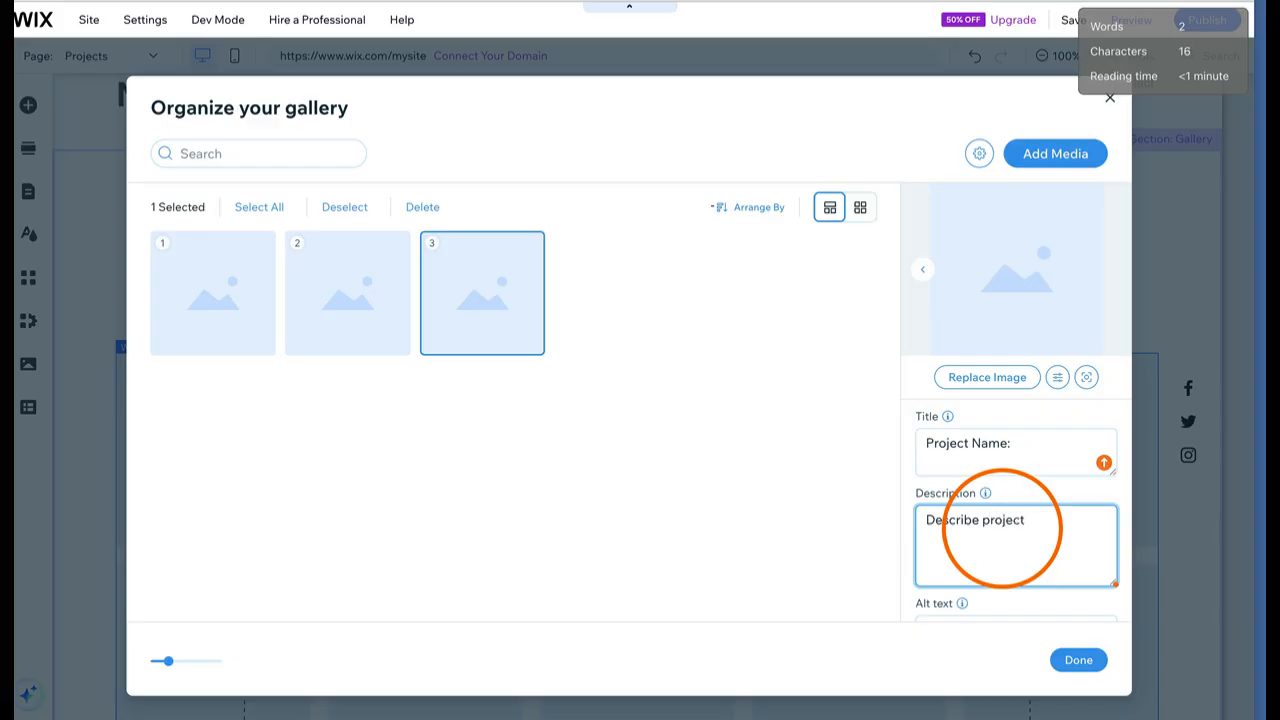
scroll(958, 598, down, 2)
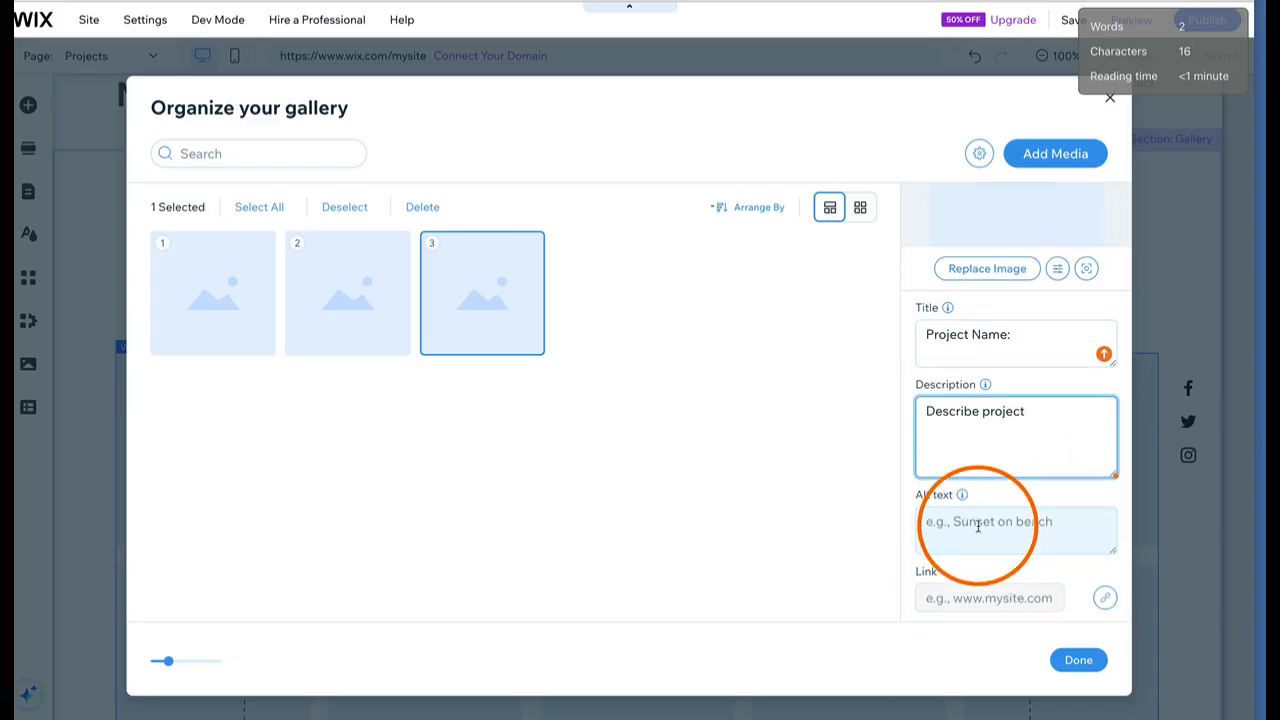
click(978, 526)
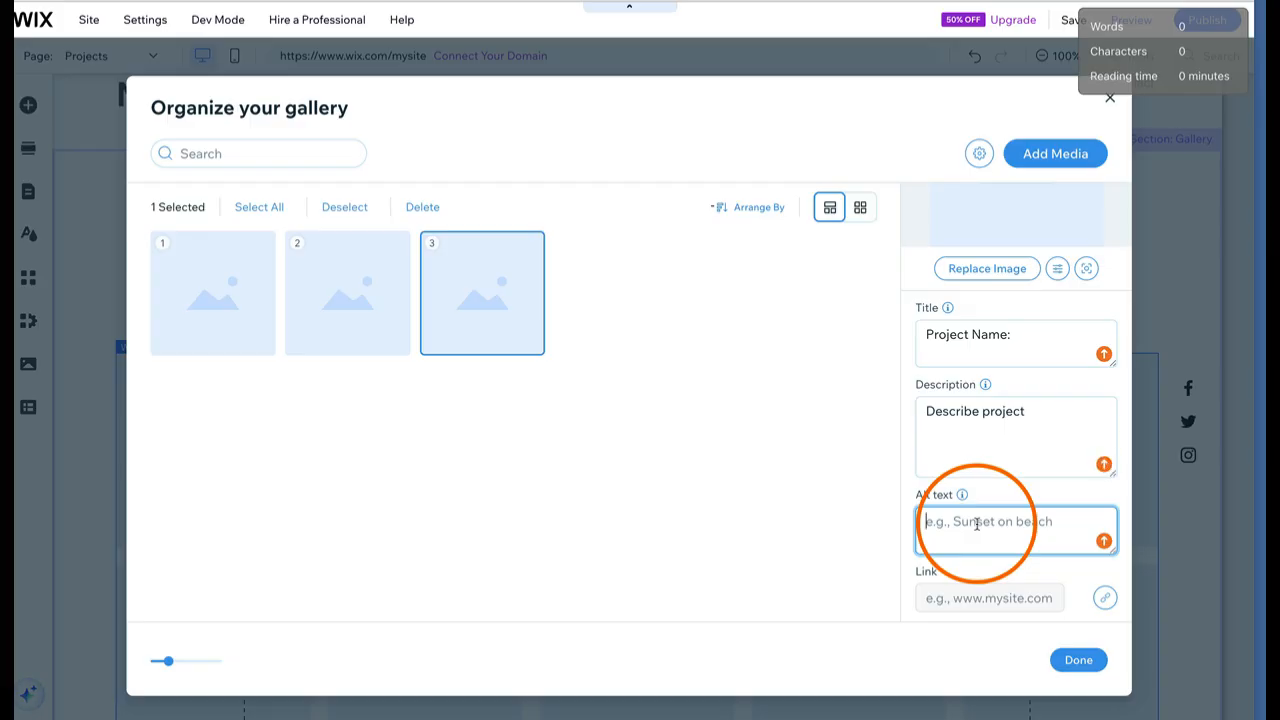
scroll(1029, 300, up, 2)
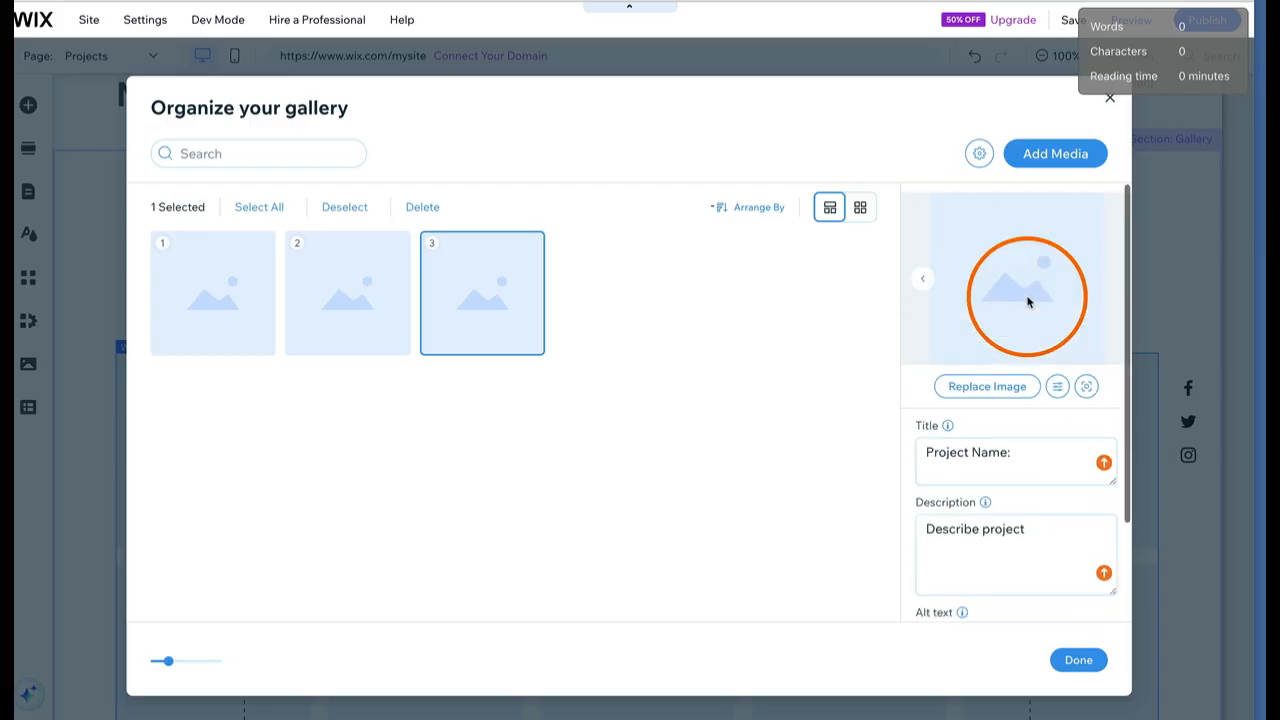
click(994, 383)
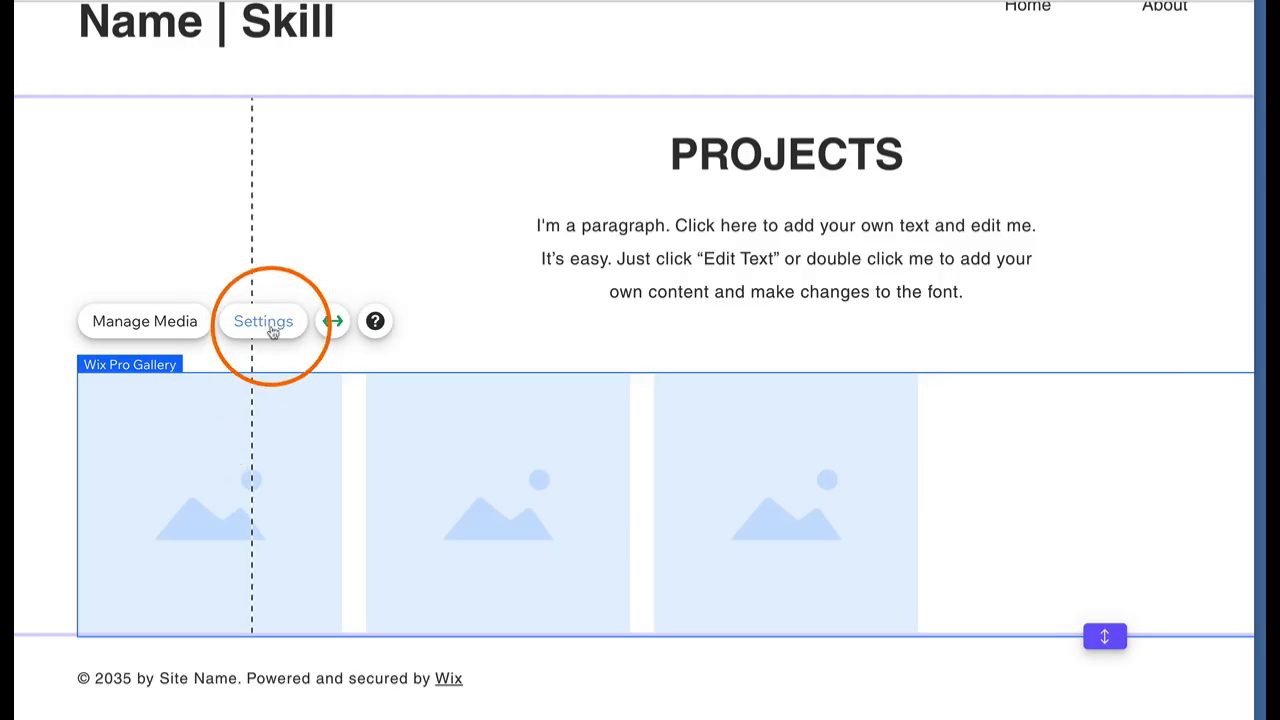
In the gallery settings, try the Bricks, Alternate, Slider and Slideshow layouts, then return to Grid
click(236, 346)
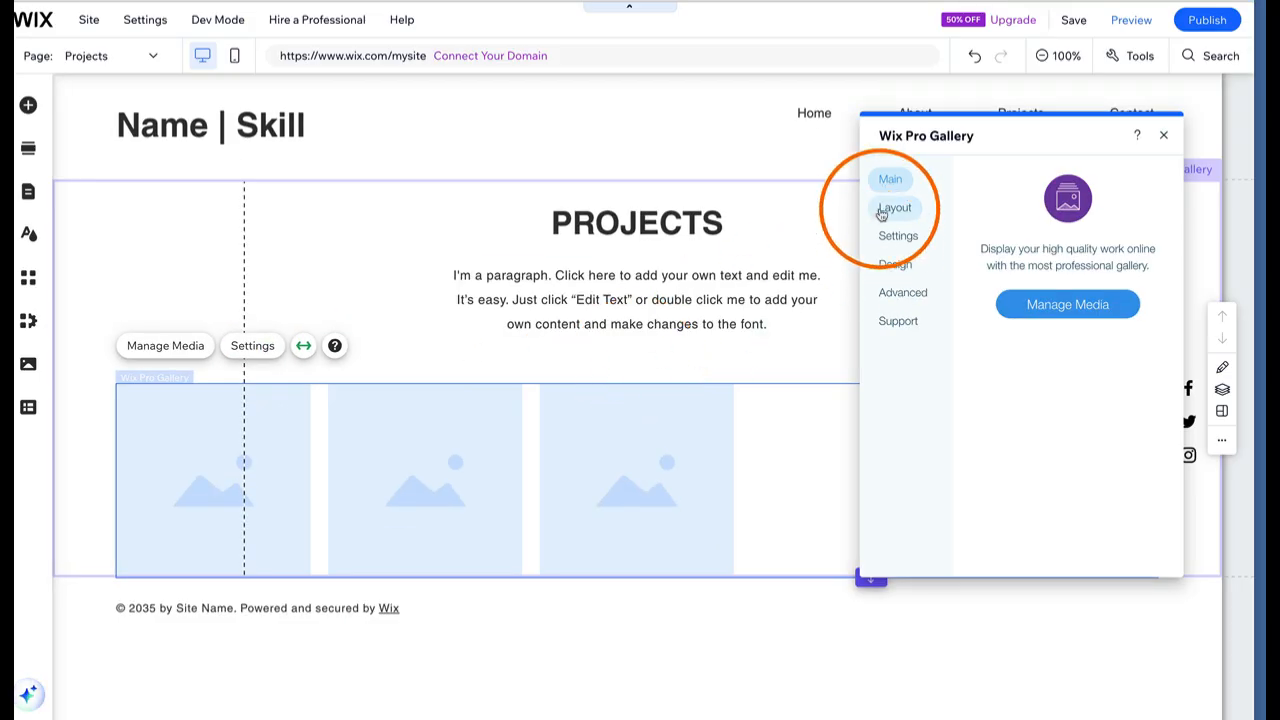
click(882, 212)
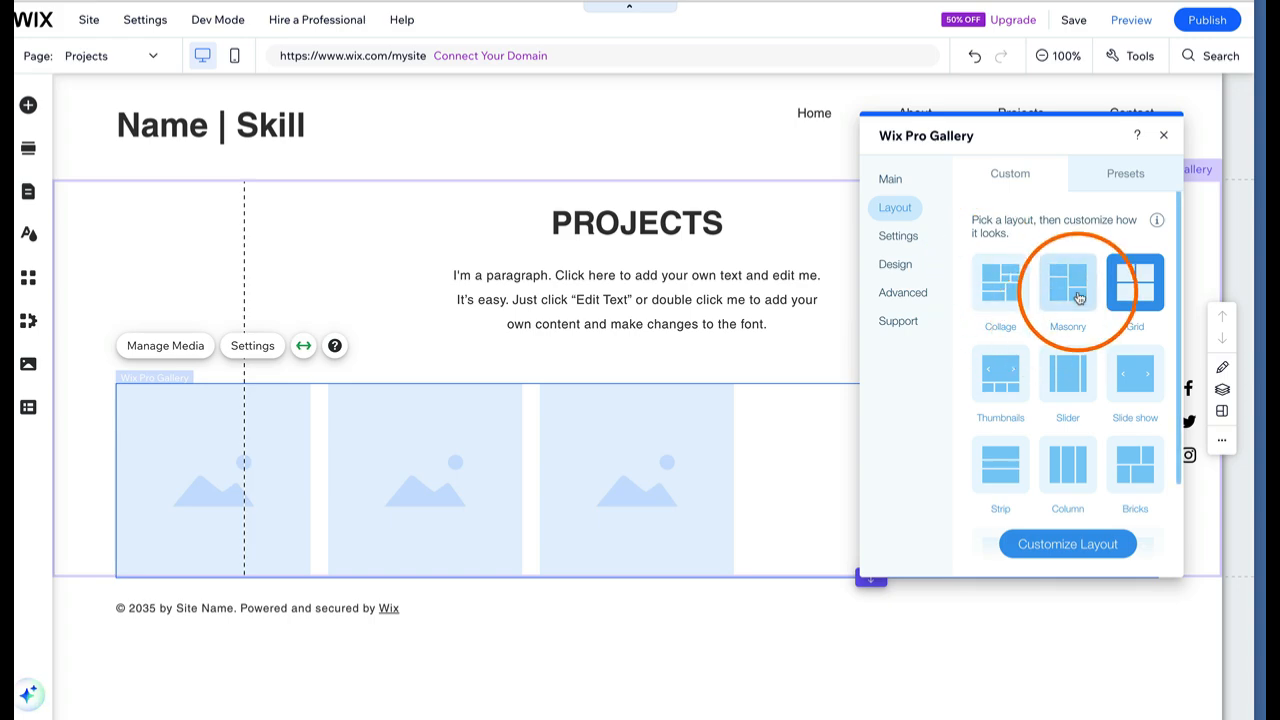
scroll(1010, 385, down, 1)
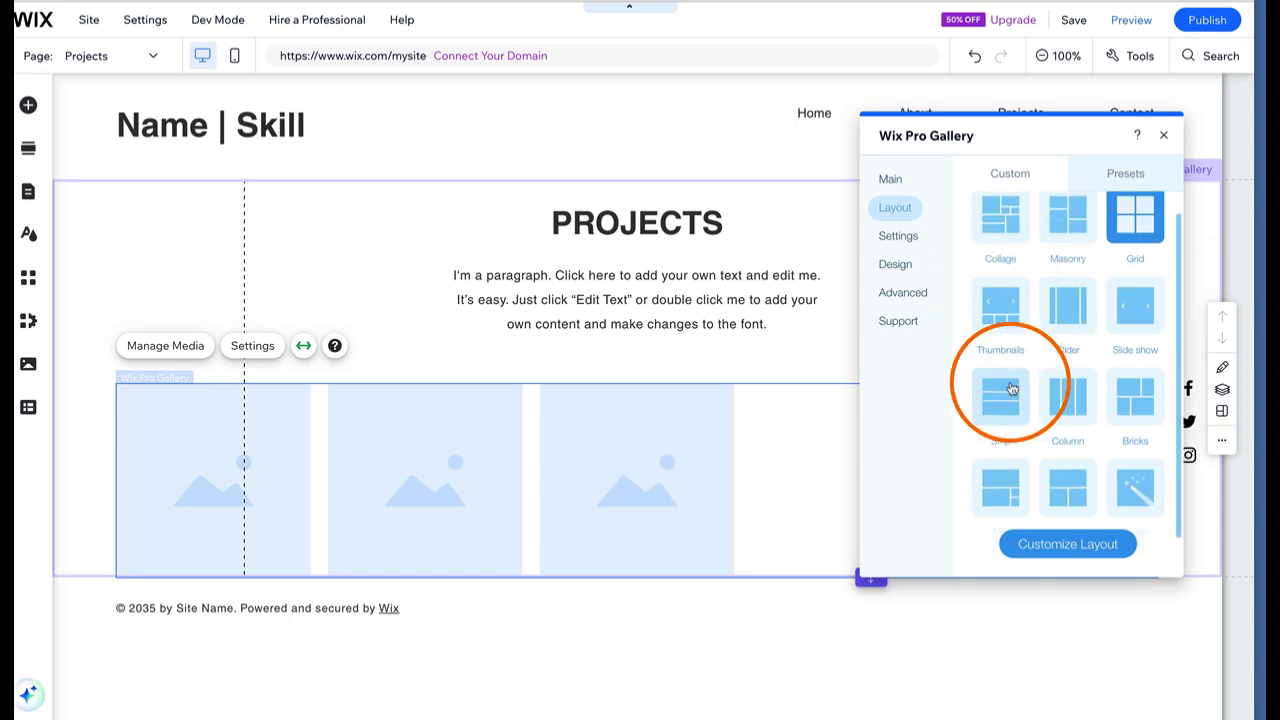
scroll(1012, 388, down, 1)
click(1134, 350)
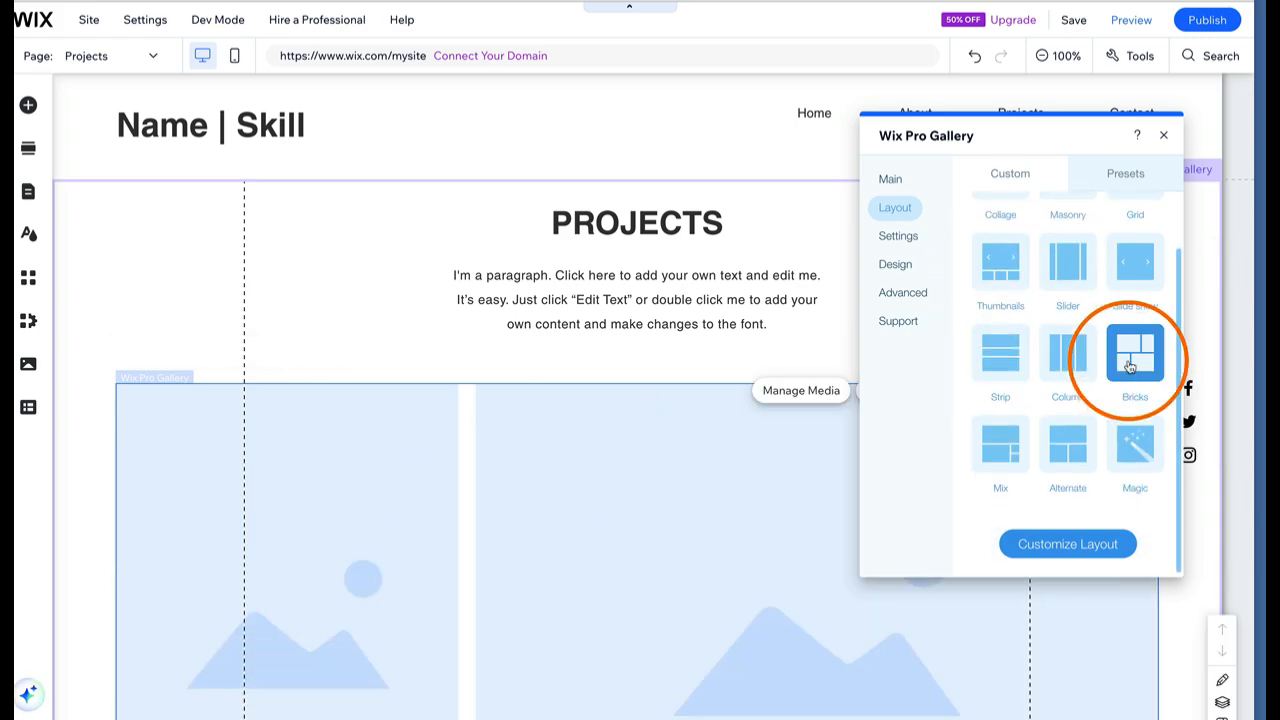
click(1067, 450)
click(1067, 262)
click(1134, 260)
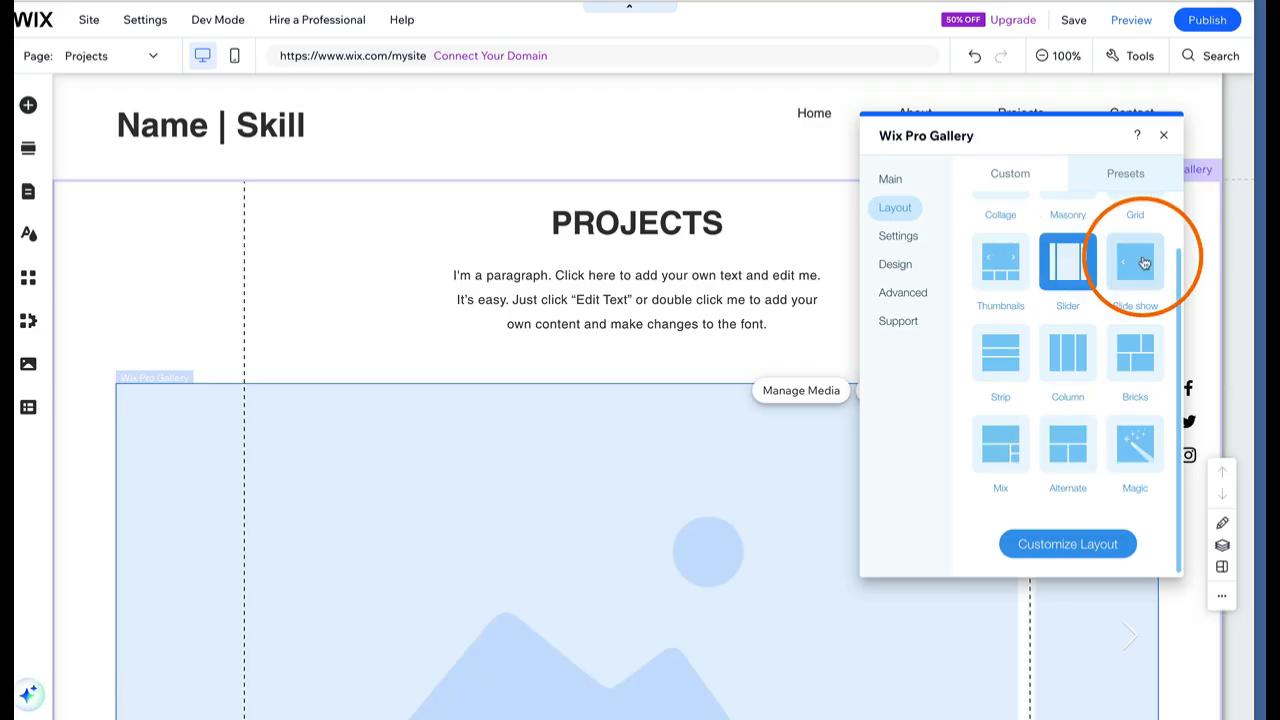
click(1138, 458)
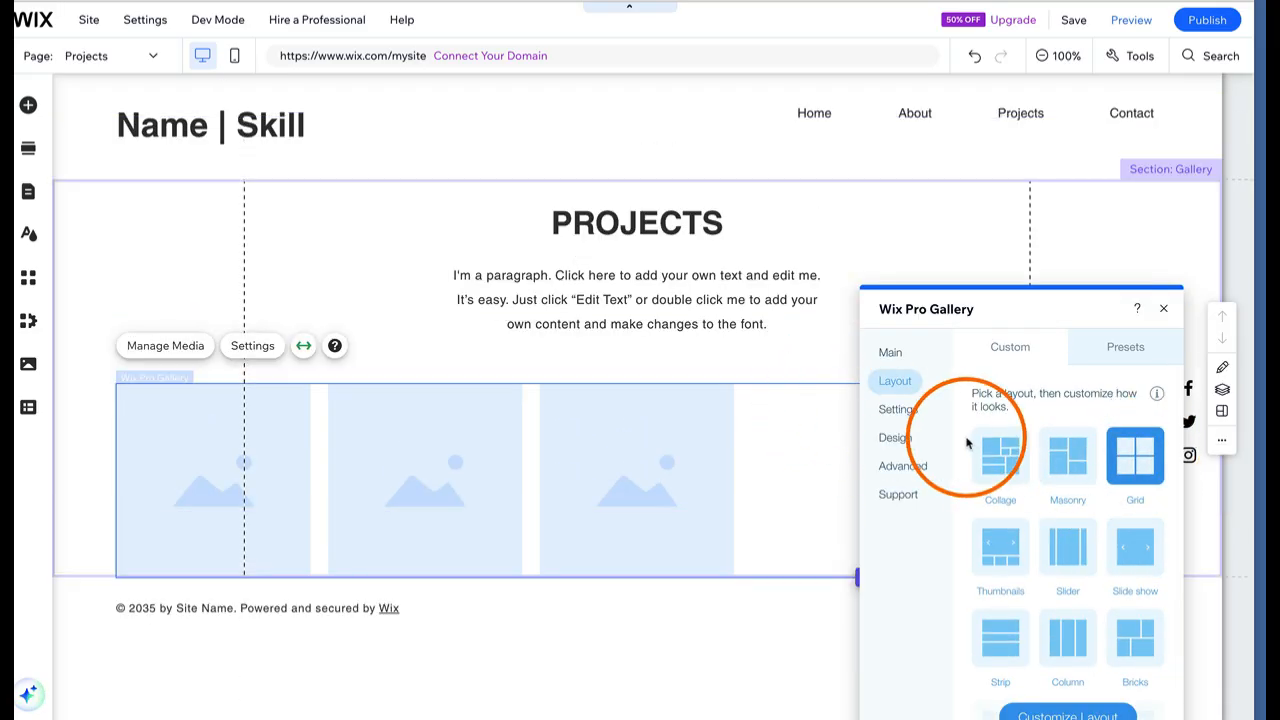
Customize the layout to Horizontal with a 16:9 image ratio and close the settings
scroll(1094, 511, down, 2)
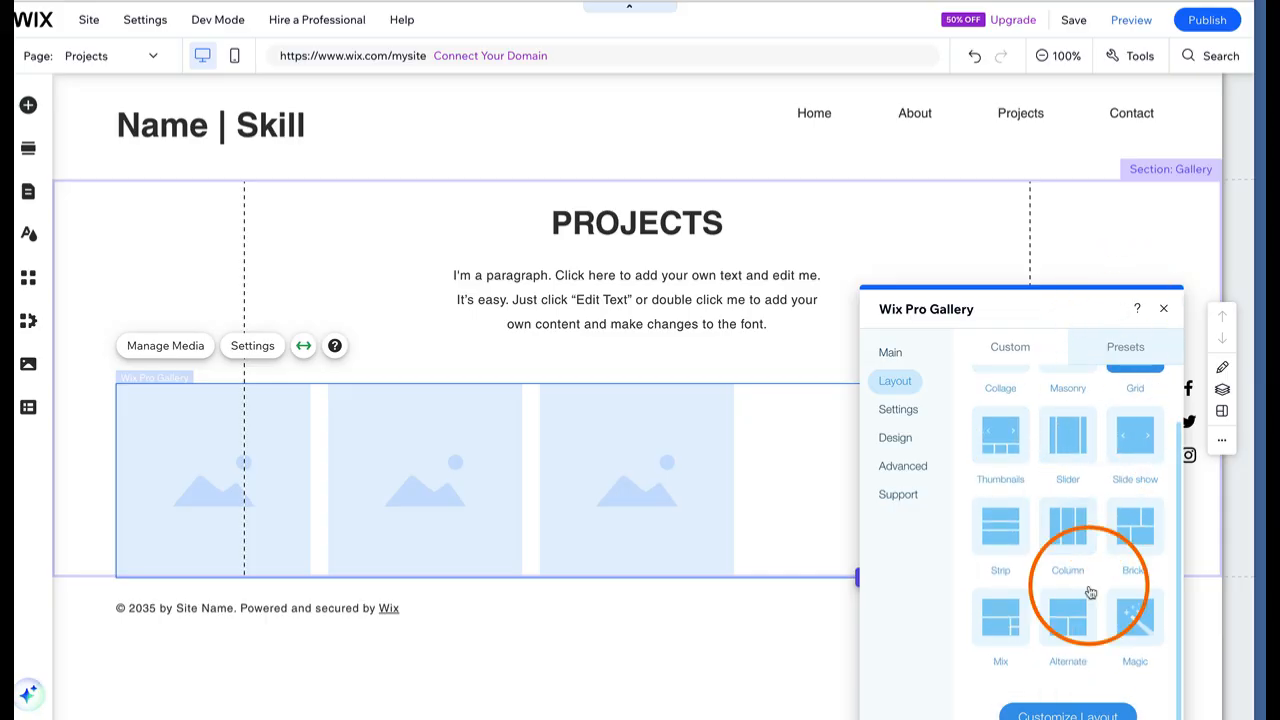
click(1064, 714)
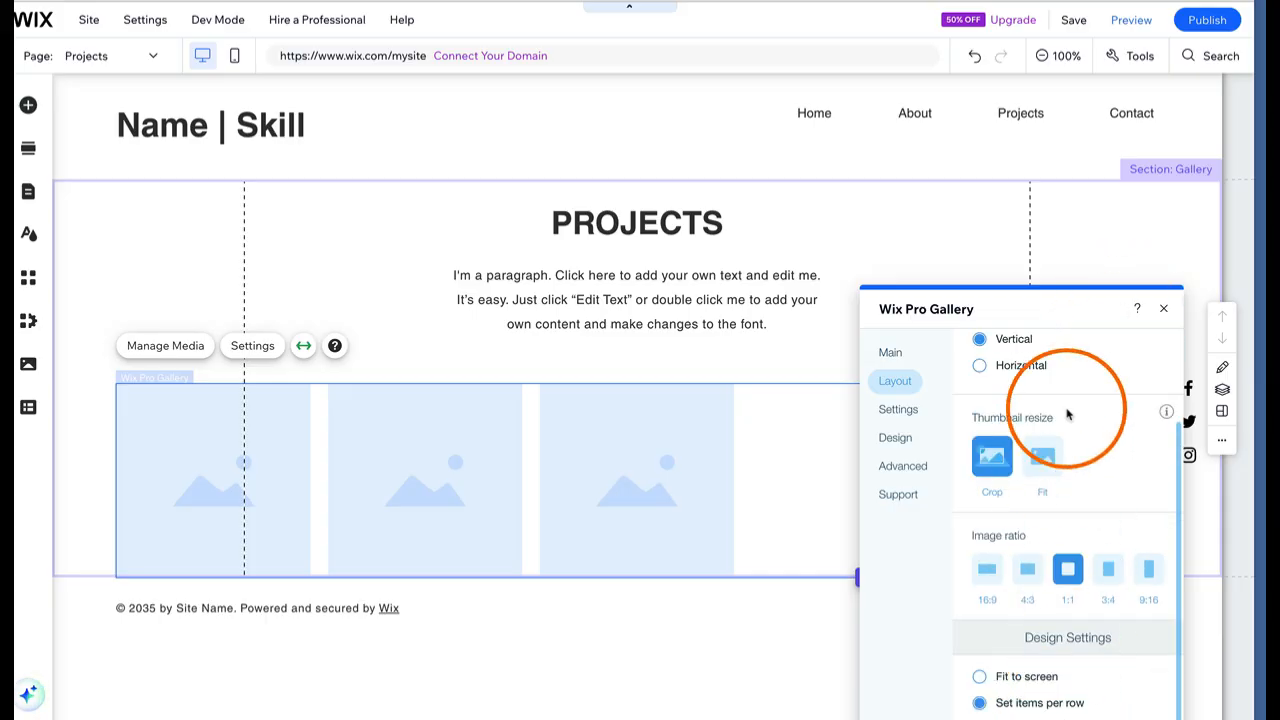
click(979, 366)
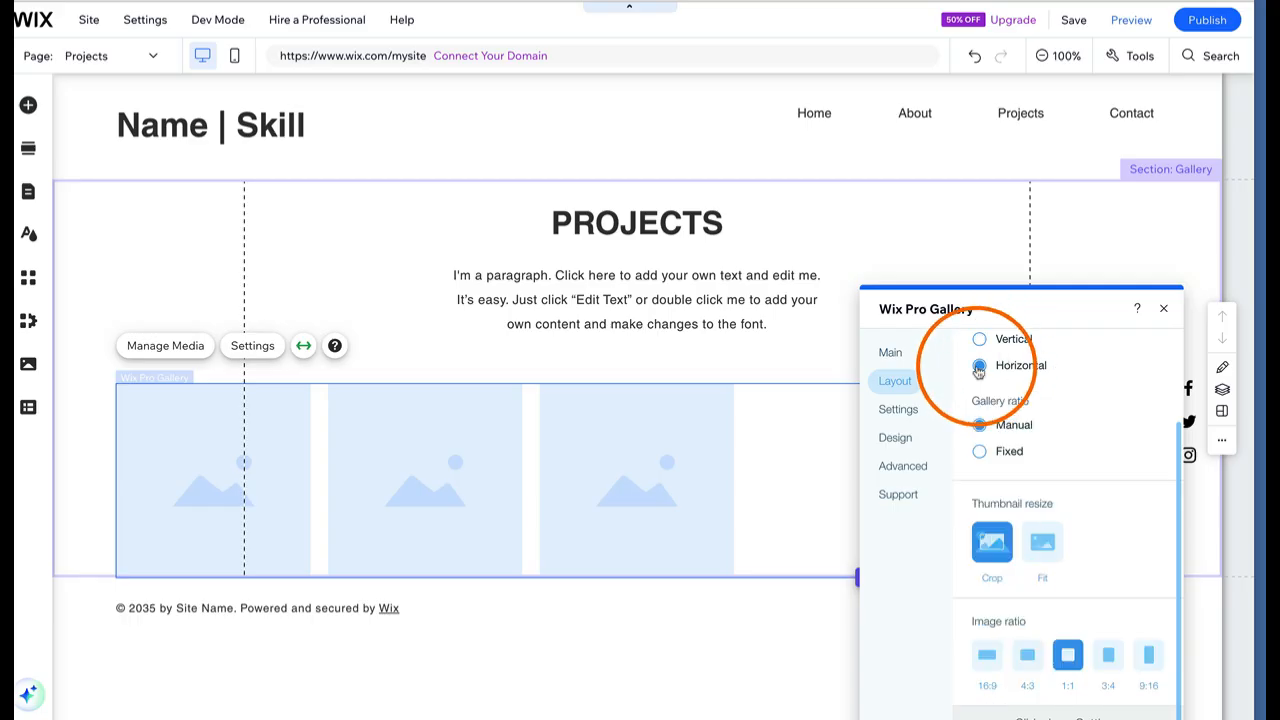
scroll(1091, 420, down, 3)
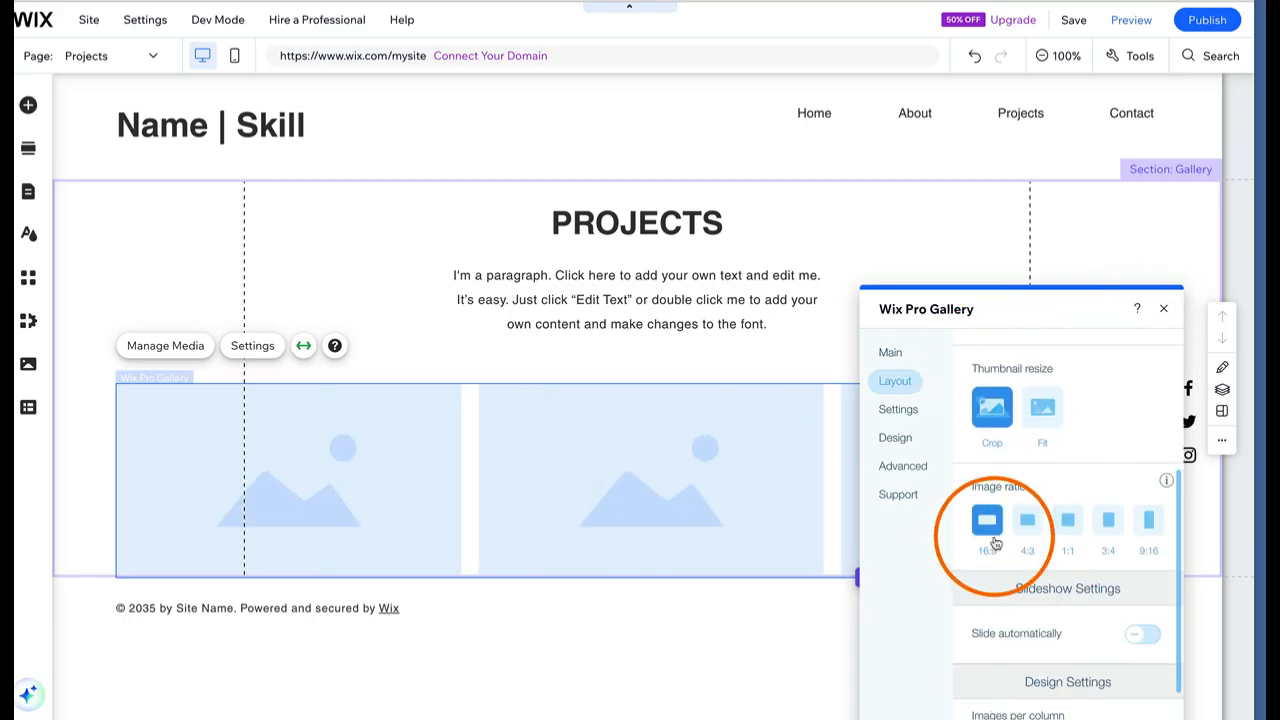
click(349, 484)
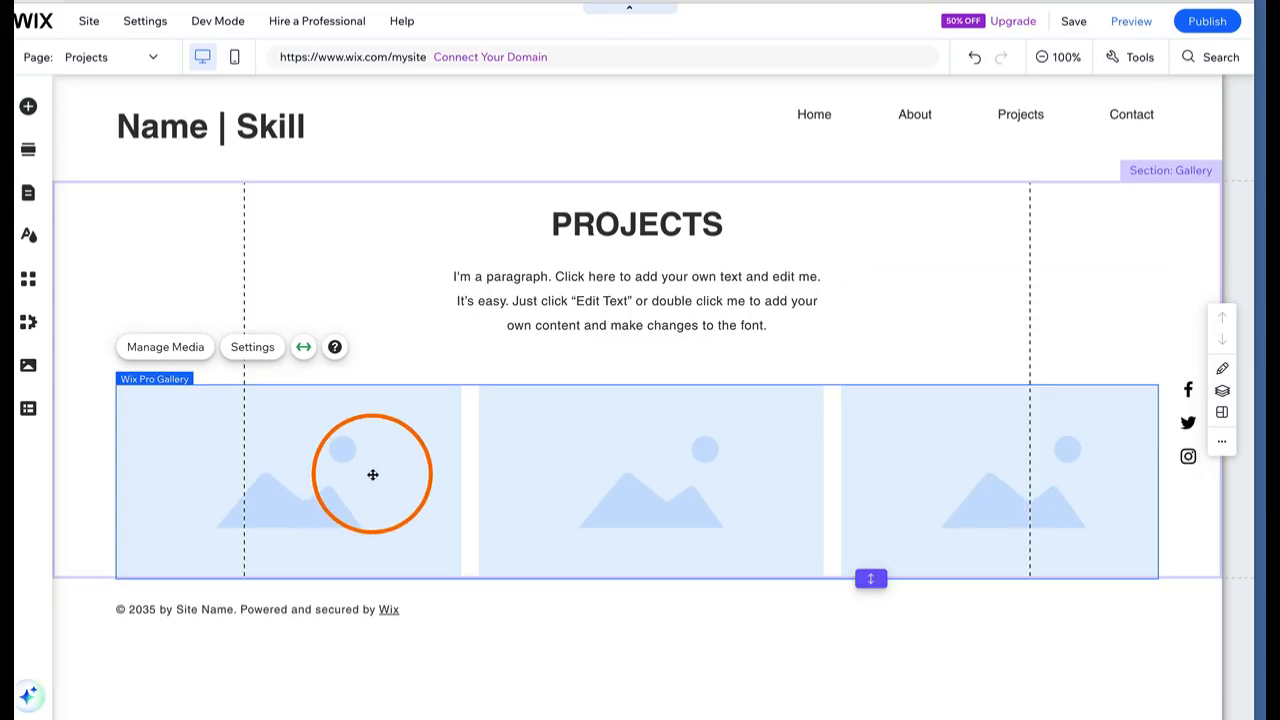
click(198, 610)
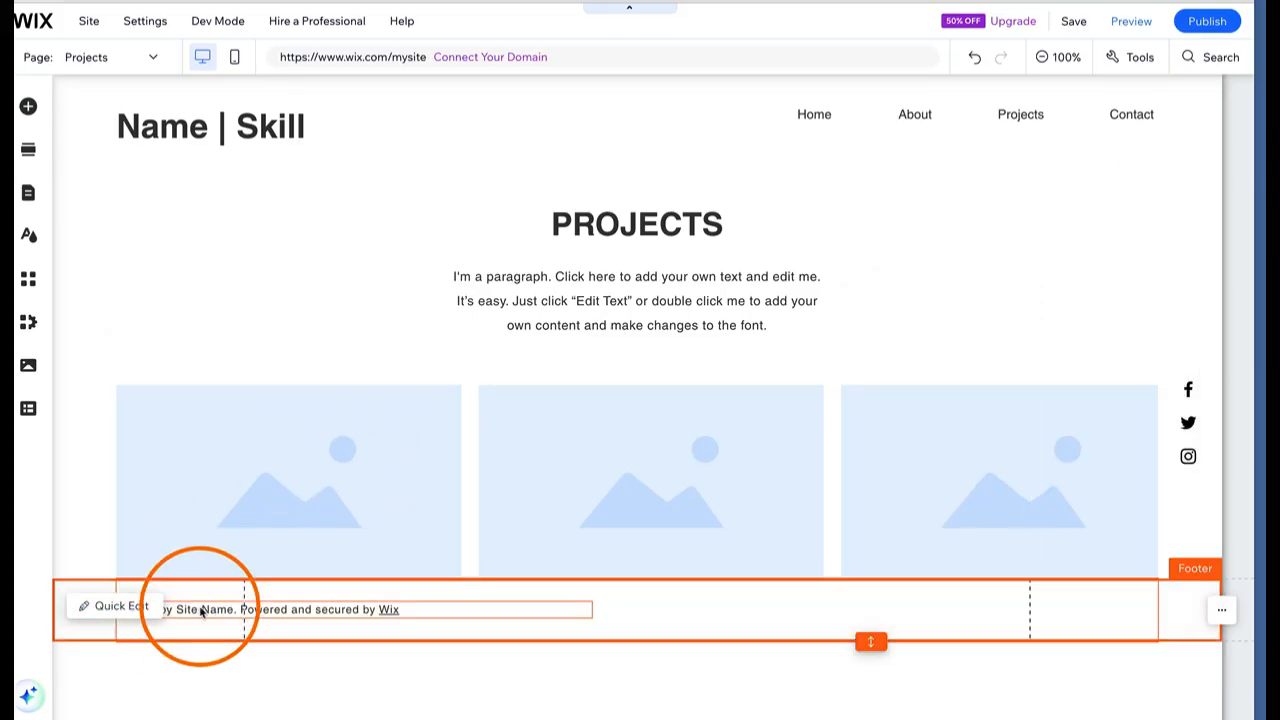
Edit the footer copyright to '© 2026 by Your name' and delete the 'Powered and secured by Wix' line
click(115, 607)
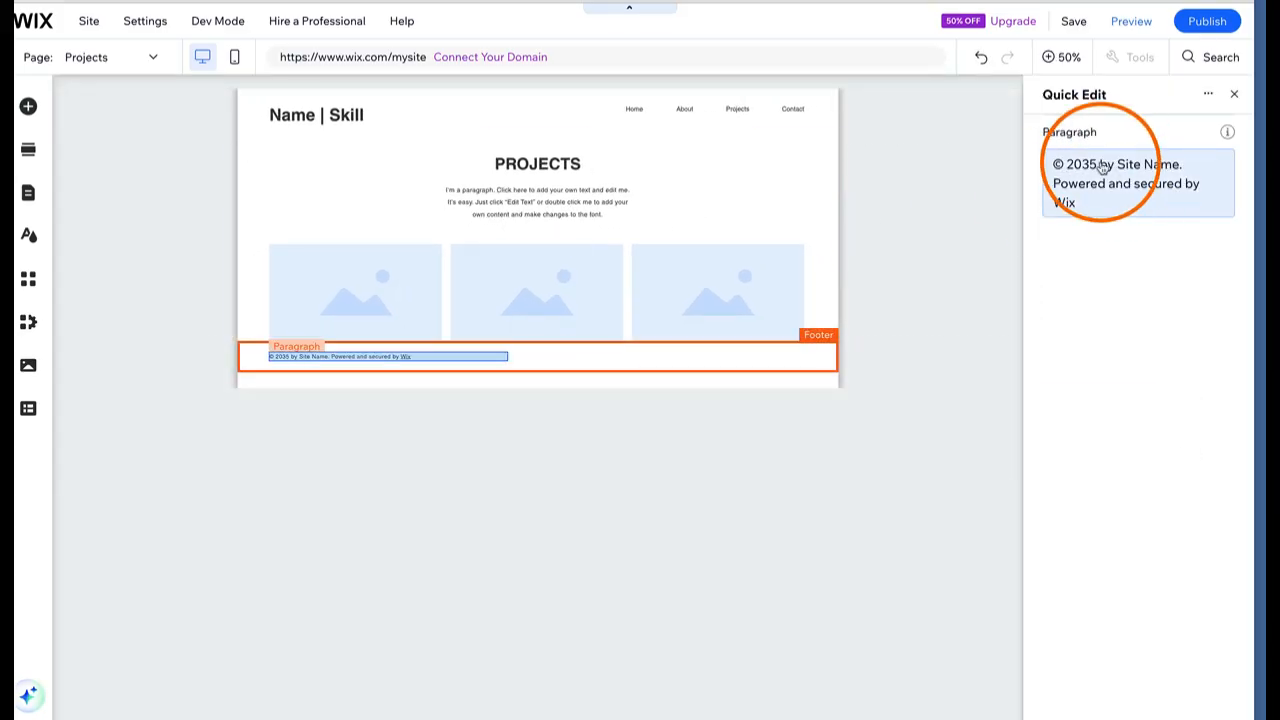
click(1094, 168)
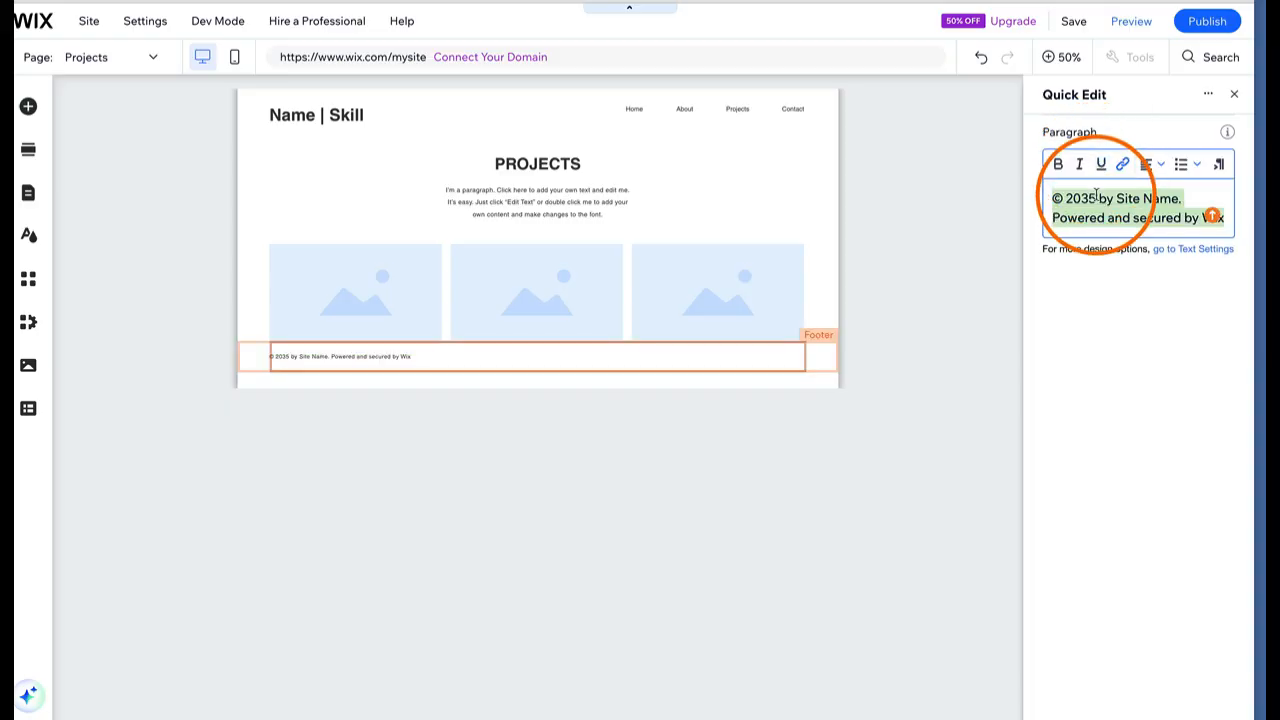
click(1097, 198)
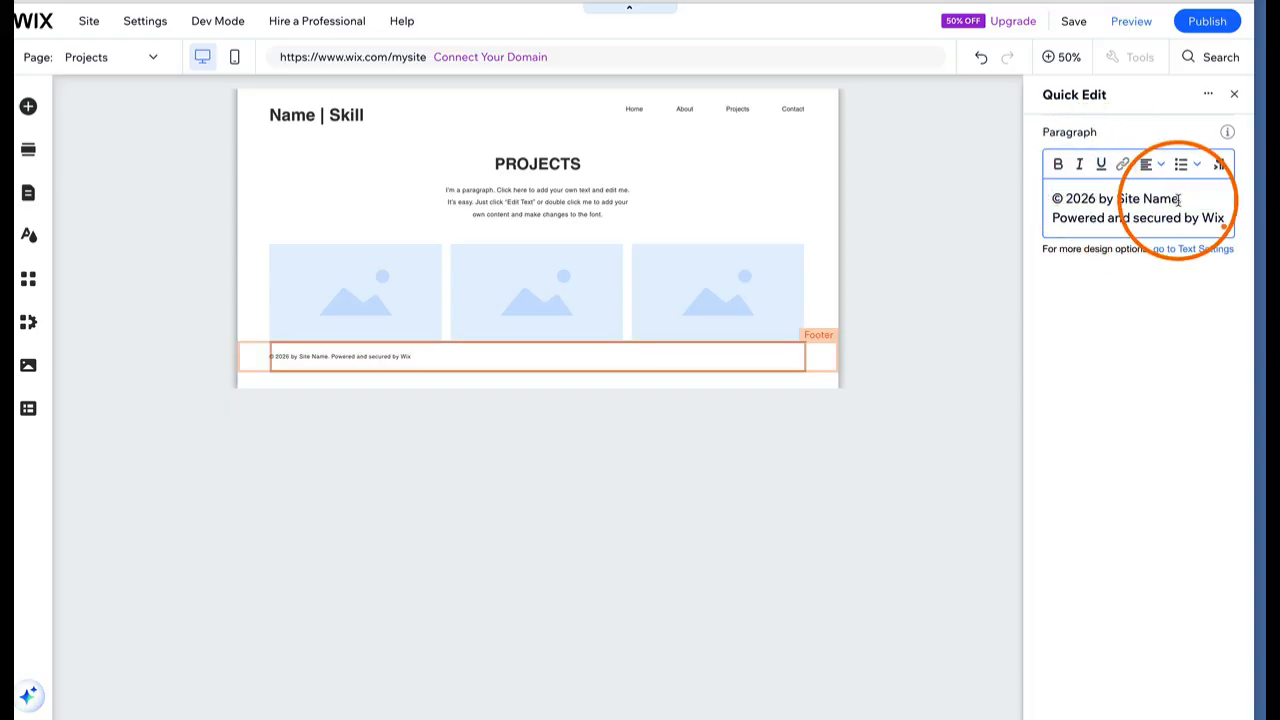
drag(1187, 198, 1121, 198)
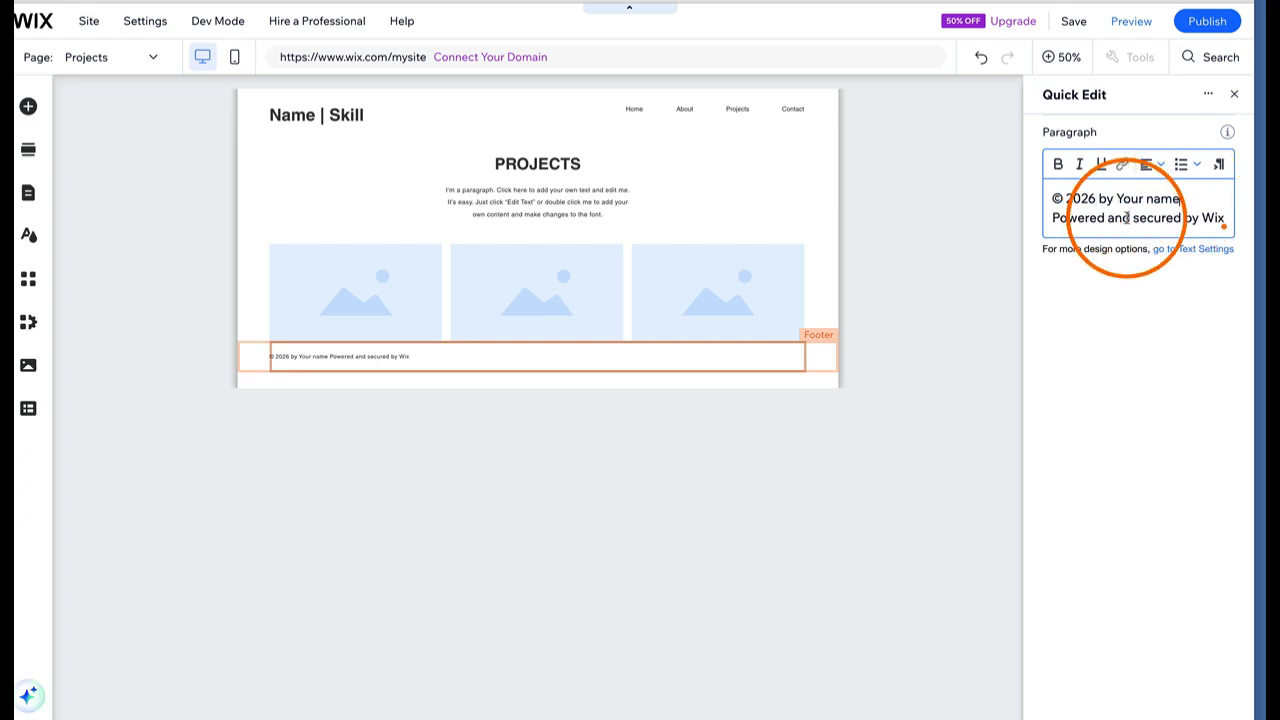
triple_click(1128, 218)
click(1128, 218)
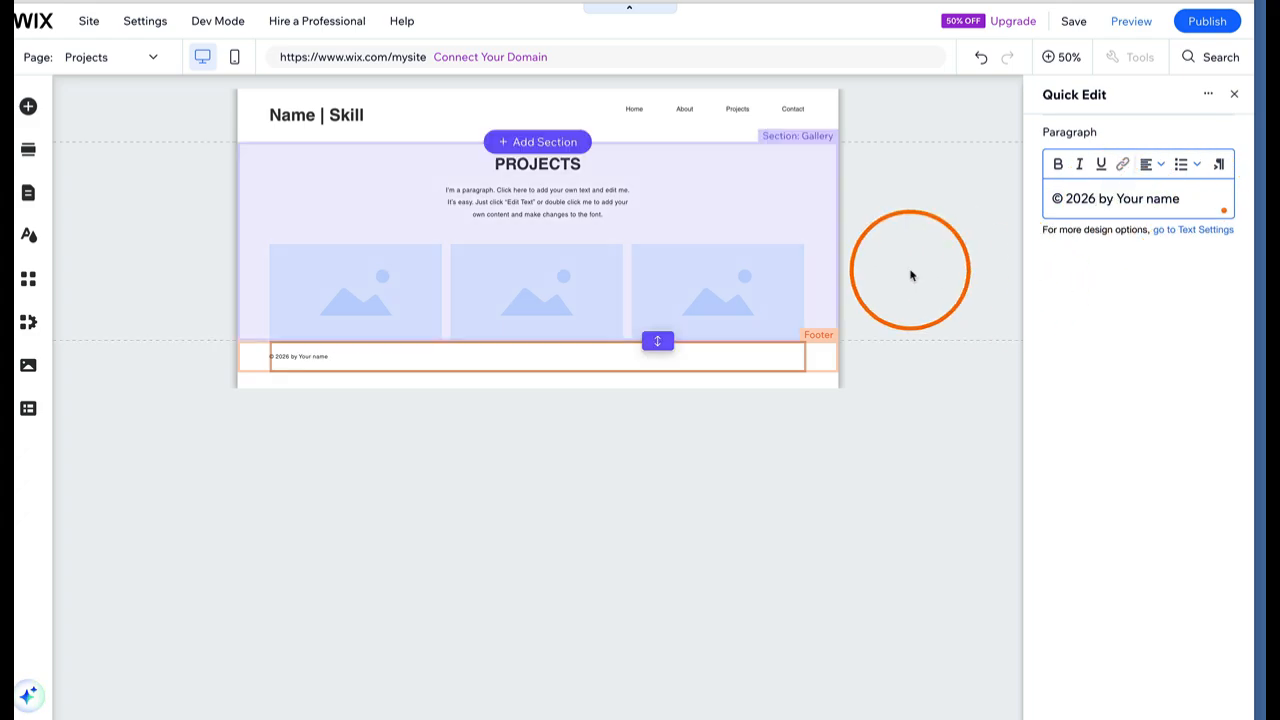
click(911, 275)
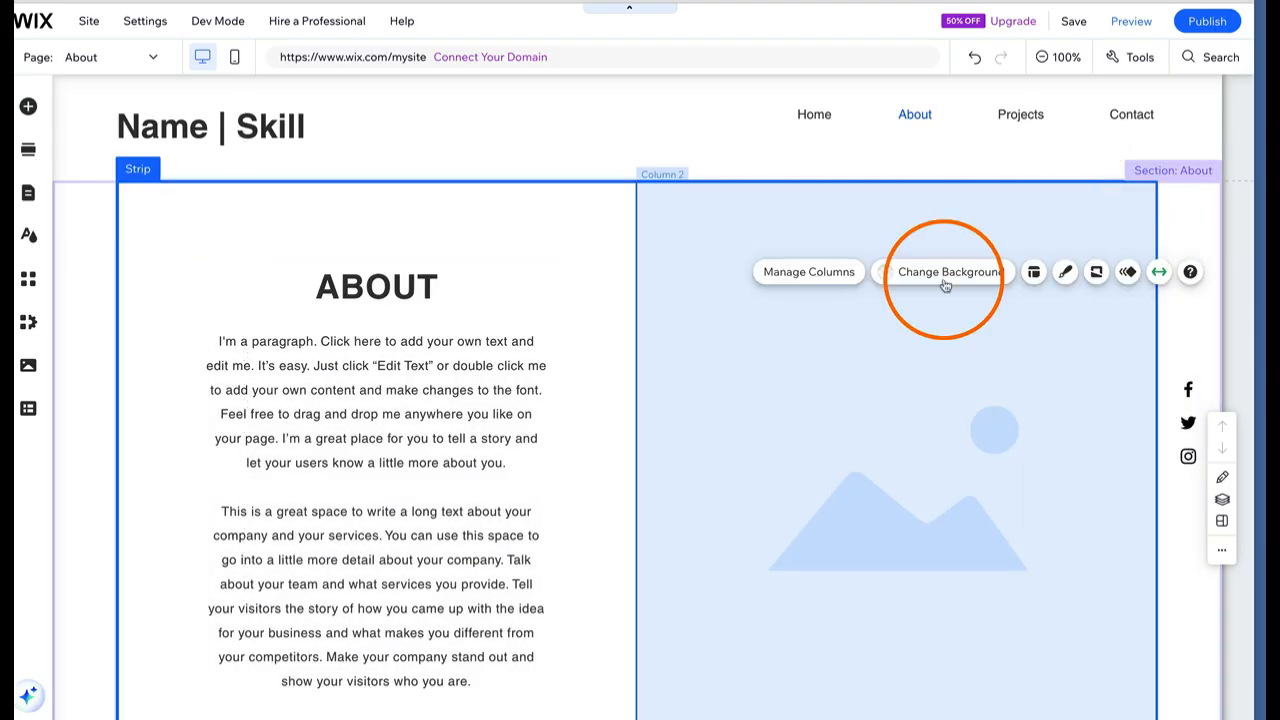
Reorder the About strip's columns so the ABOUT text column is left and the image column right
click(945, 272)
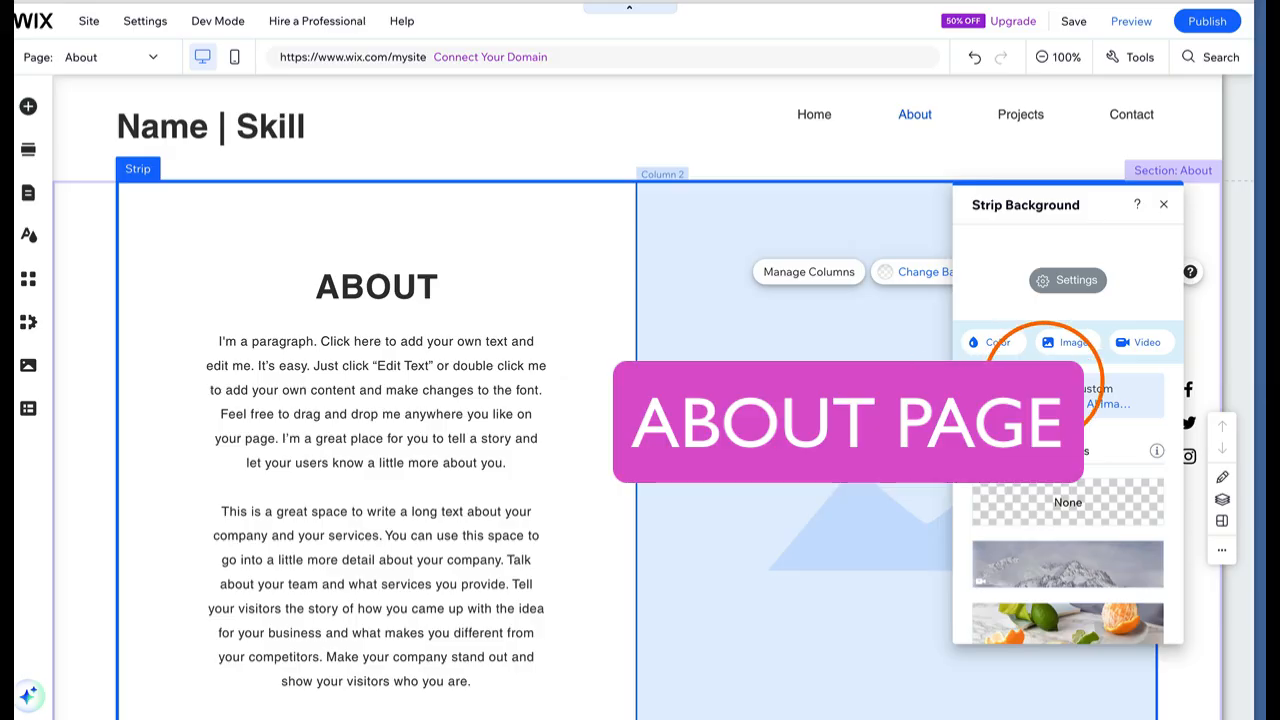
click(1066, 343)
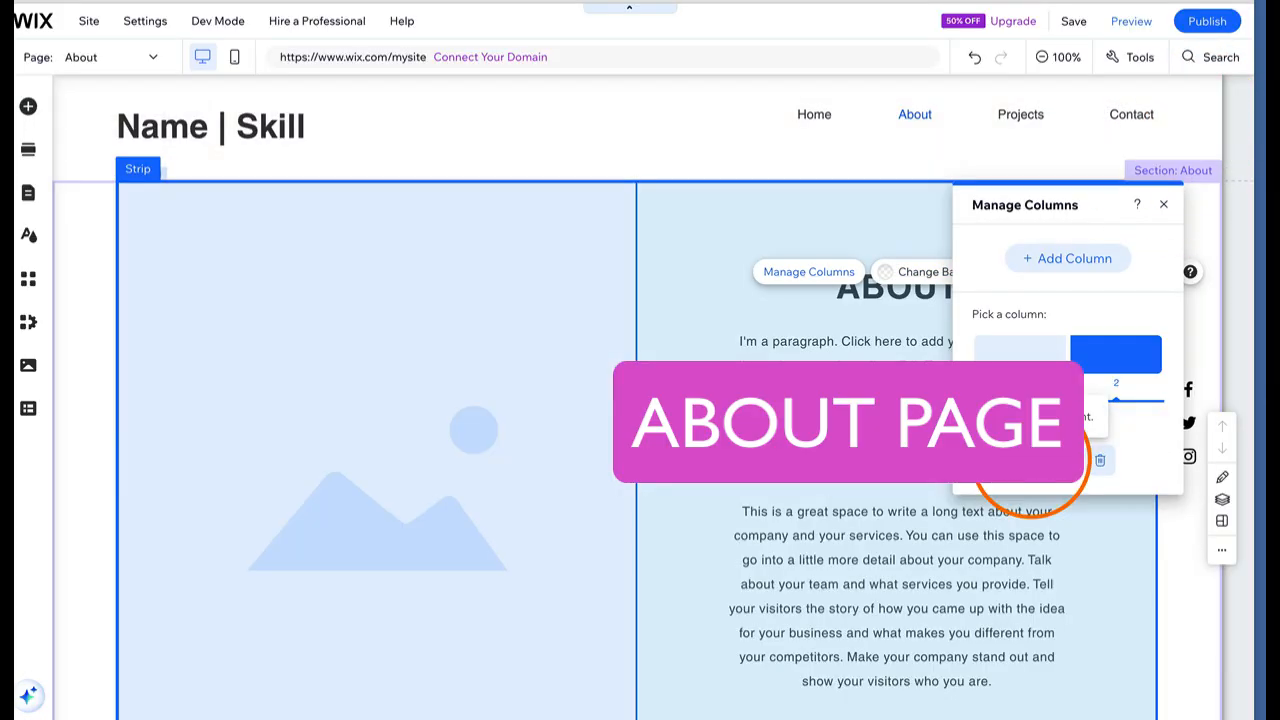
click(1020, 353)
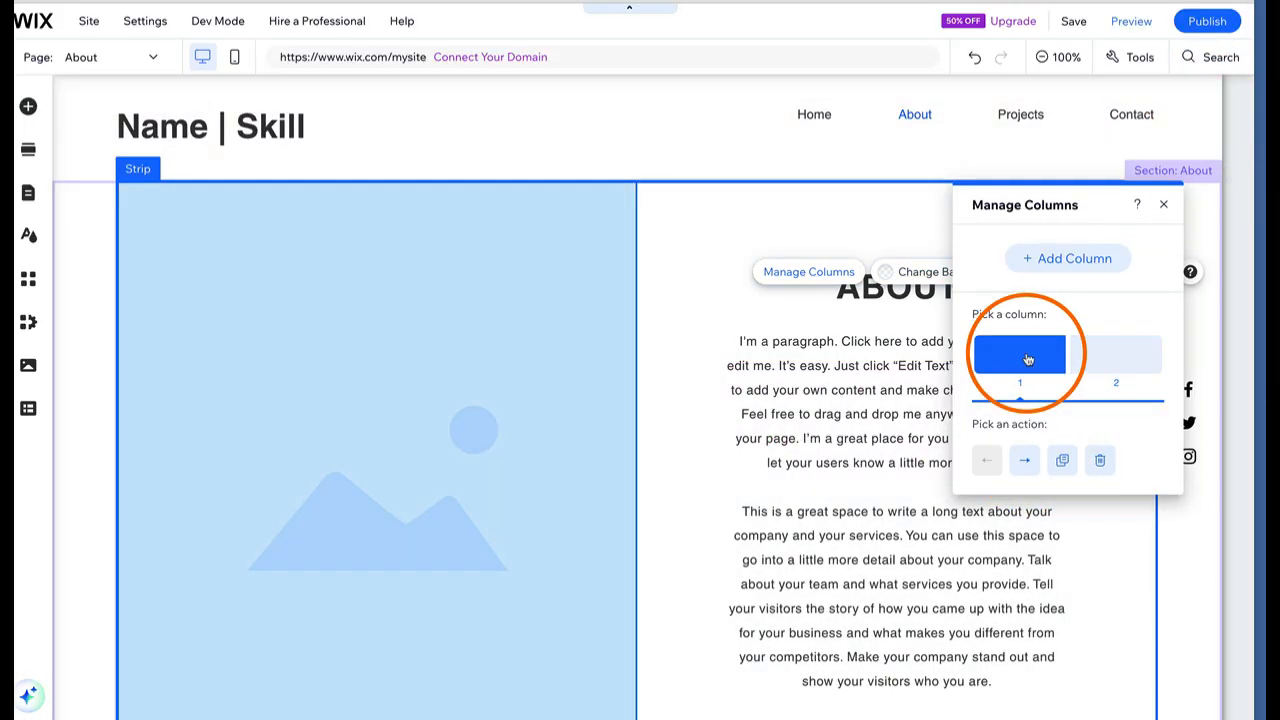
click(1022, 458)
click(986, 460)
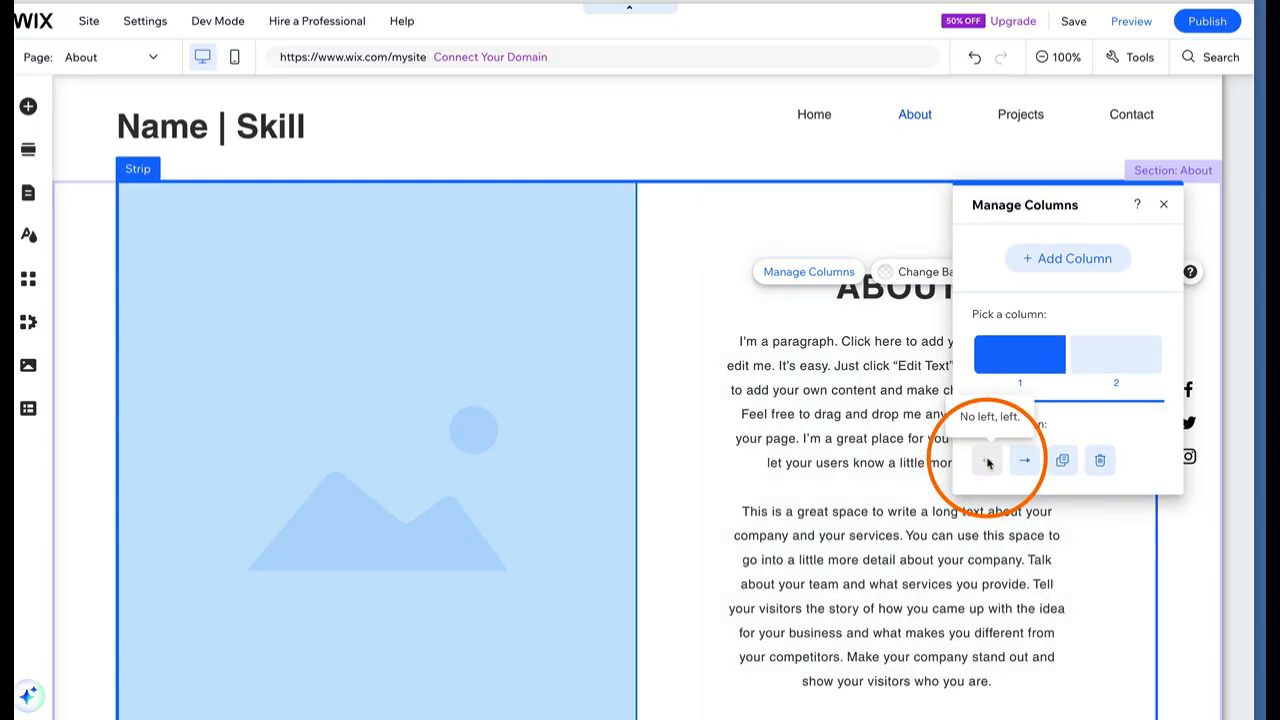
click(1024, 462)
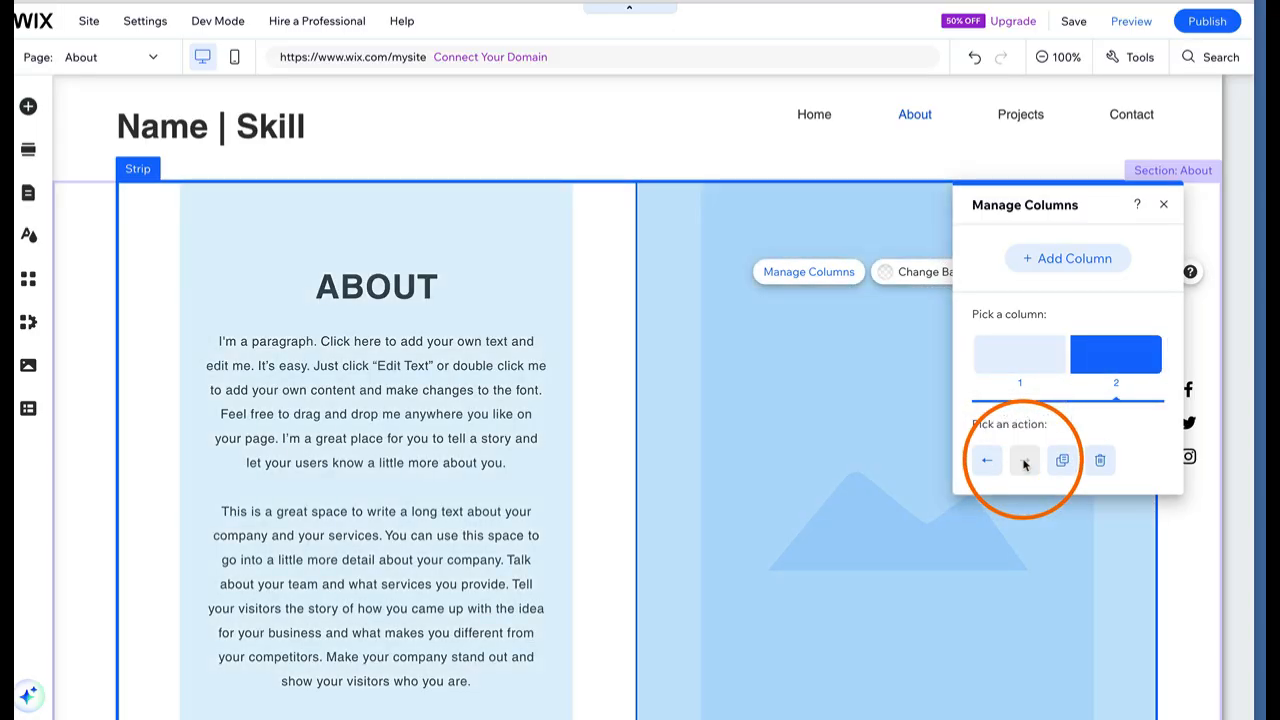
click(1165, 206)
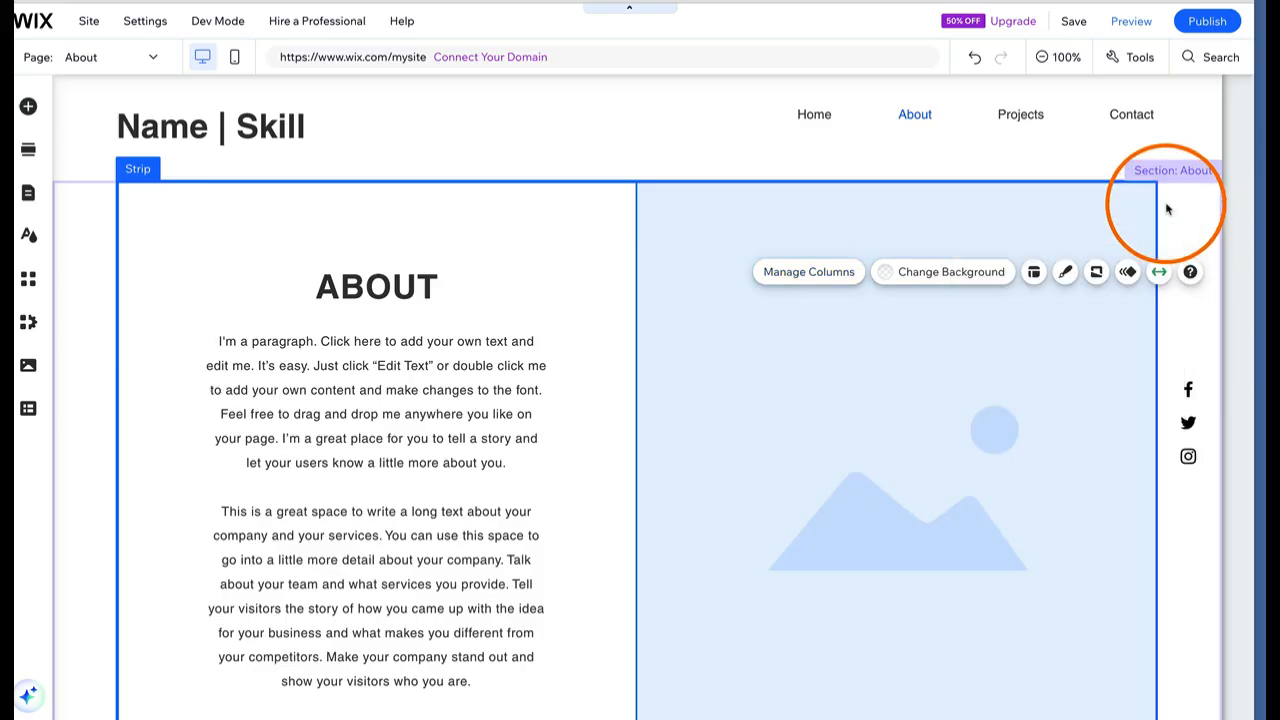
scroll(463, 364, down, 1)
double_click(464, 320)
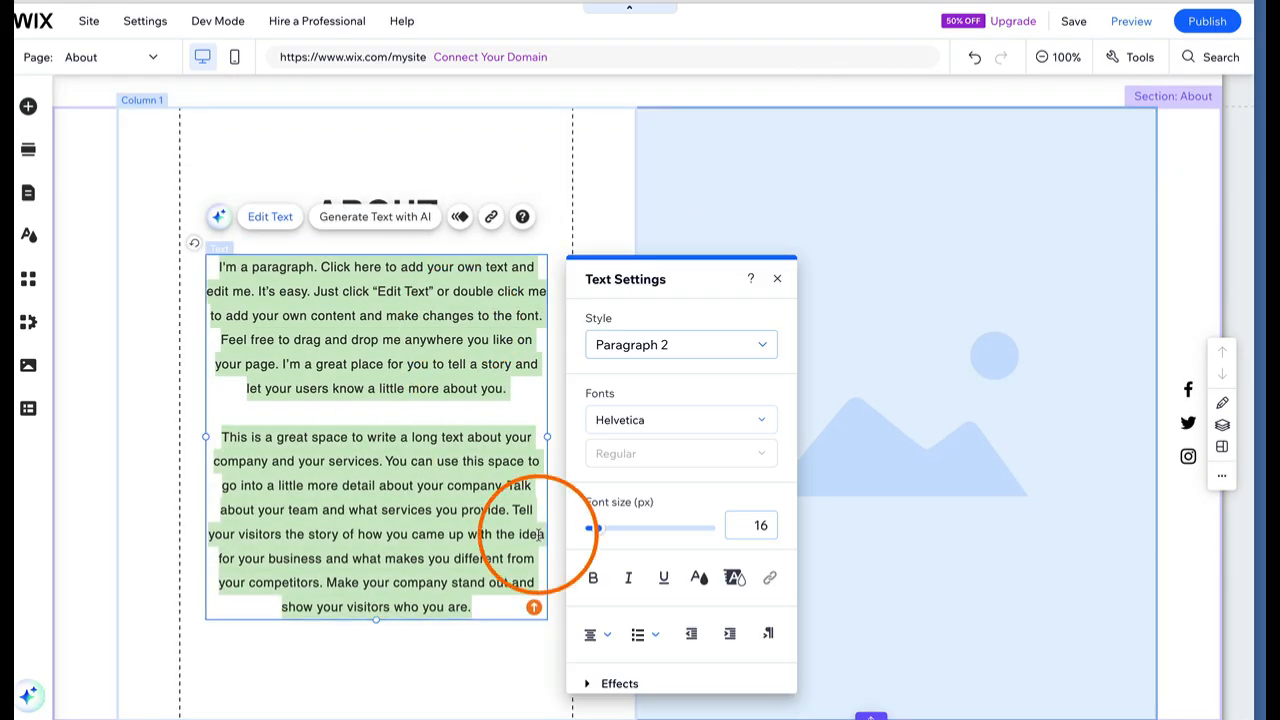
Left-align the About paragraph text
click(603, 637)
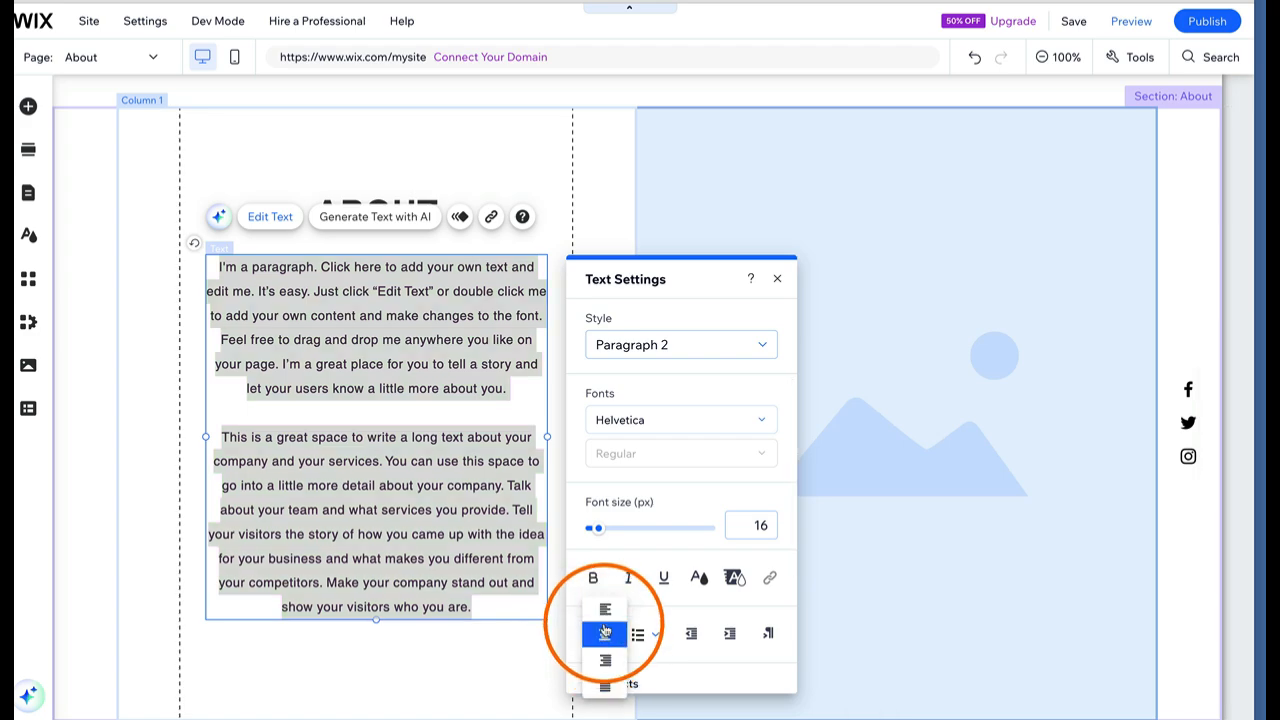
click(605, 612)
click(574, 186)
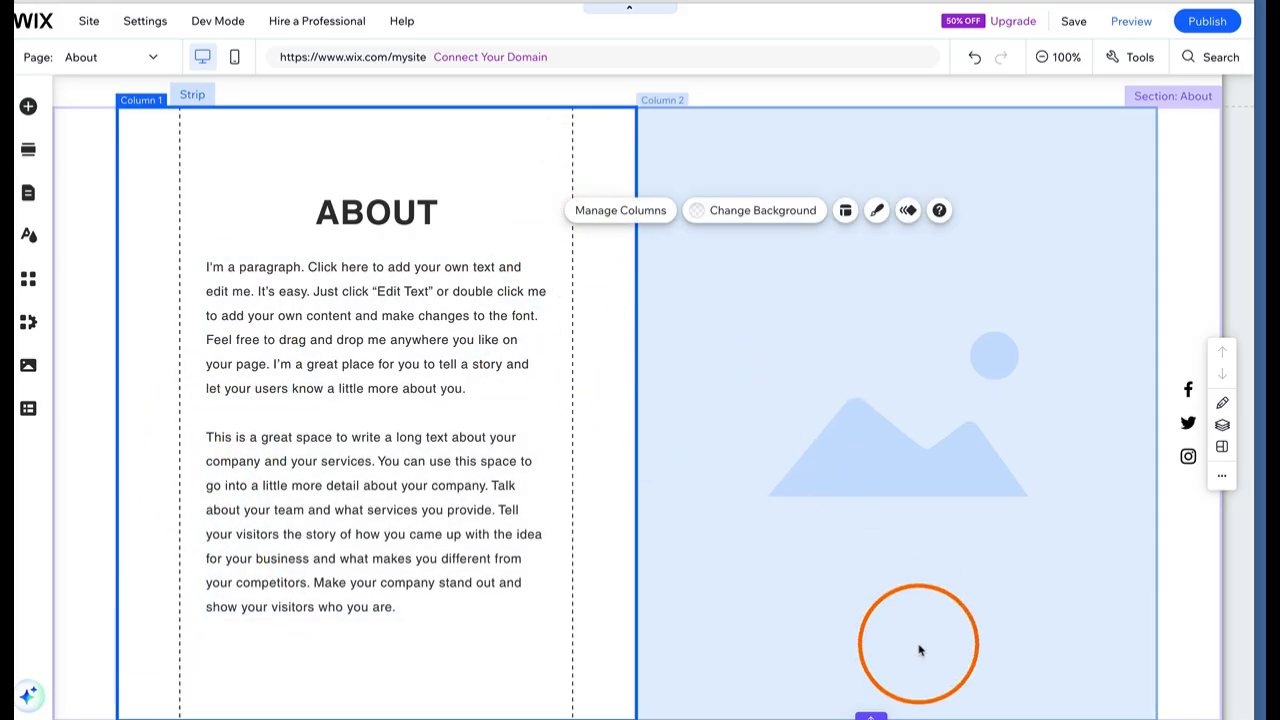
Move the ABOUT title and its paragraph higher in the left text column
double_click(871, 716)
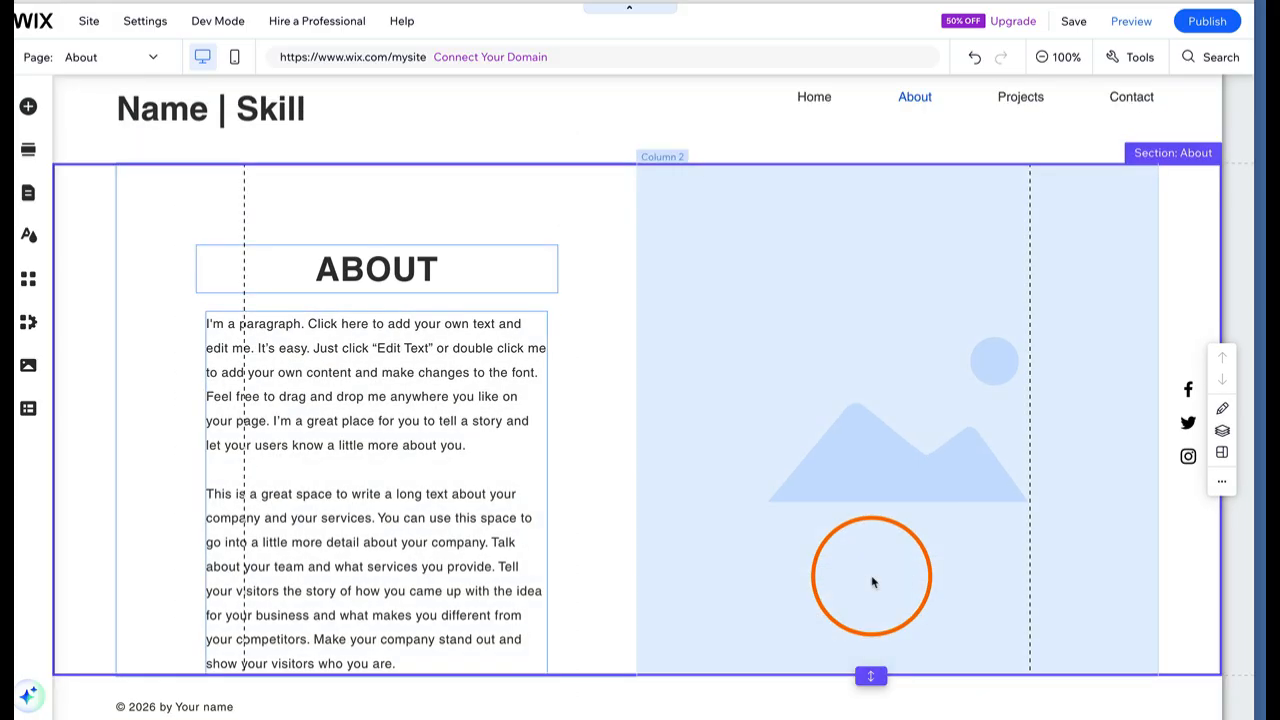
click(426, 250)
drag(426, 250, 426, 221)
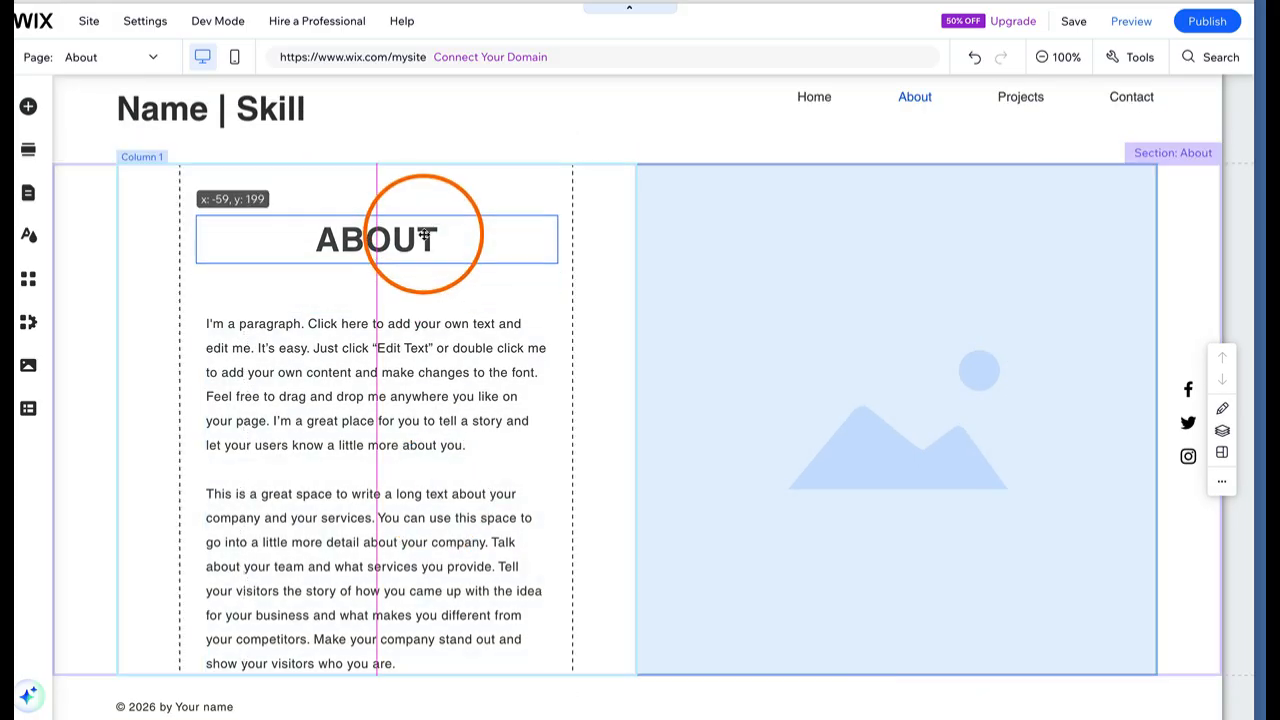
drag(425, 365, 423, 317)
click(694, 240)
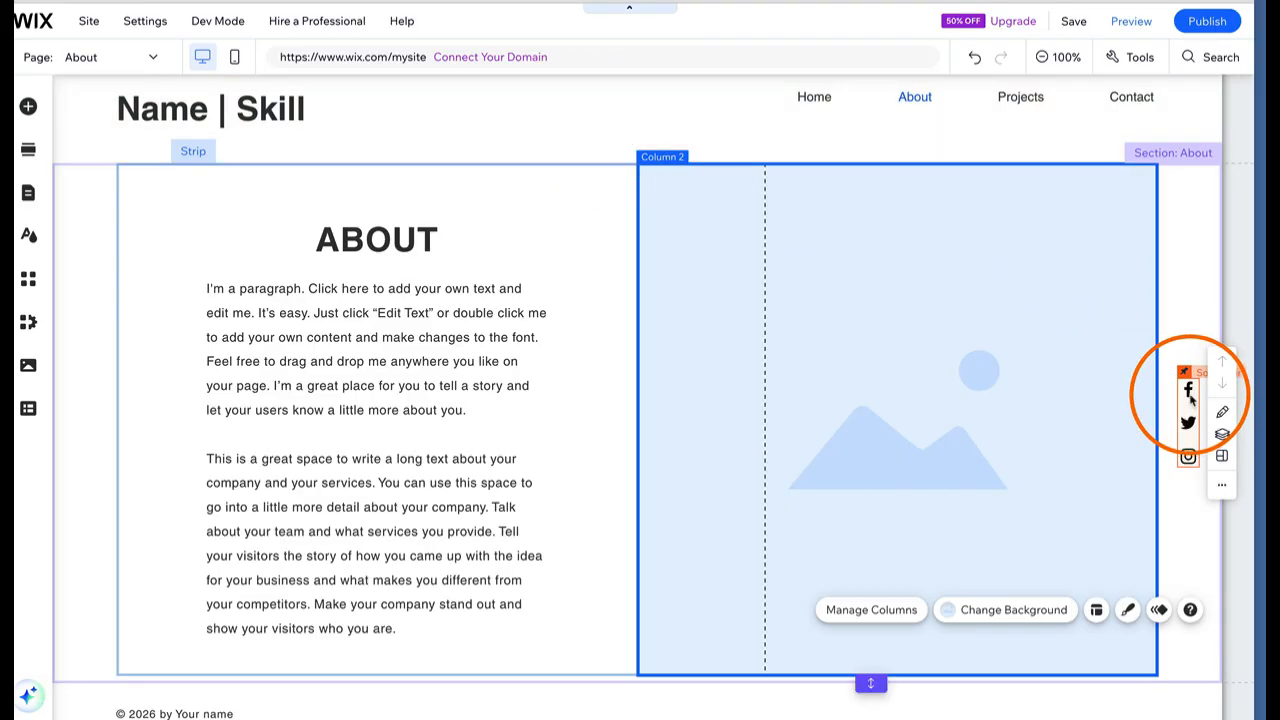
click(1190, 396)
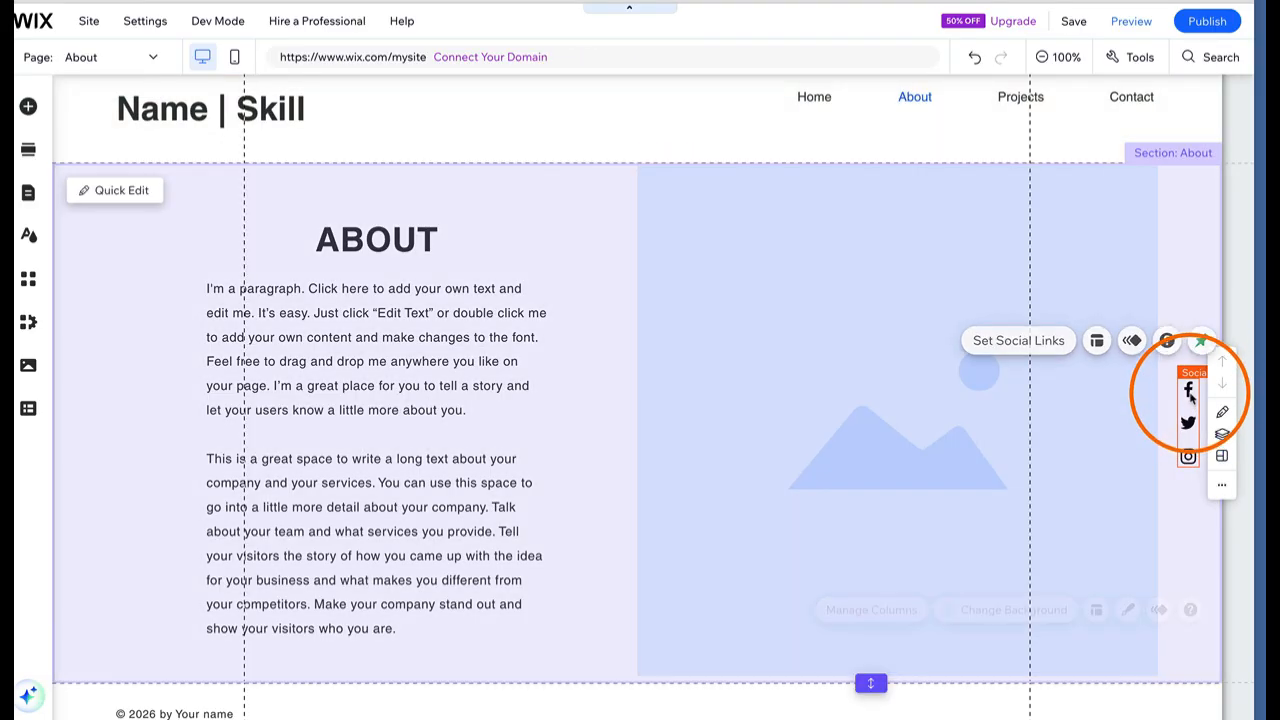
Replace the Twitter icon in the social bar with the red YouTube icon
click(1189, 391)
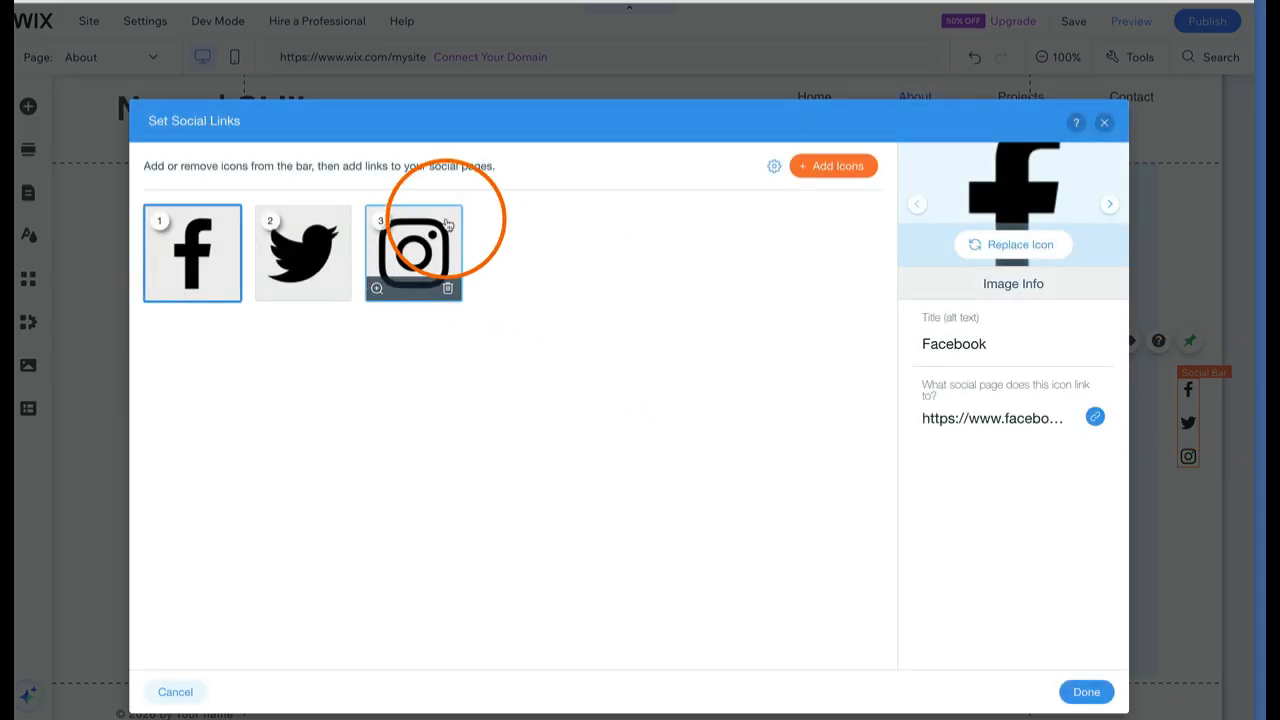
click(336, 289)
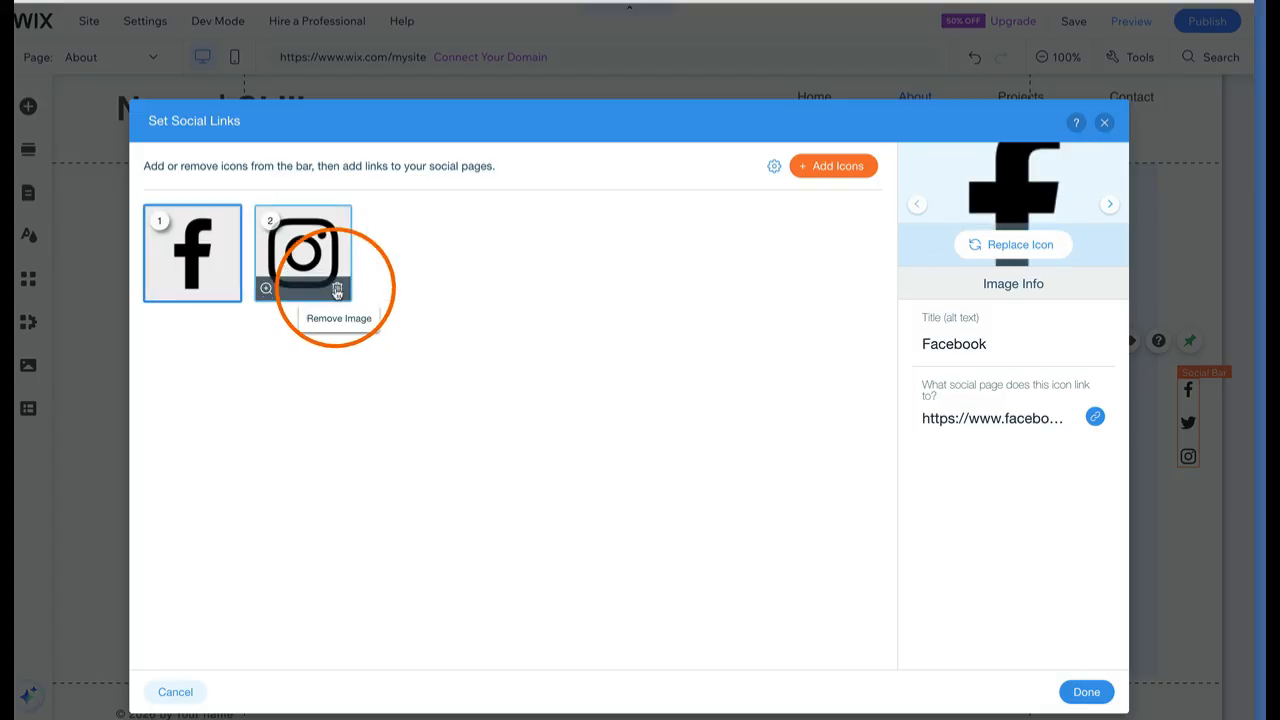
click(857, 166)
click(395, 116)
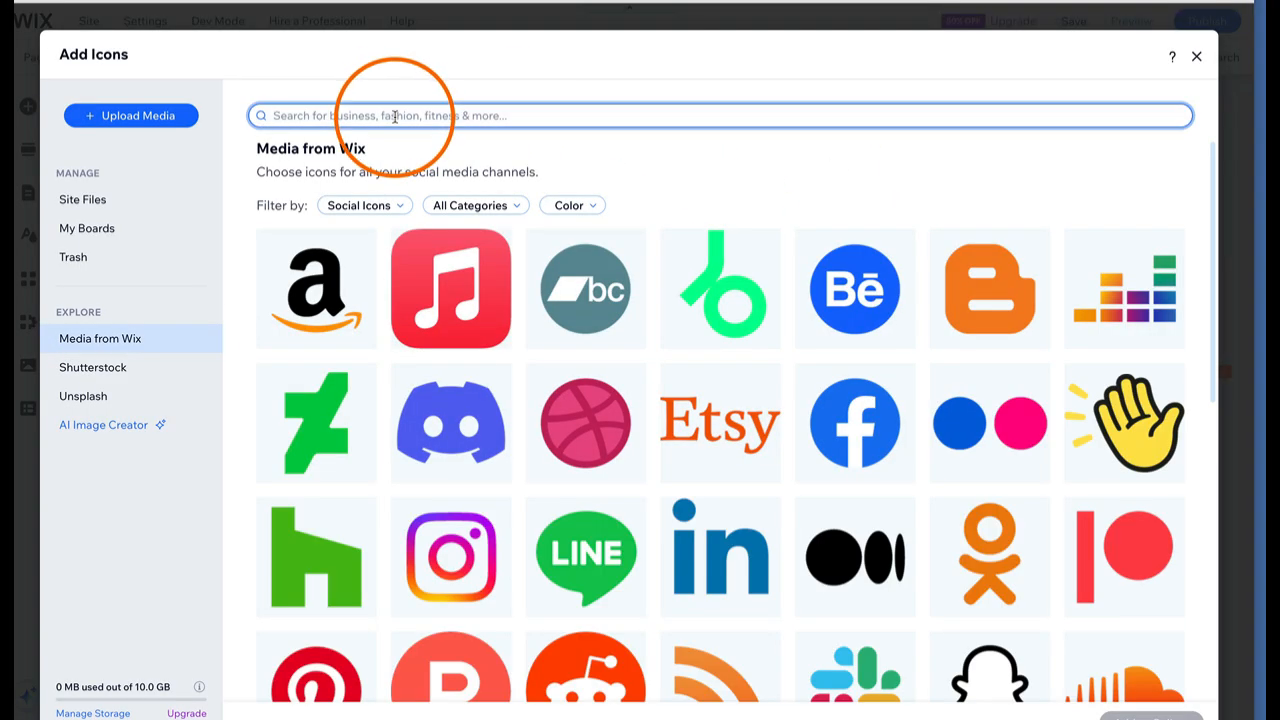
text(YouT)
text(ube)
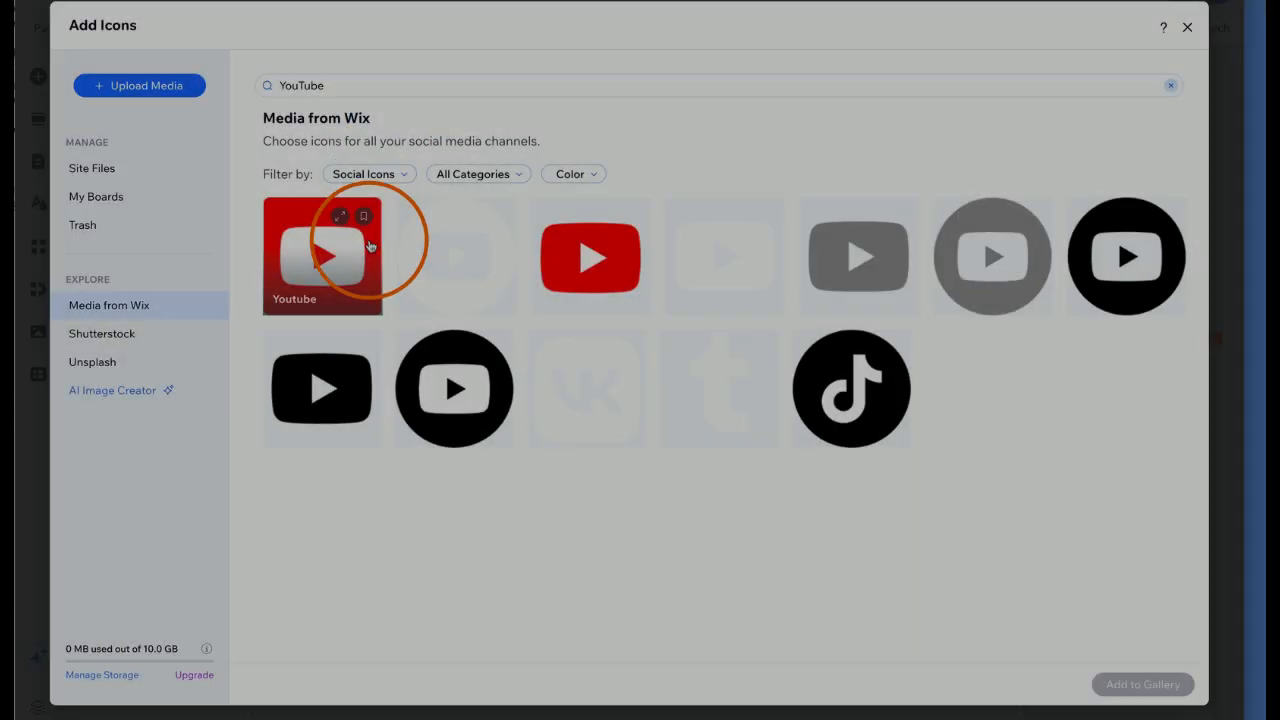
click(362, 275)
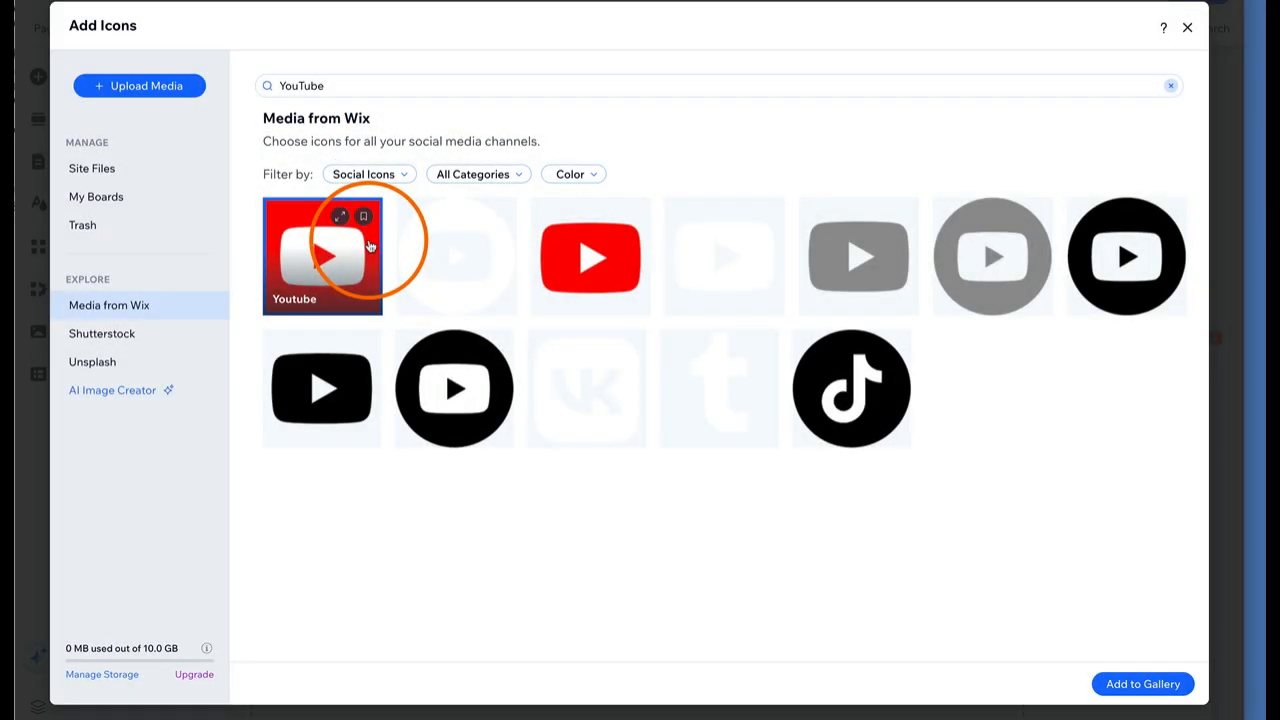
click(1140, 684)
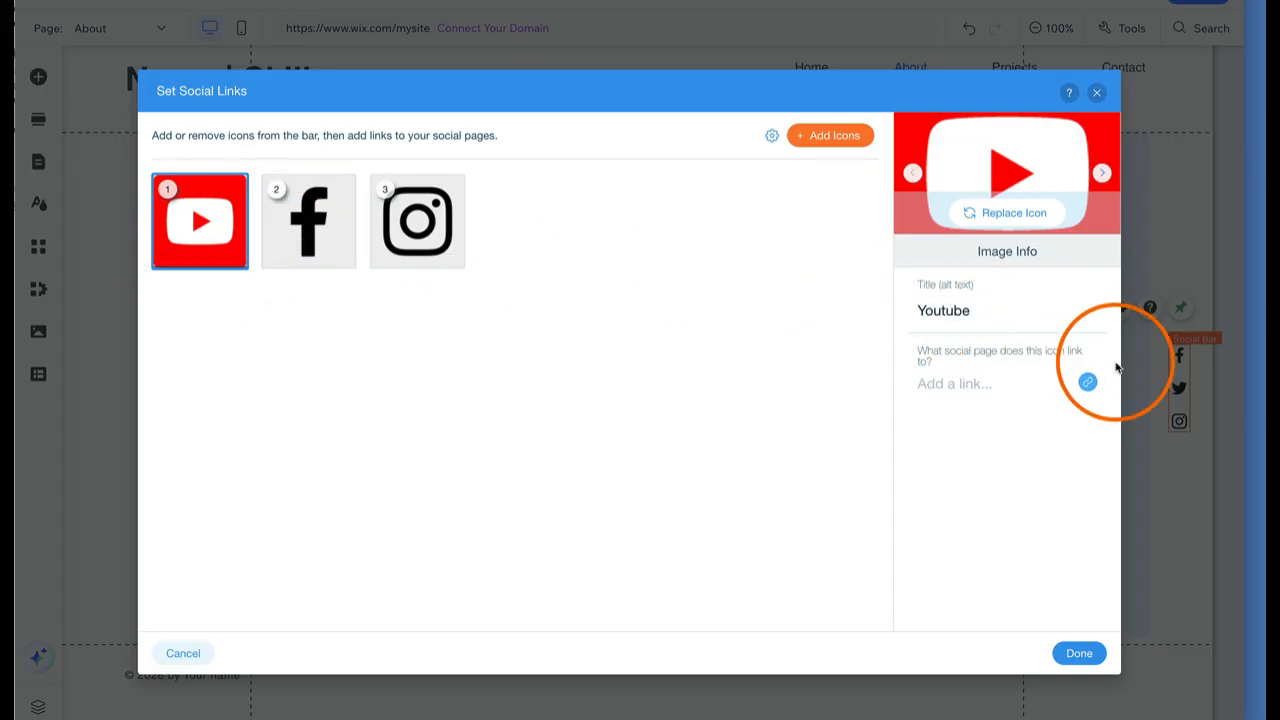
Dismiss the YouTube link destination choice without linking and confirm the social links
click(1087, 382)
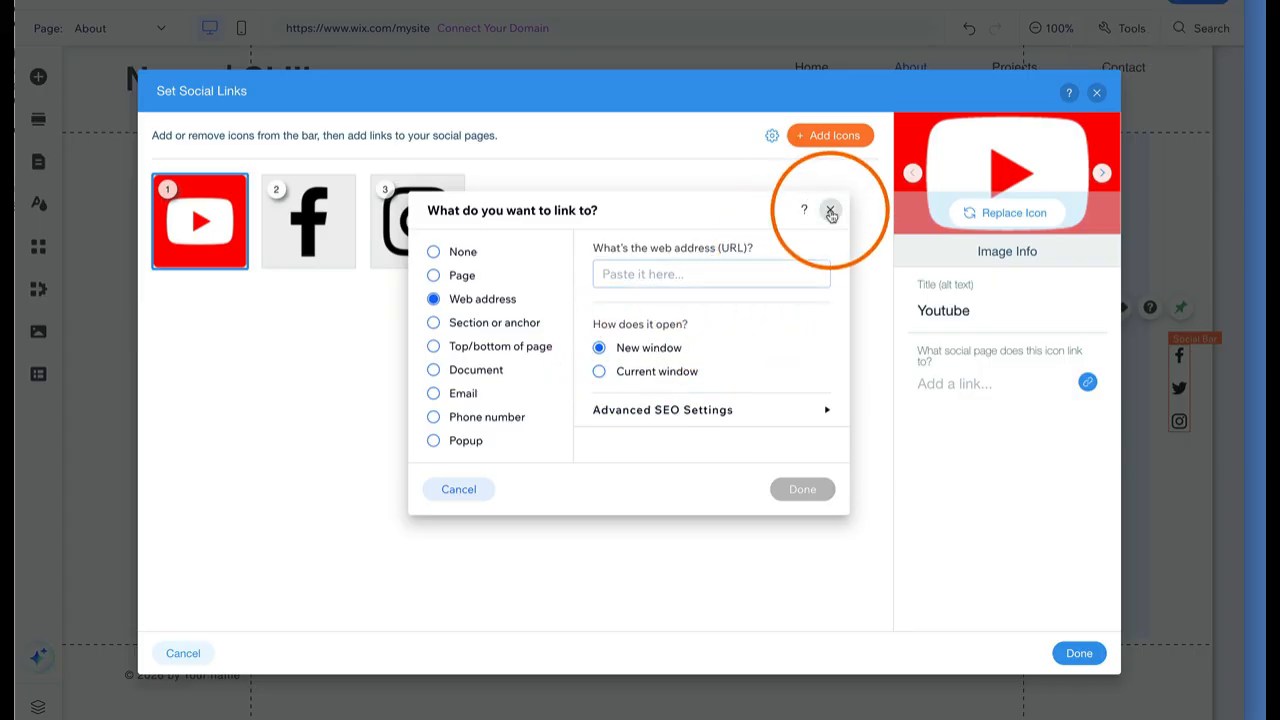
click(829, 210)
click(1075, 654)
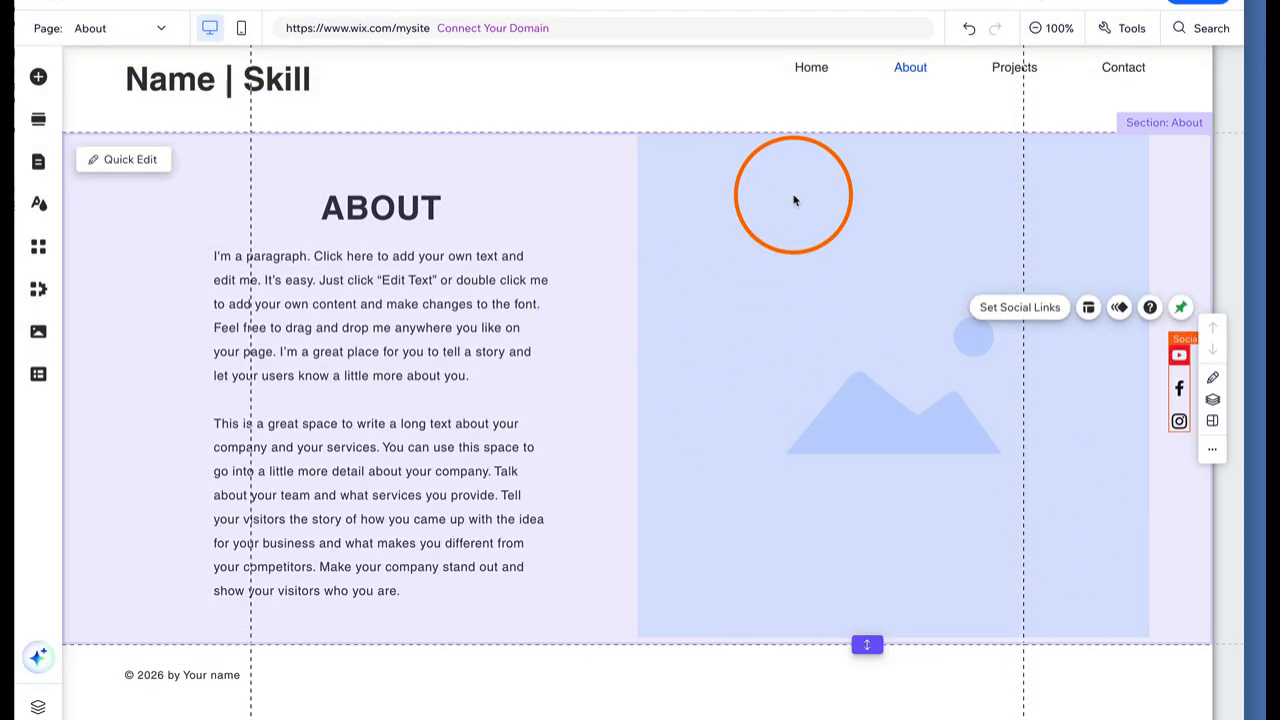
Switch to the Contact page from Pages & Menu
mouse_move(699, 143)
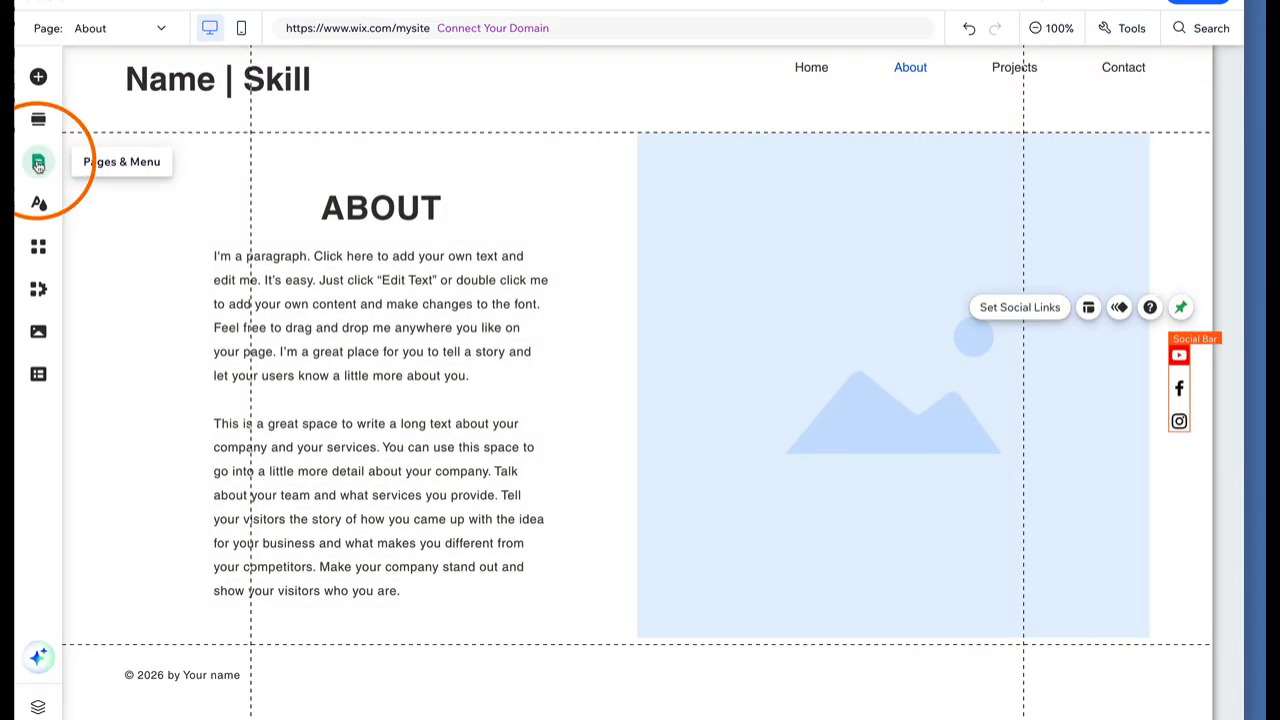
click(38, 163)
click(233, 262)
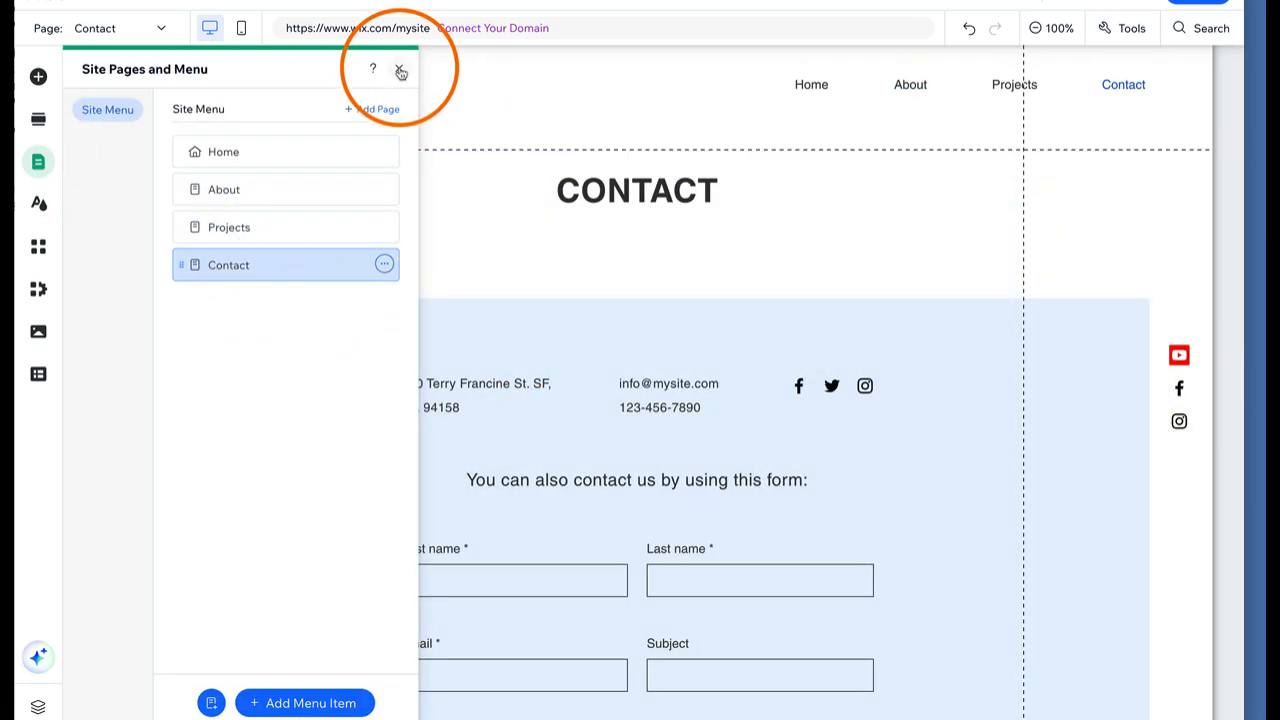
click(398, 68)
scroll(549, 373, down, 1)
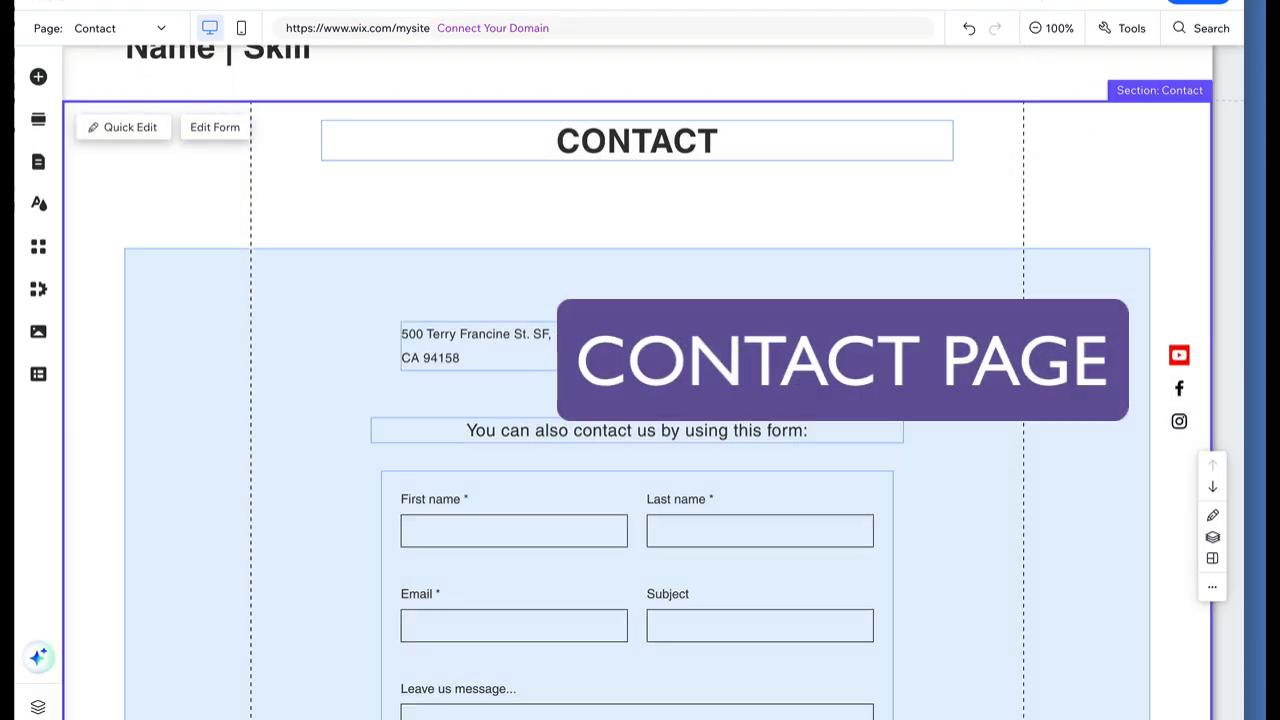
Delete the email/phone text block and the address text block
click(670, 358)
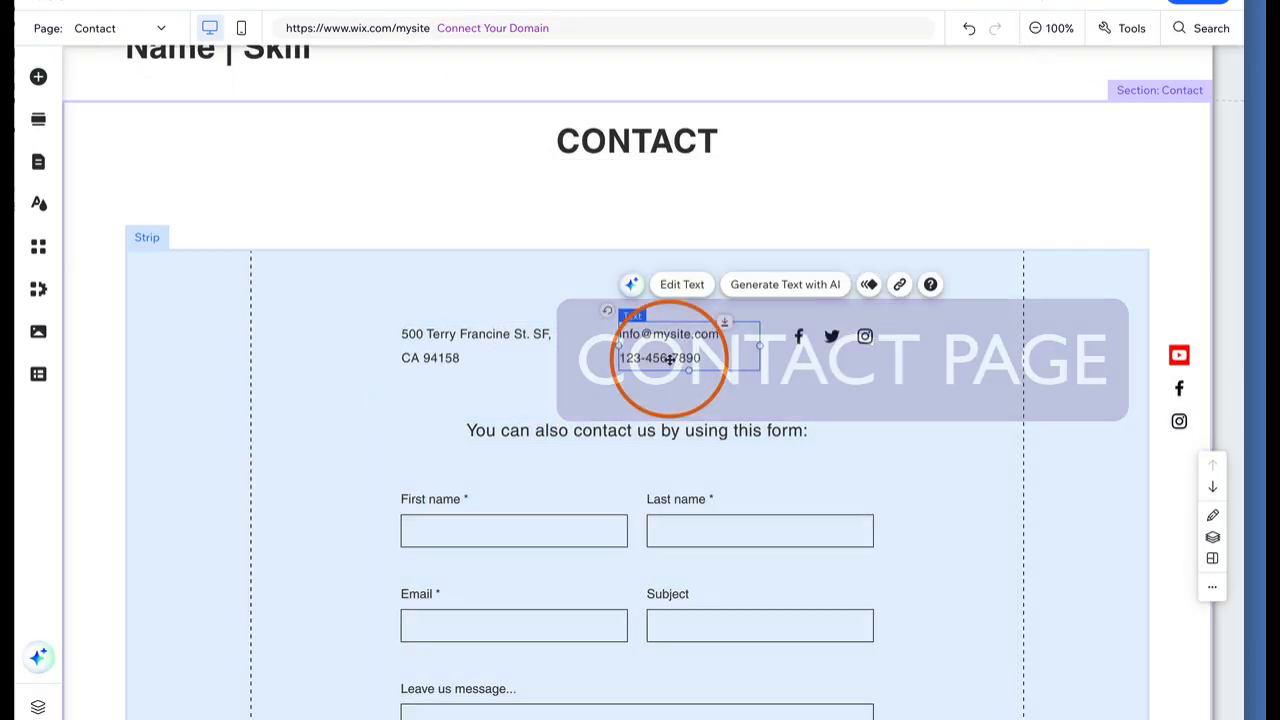
key(Delete)
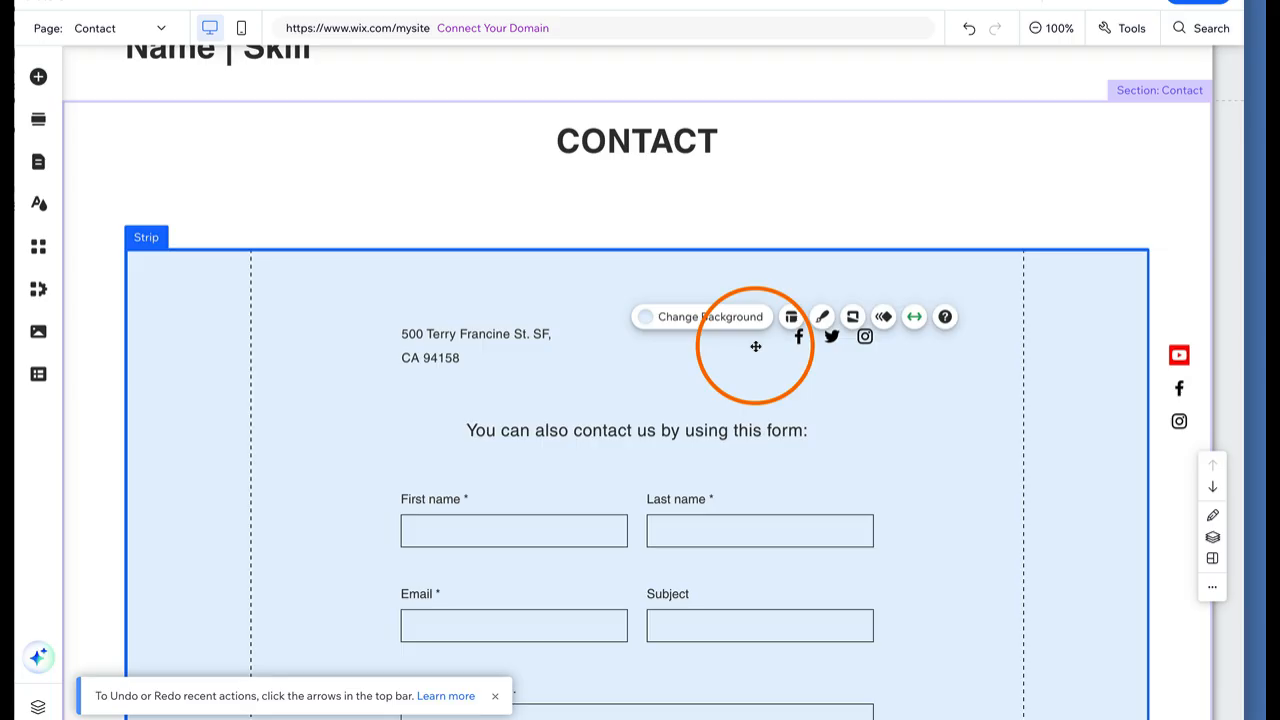
click(533, 228)
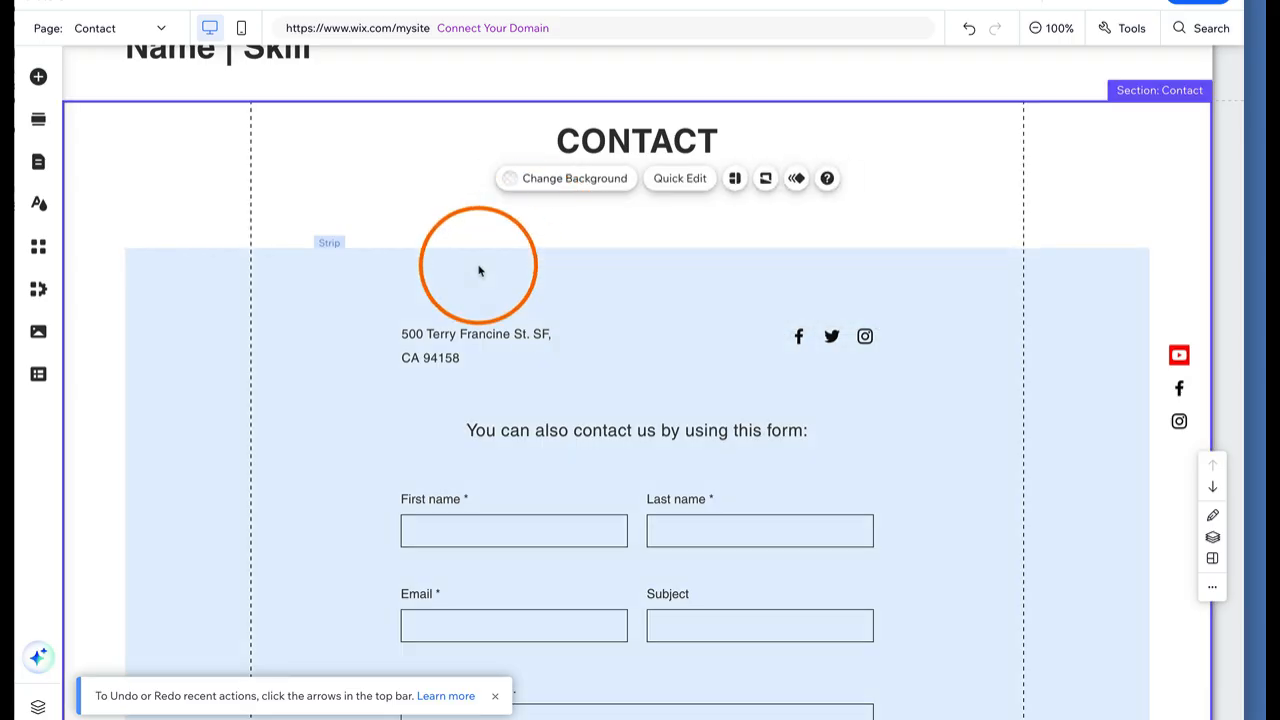
click(435, 343)
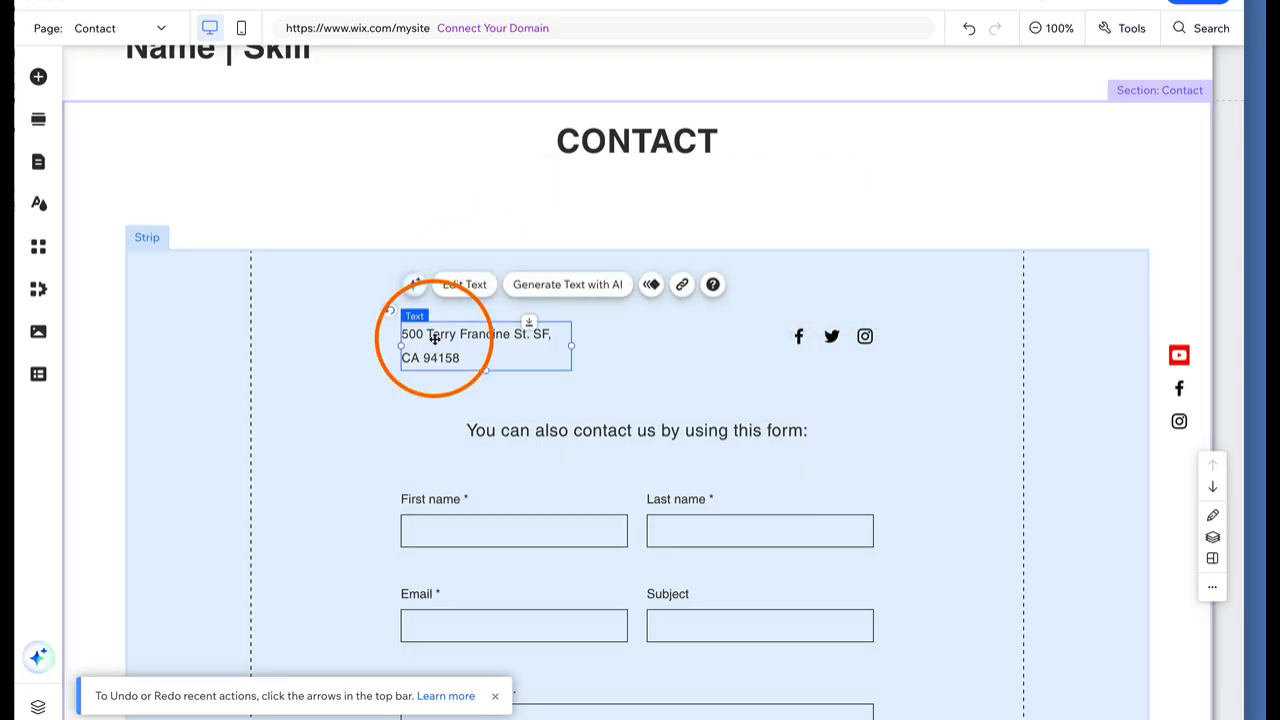
key(Delete)
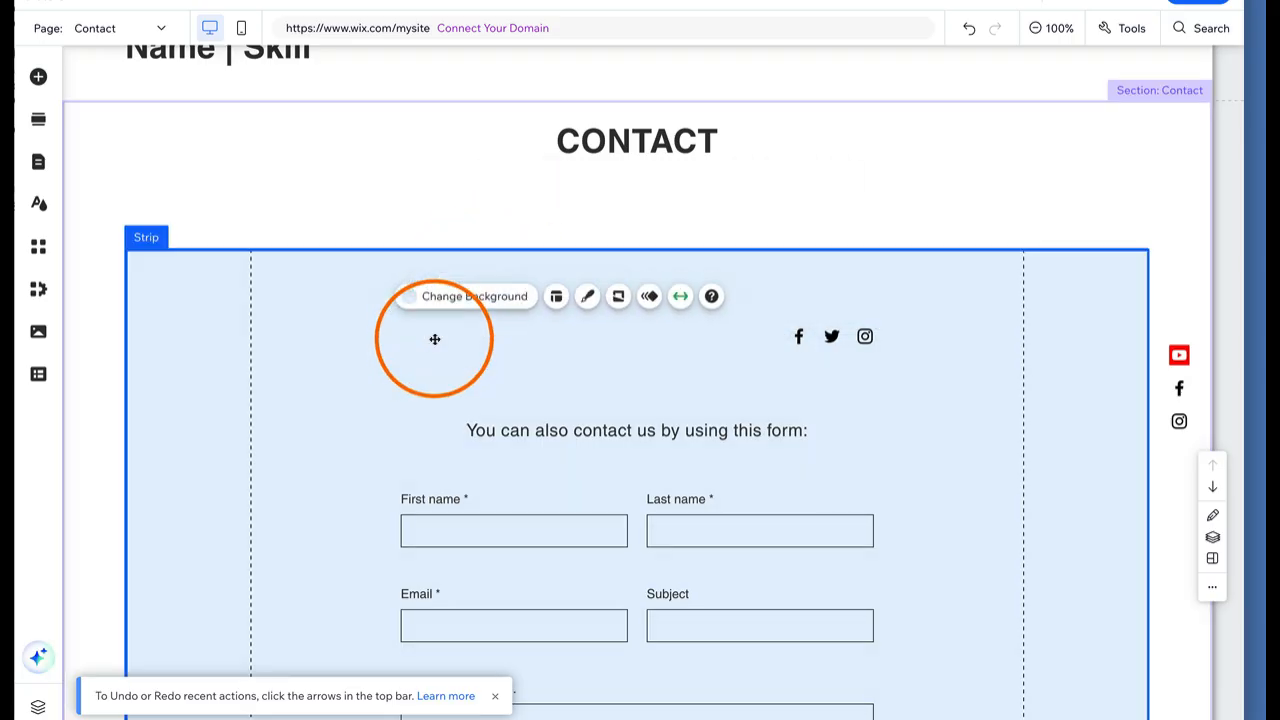
Extend the contact strip's top edge up toward the CONTACT heading
click(656, 376)
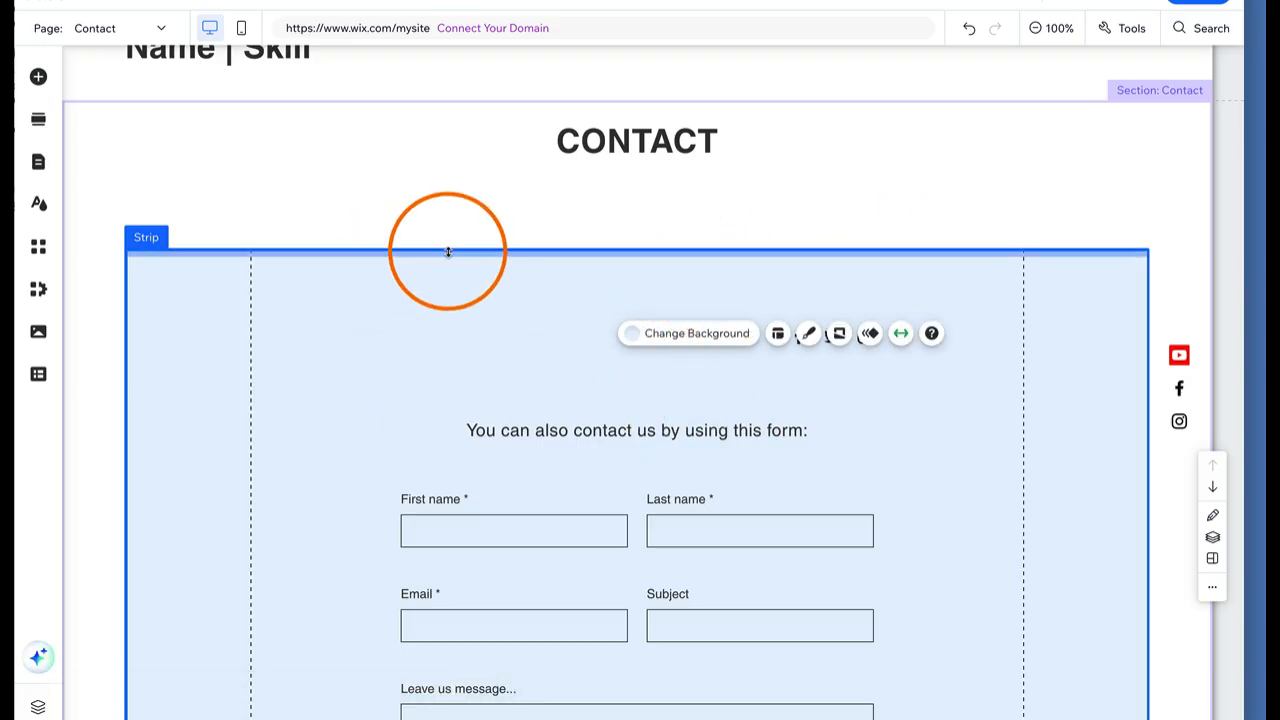
drag(448, 251, 443, 191)
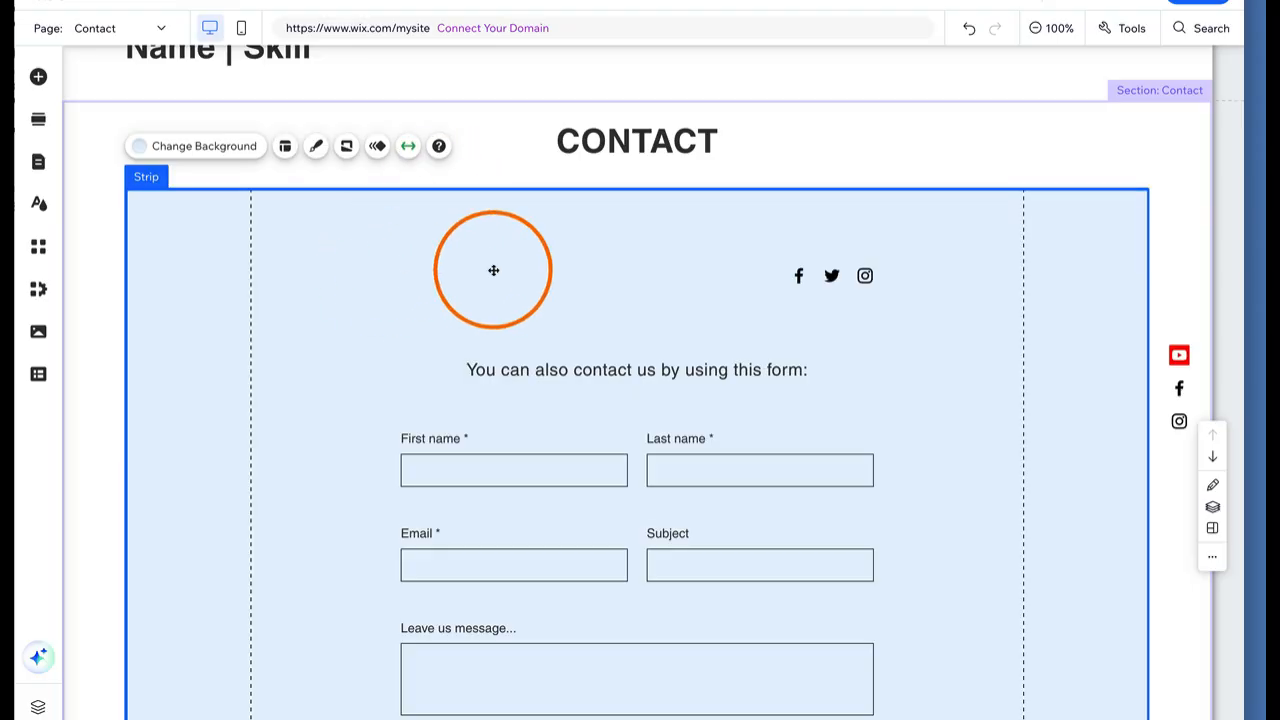
scroll(716, 404, down, 4)
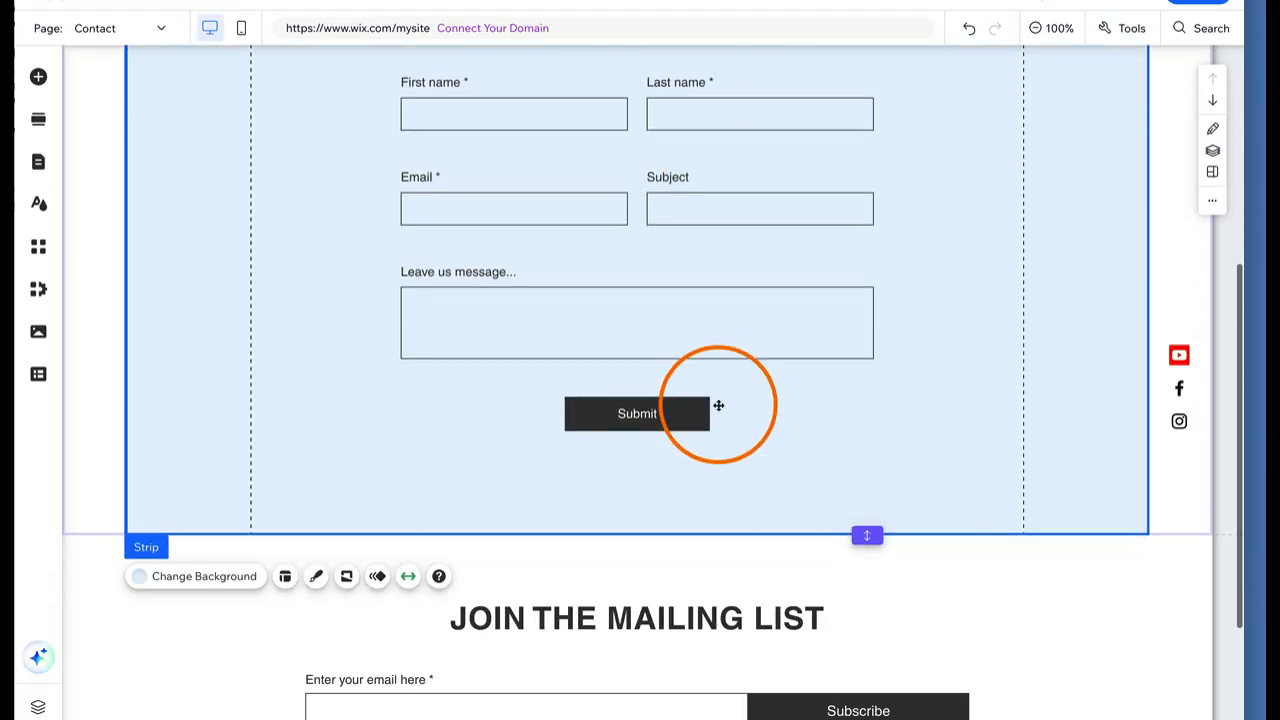
scroll(717, 404, up, 2)
scroll(686, 357, down, 3)
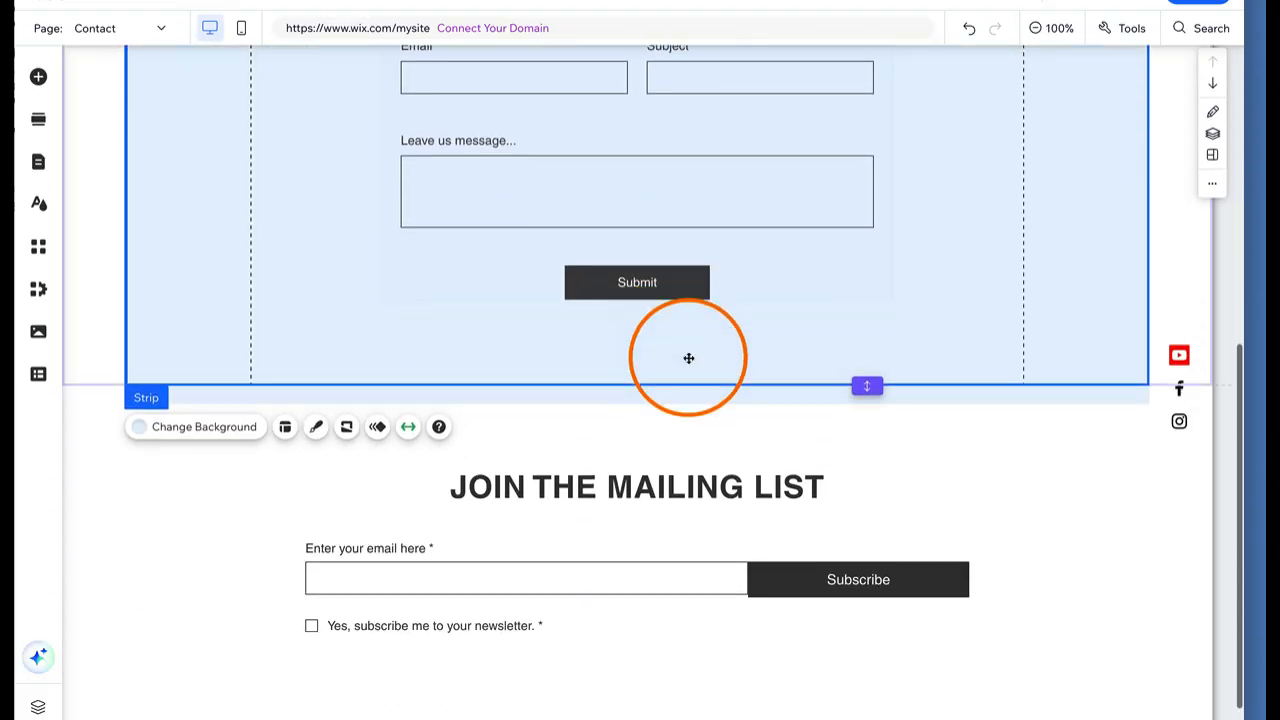
scroll(688, 358, down, 1)
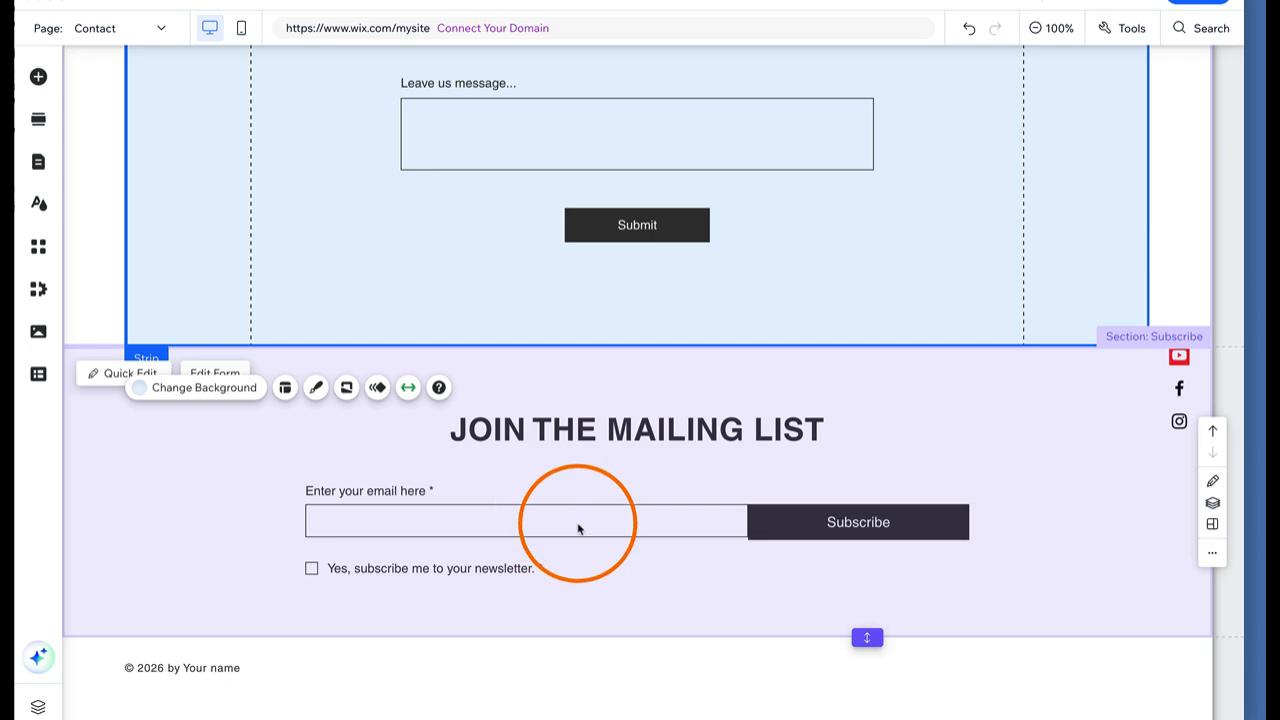
scroll(578, 528, up, 10)
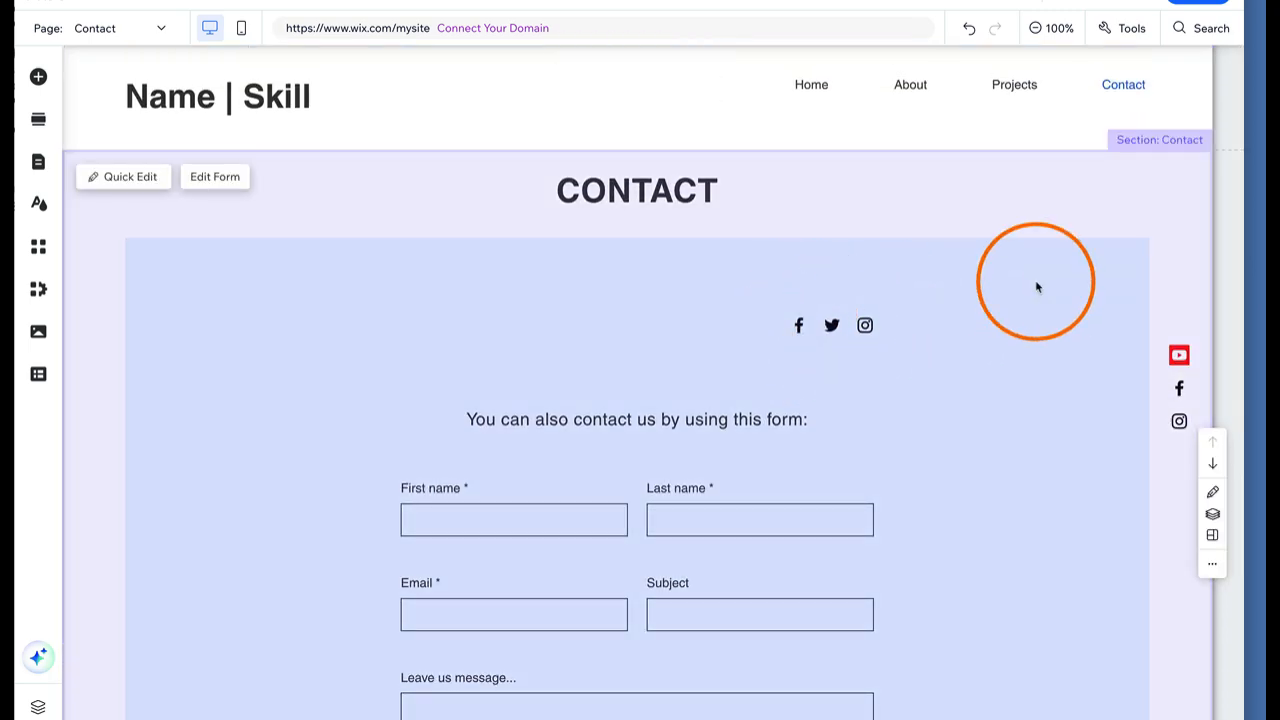
click(799, 326)
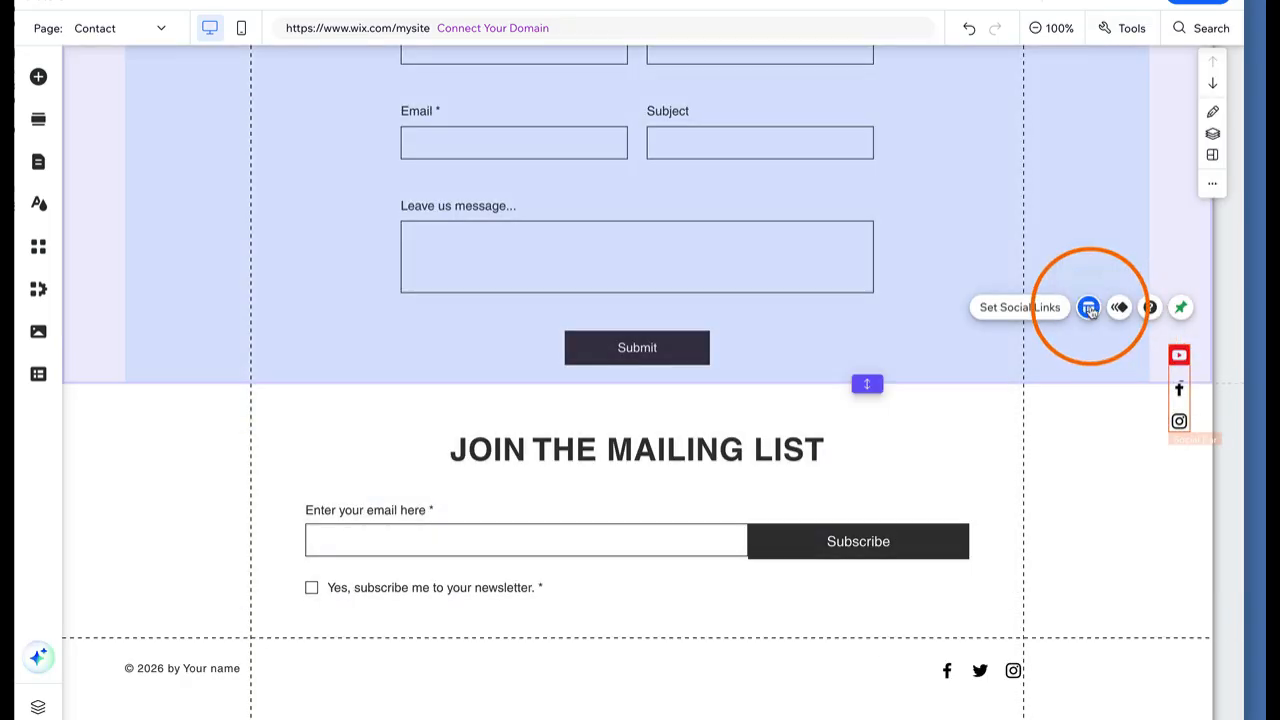
Set the social bar's layout to Horizontal
click(1089, 308)
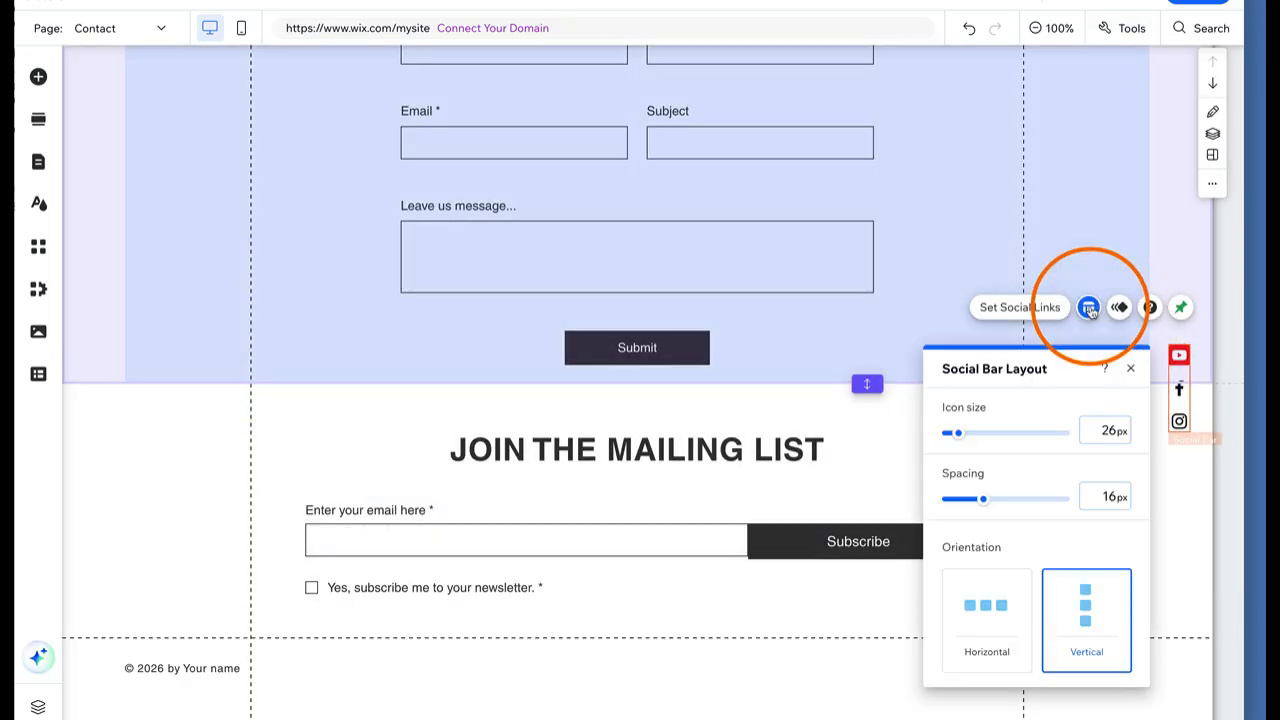
click(1024, 604)
click(1143, 259)
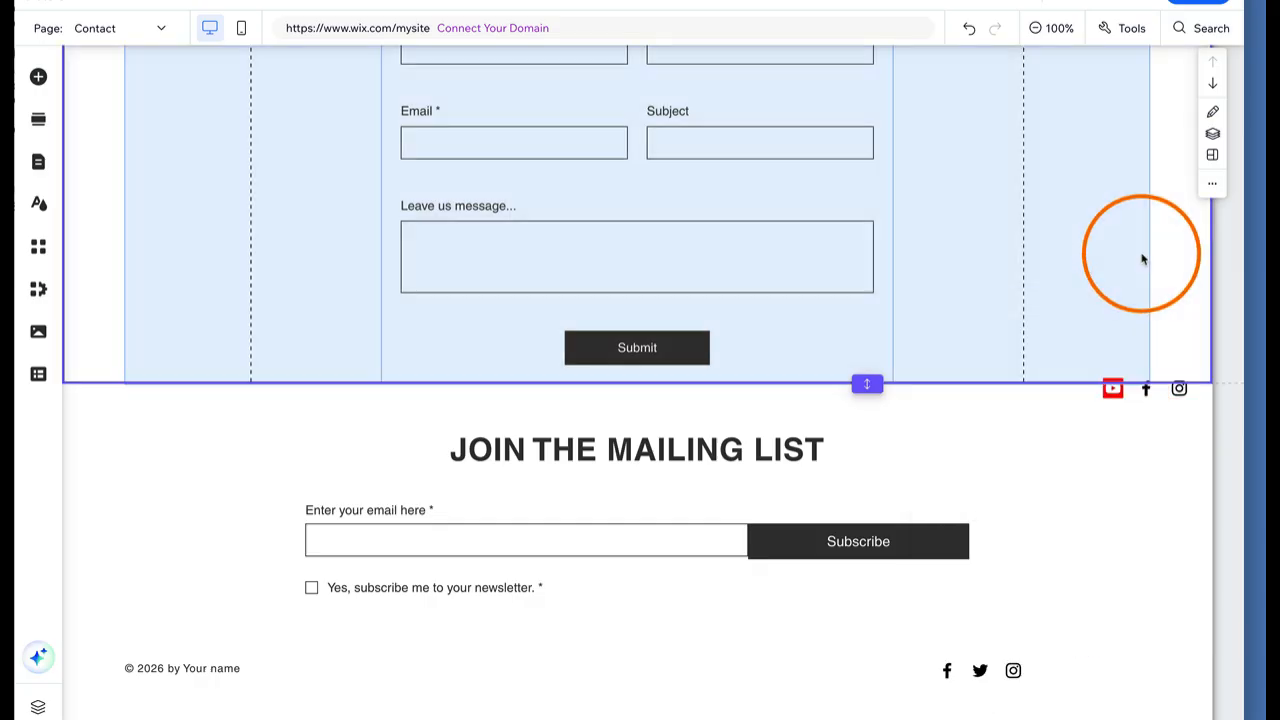
Unpin the social bar from the screen and drag it down into the footer
click(1138, 388)
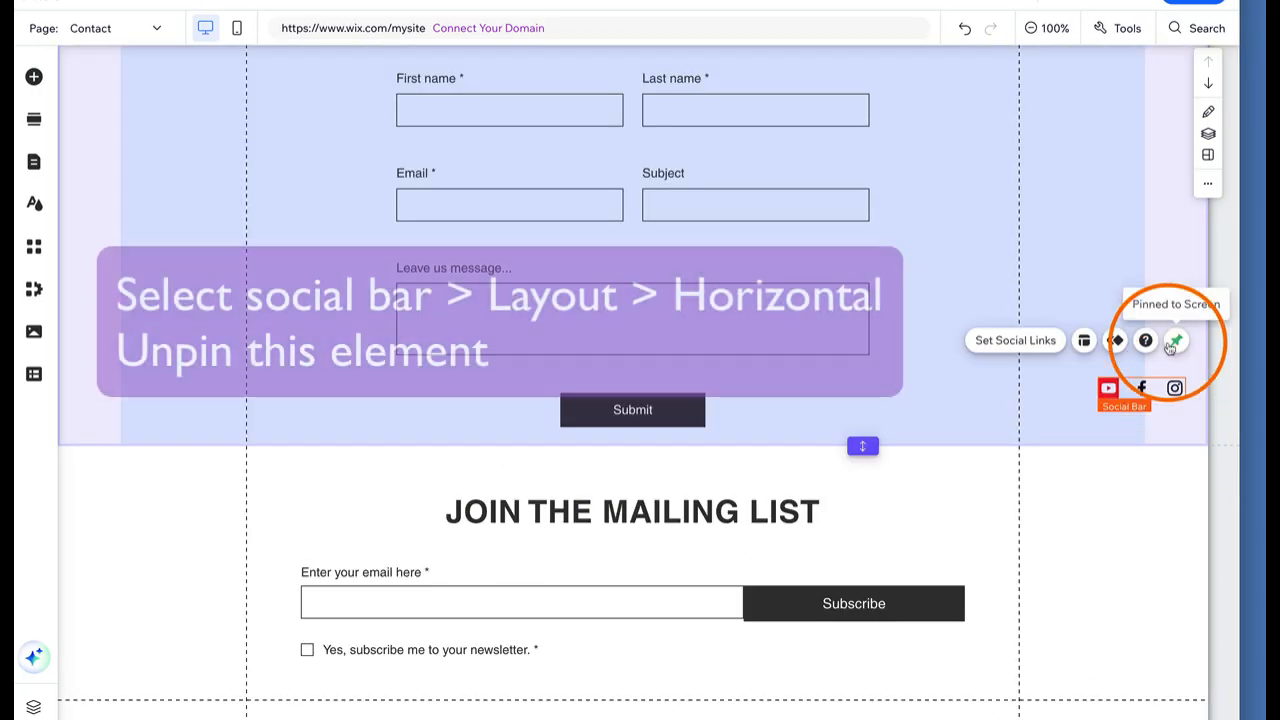
click(1172, 342)
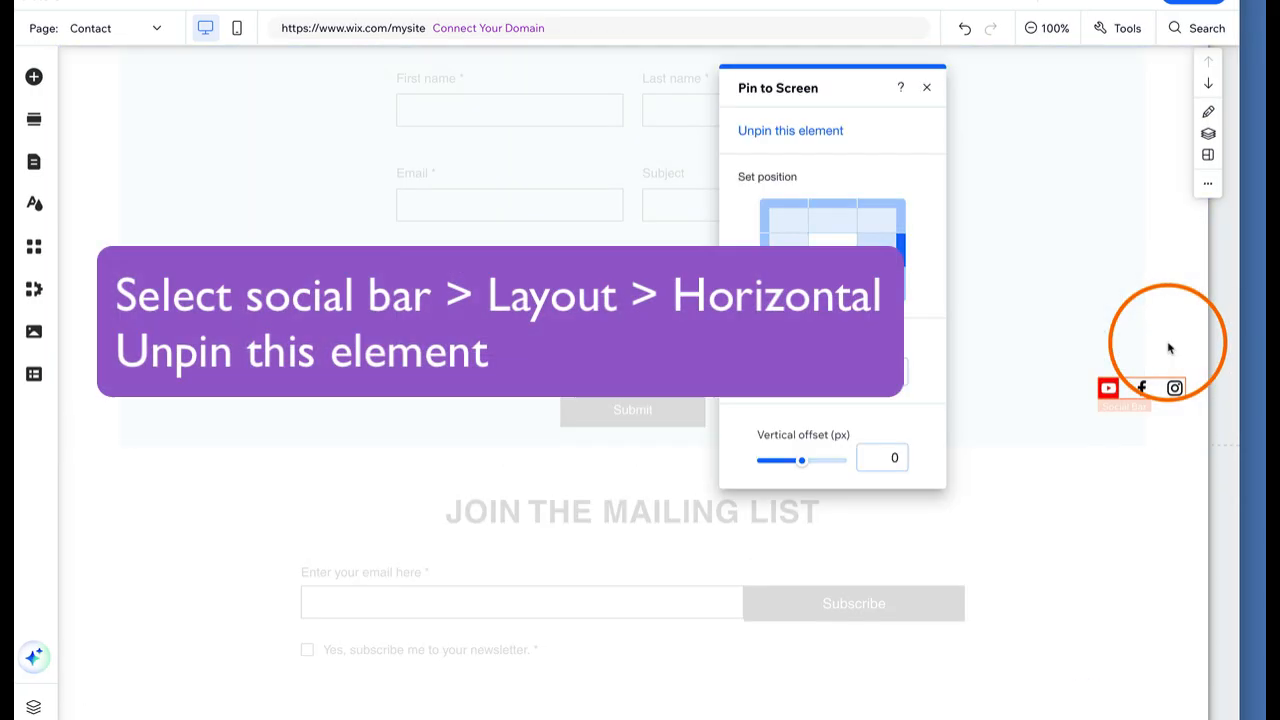
click(835, 129)
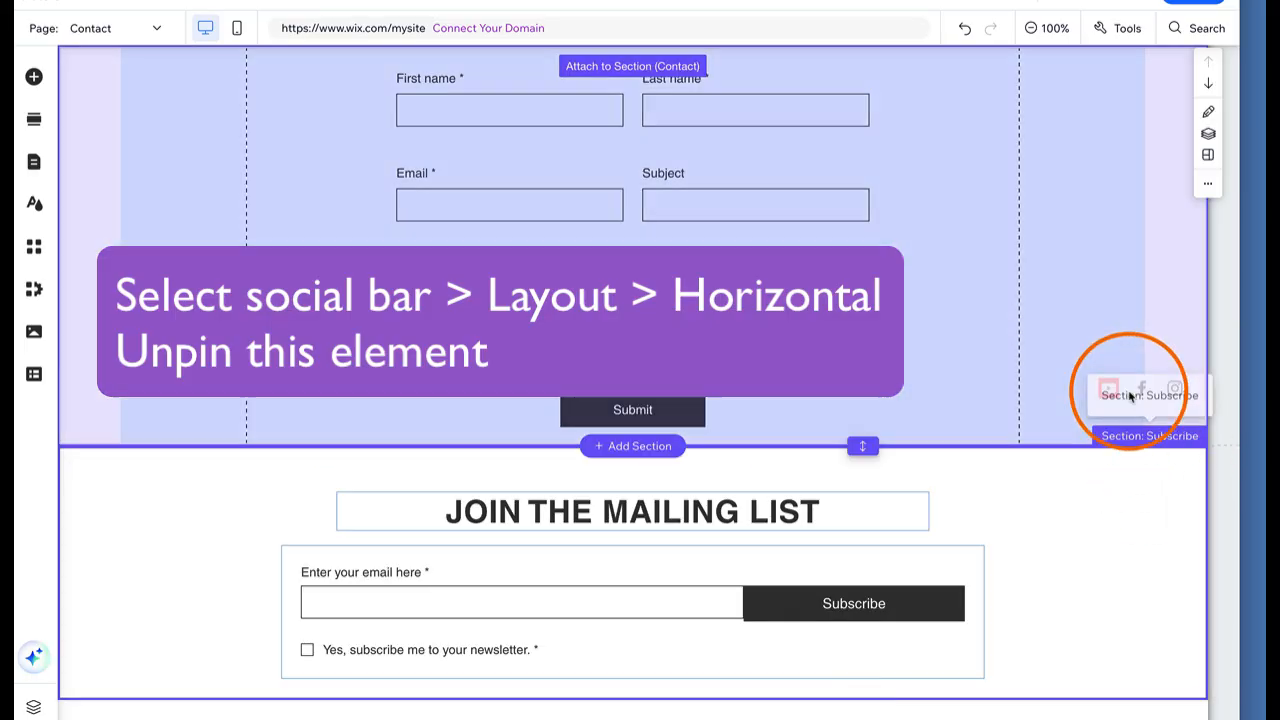
drag(1129, 394, 898, 661)
scroll(898, 661, down, 1)
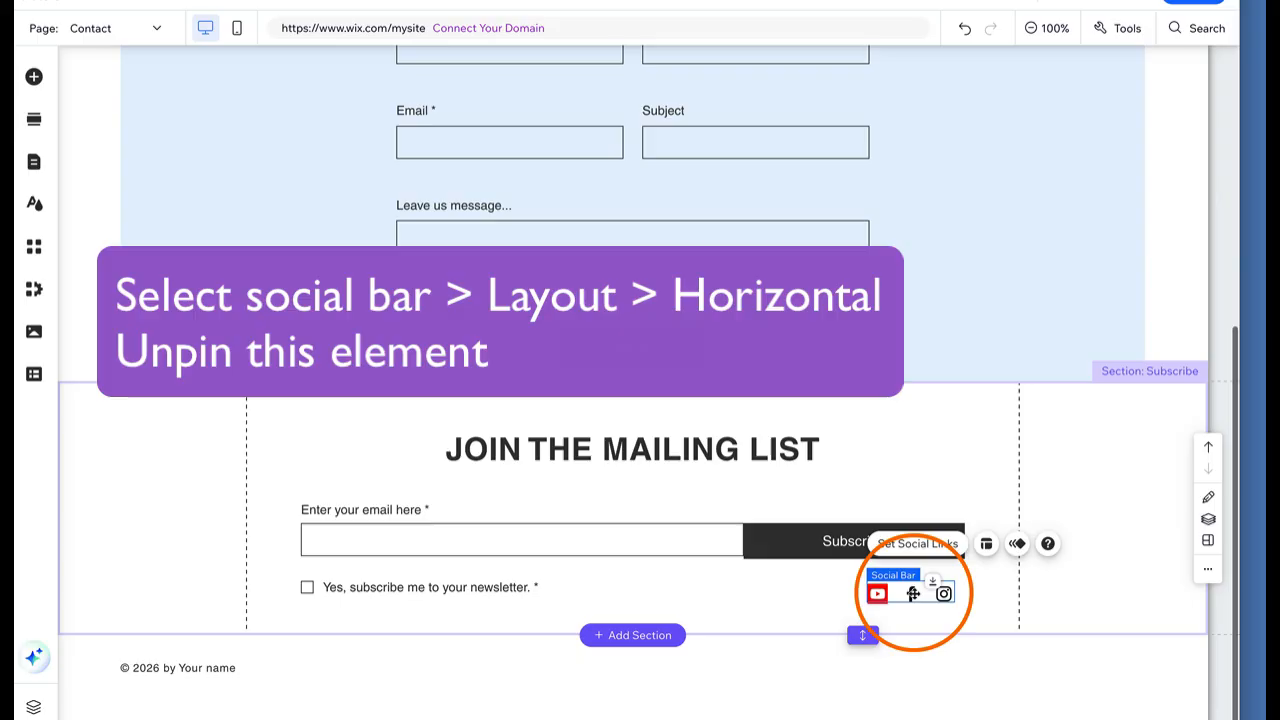
drag(910, 597, 918, 668)
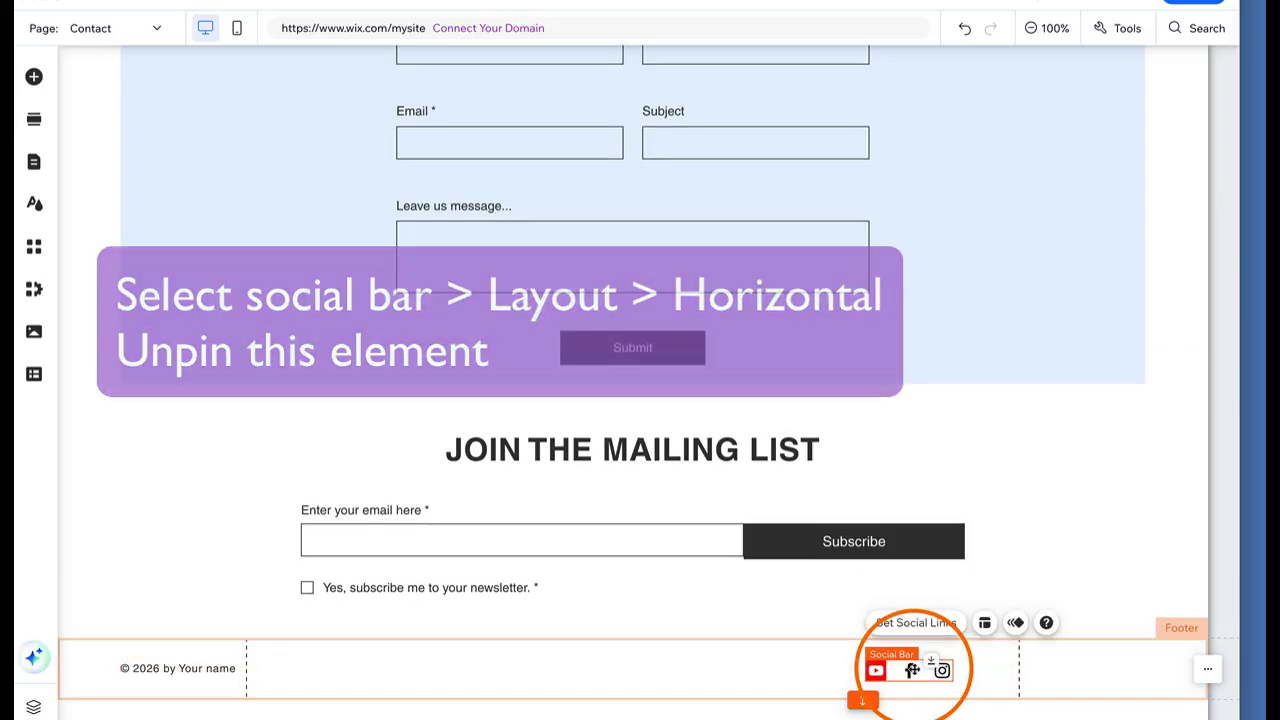
scroll(885, 299, up, 5)
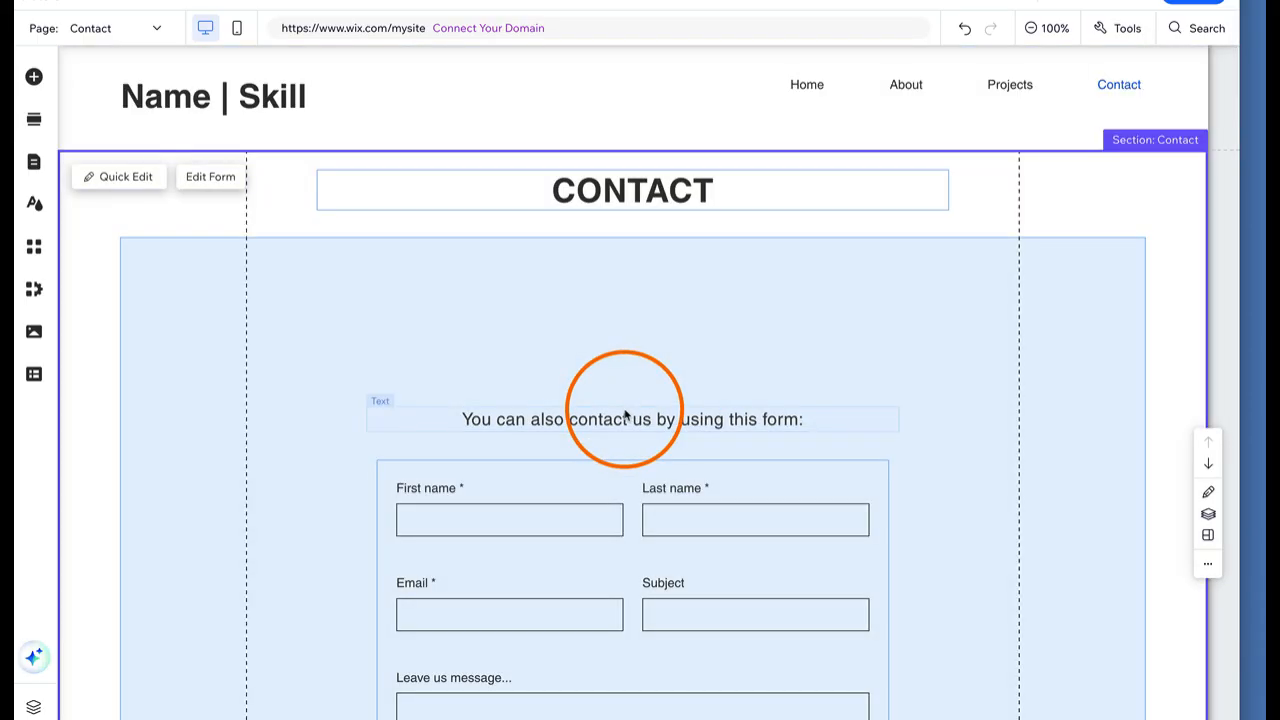
Move the form's intro sentence near the strip top and the contact form up beneath it
click(625, 415)
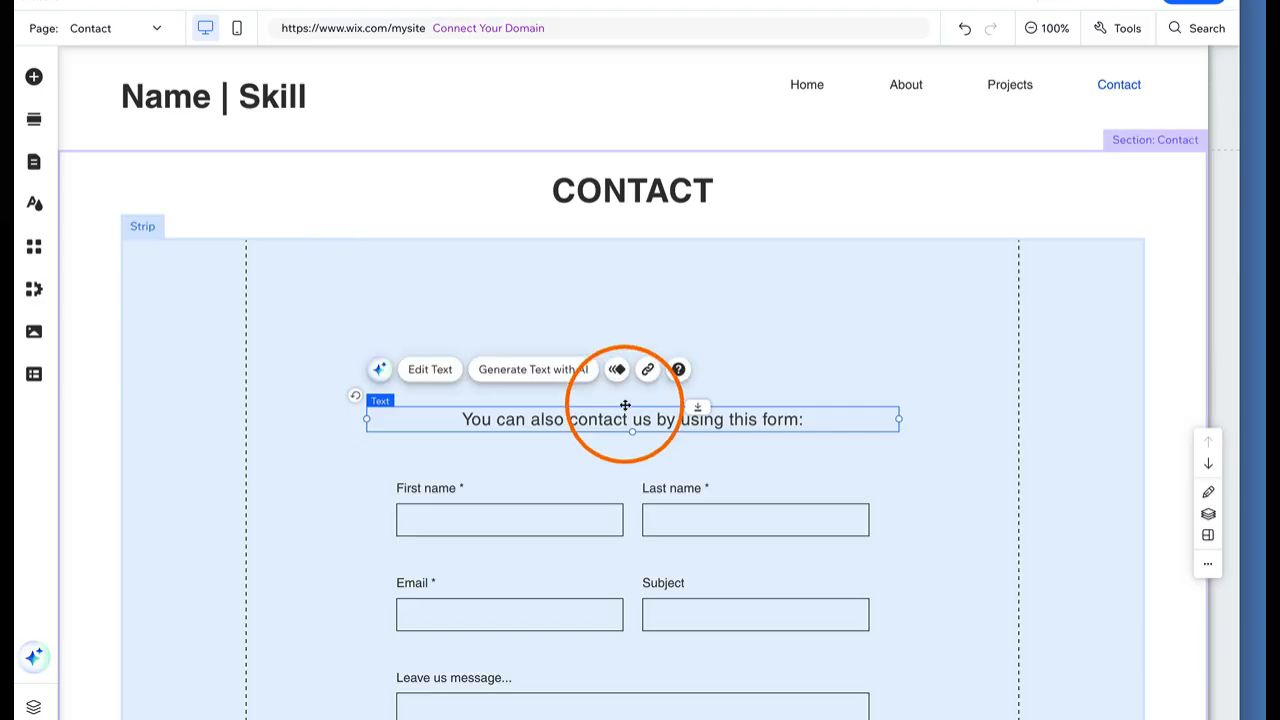
drag(623, 408, 629, 290)
click(603, 517)
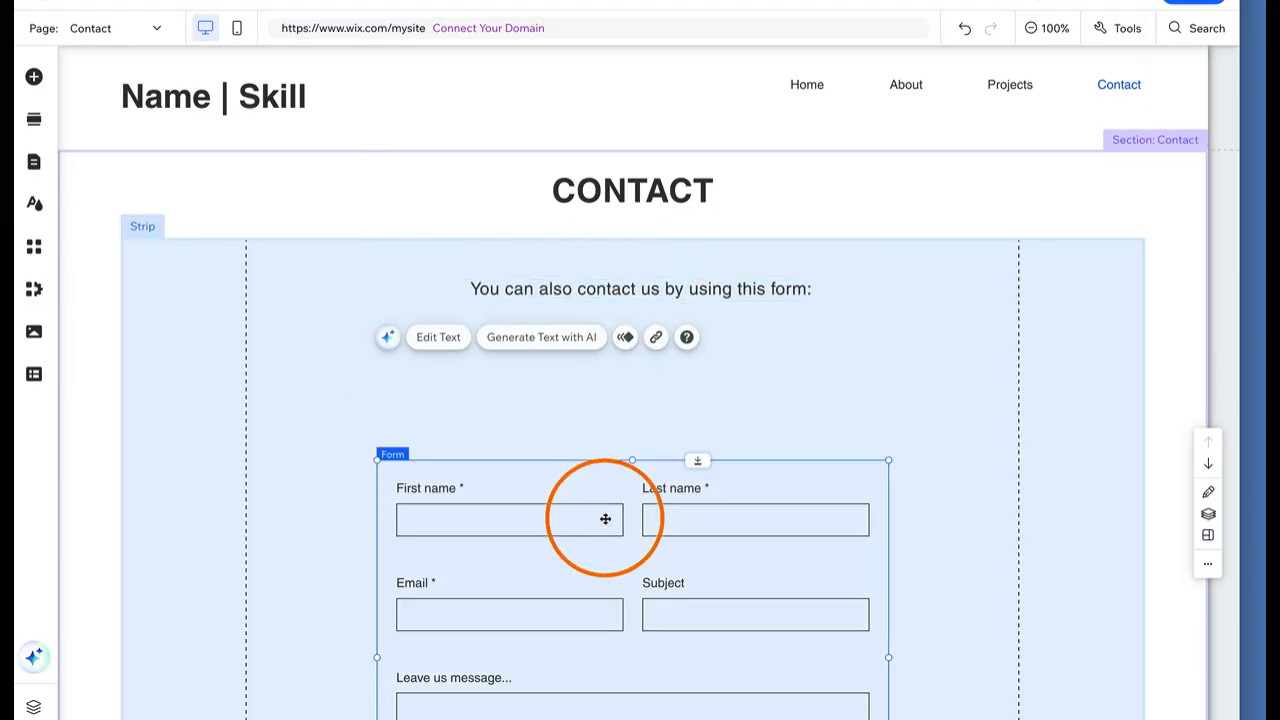
drag(603, 517, 604, 386)
Remove the extra empty space below the form's Submit button
click(954, 429)
scroll(954, 429, down, 3)
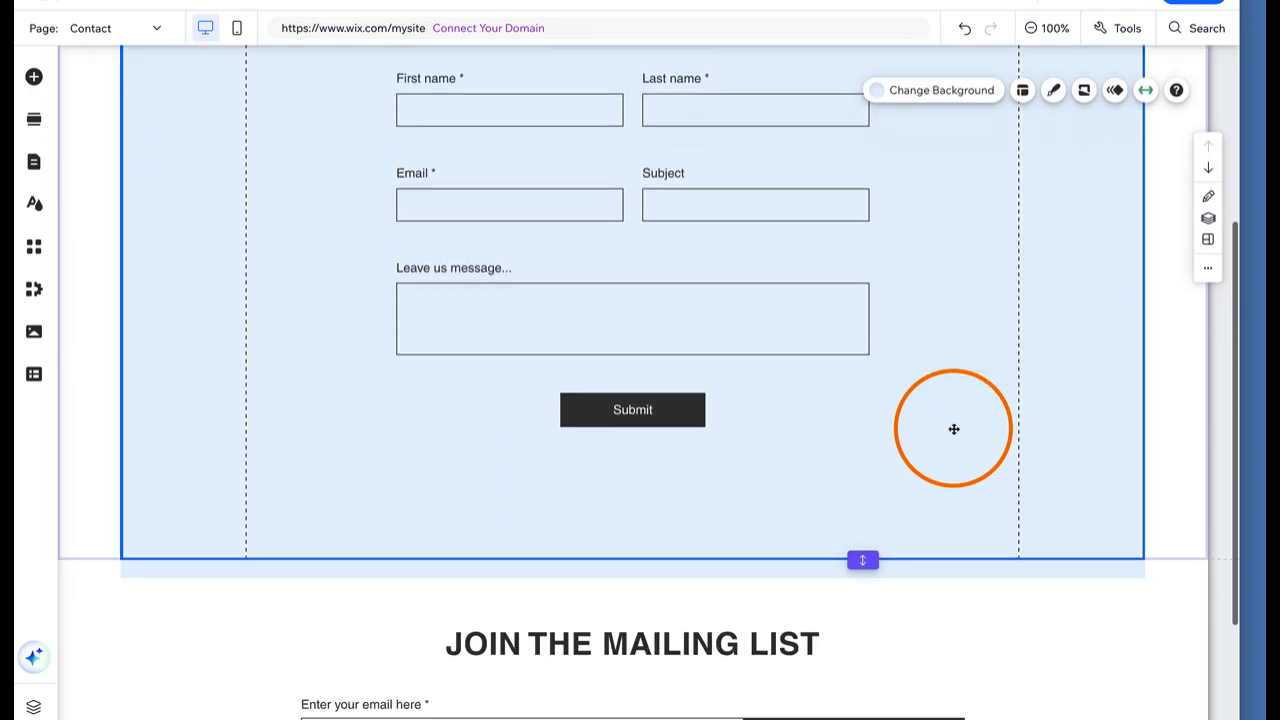
scroll(954, 429, down, 2)
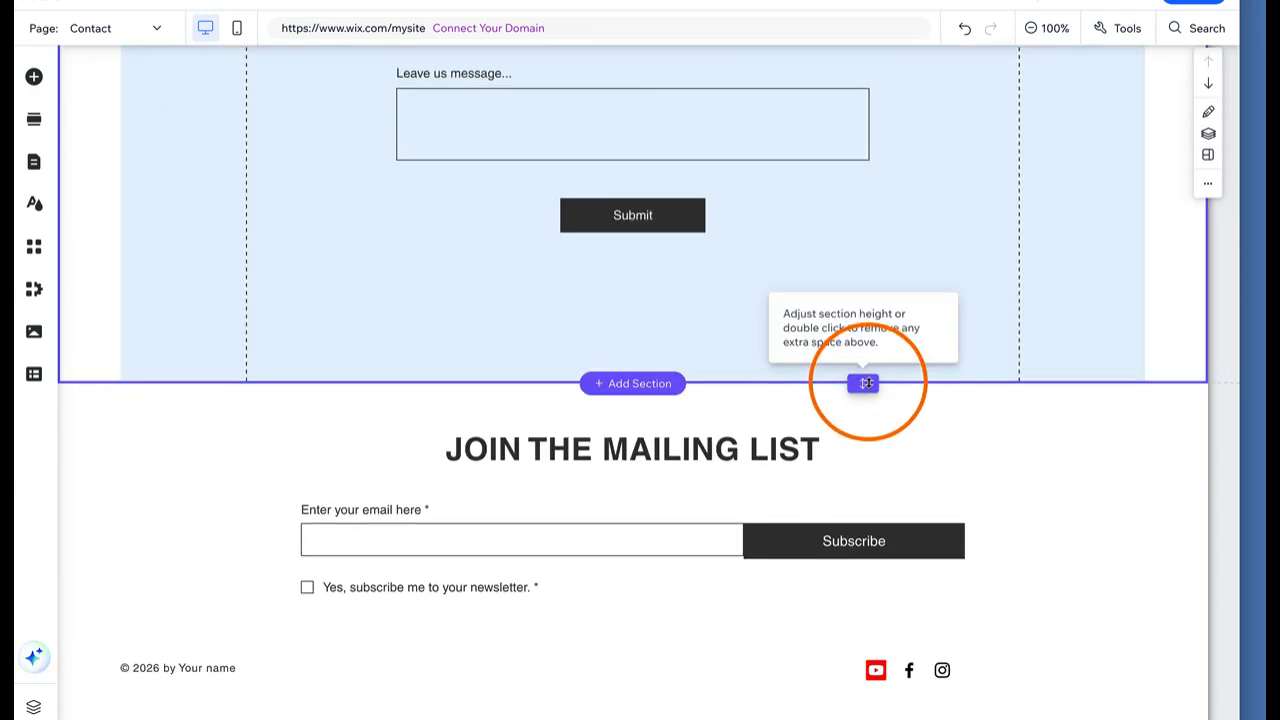
double_click(866, 383)
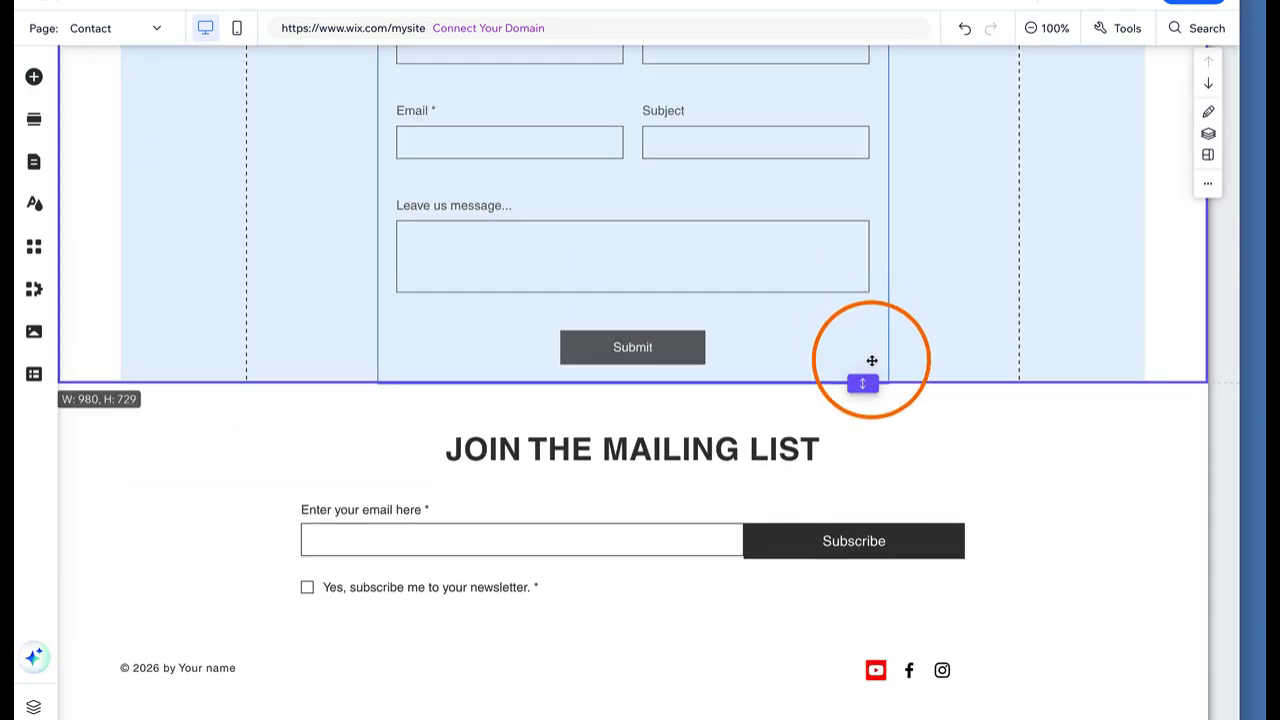
click(977, 287)
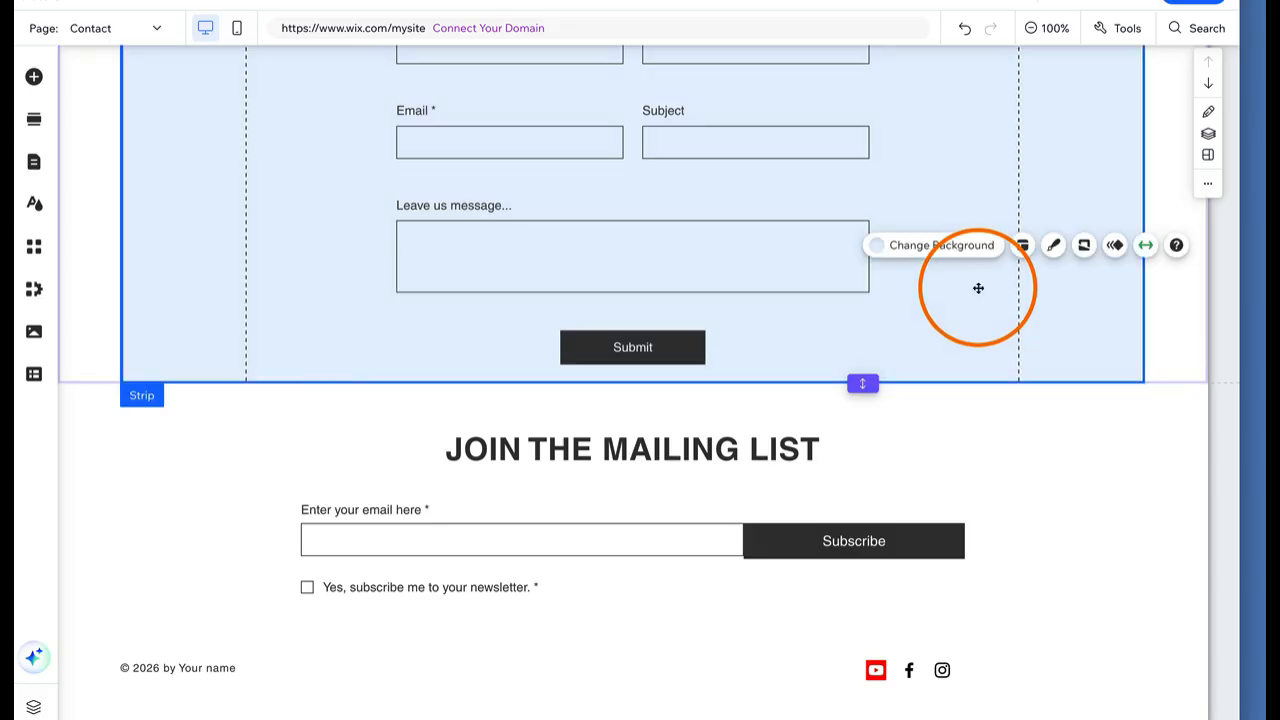
scroll(775, 257, up, 4)
click(34, 76)
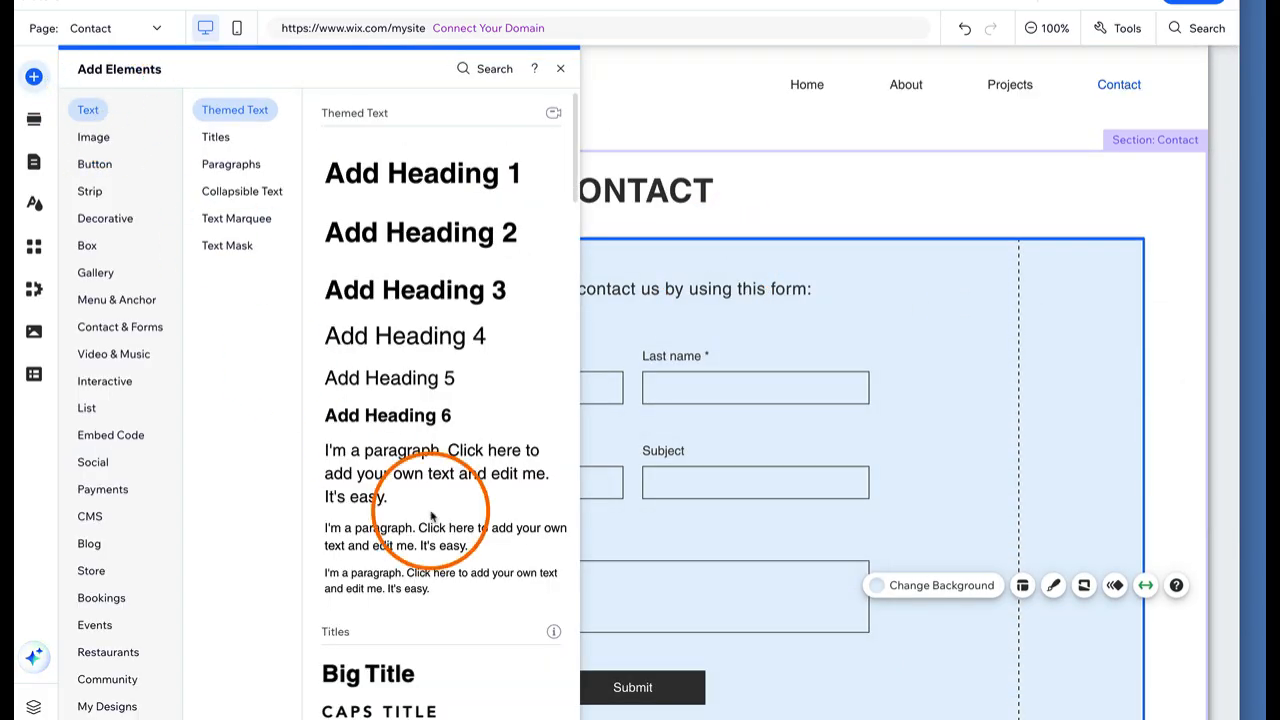
Add a small paragraph below the intro sentence and nudge the contact form down
drag(415, 583, 628, 313)
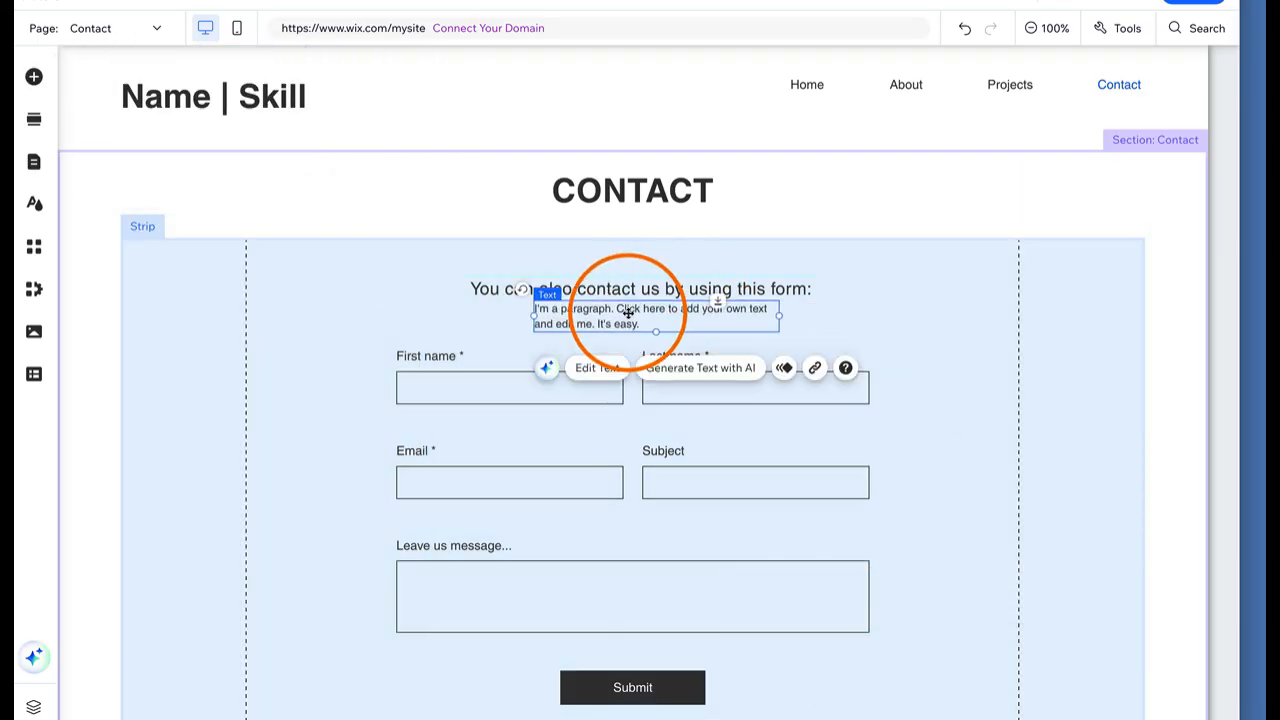
click(640, 436)
drag(640, 437, 641, 467)
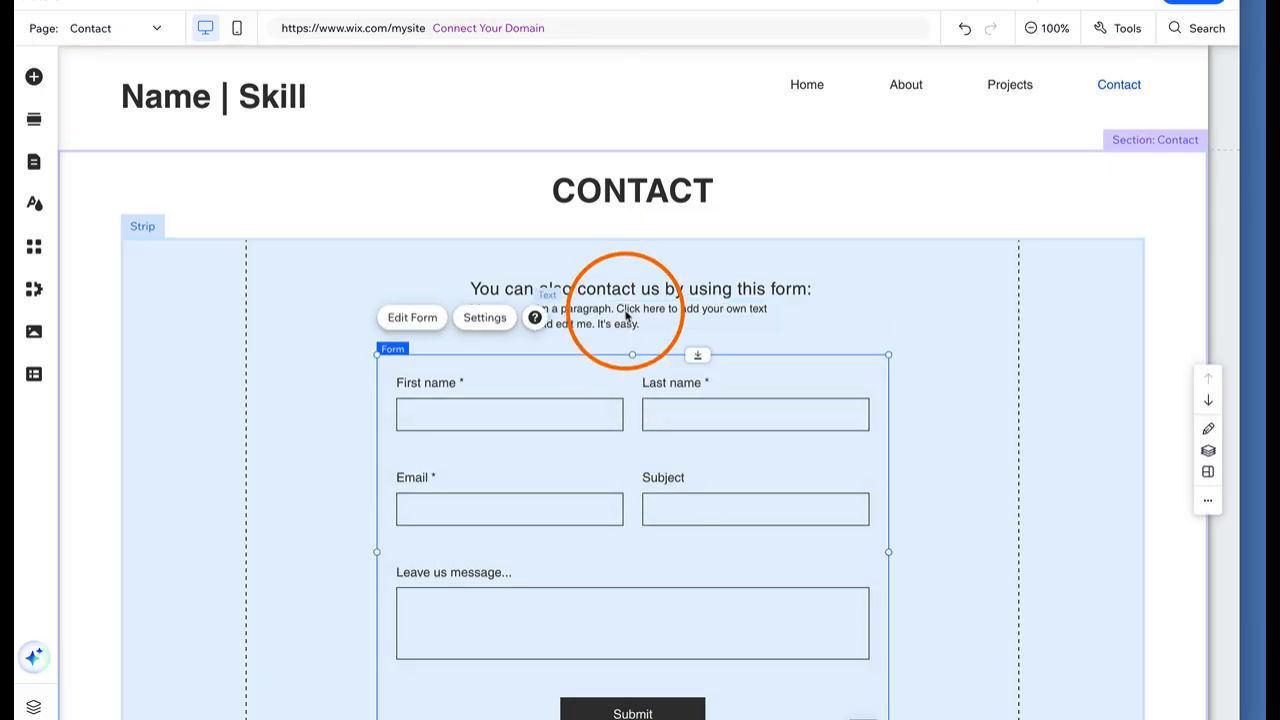
Clear the new paragraph's placeholder text and finish editing it
click(625, 312)
click(606, 369)
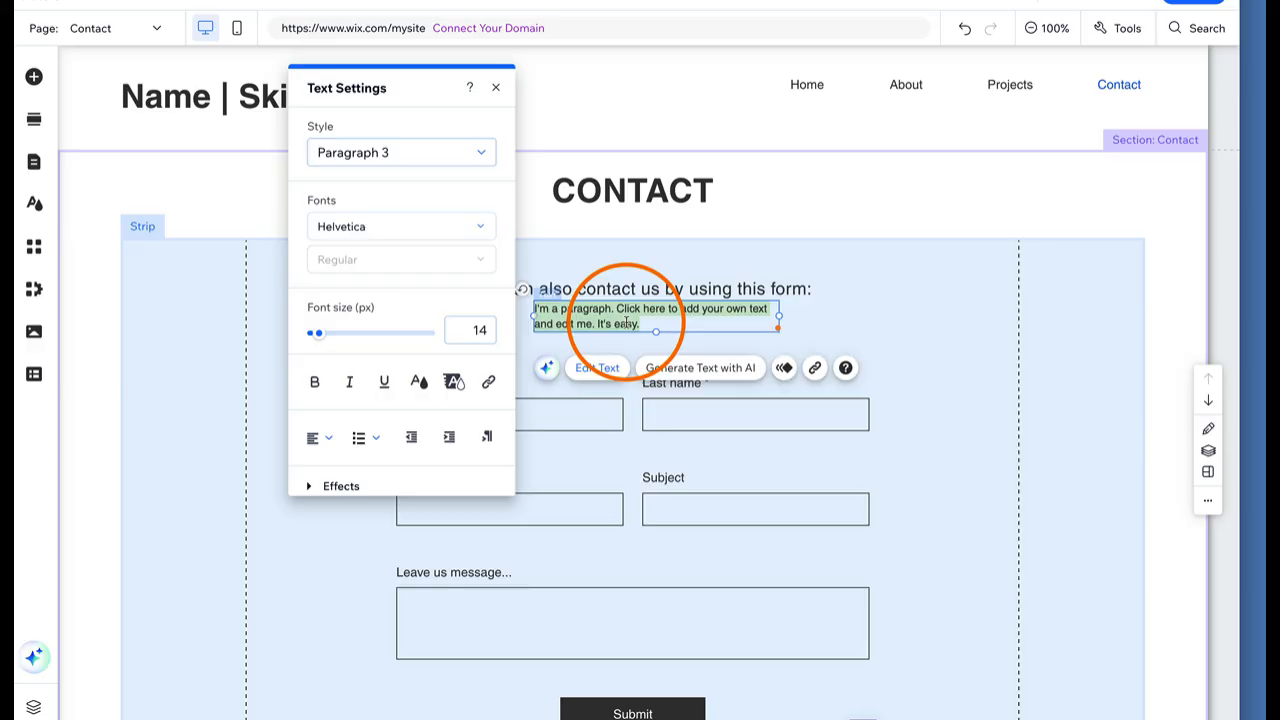
key(BackSpace)
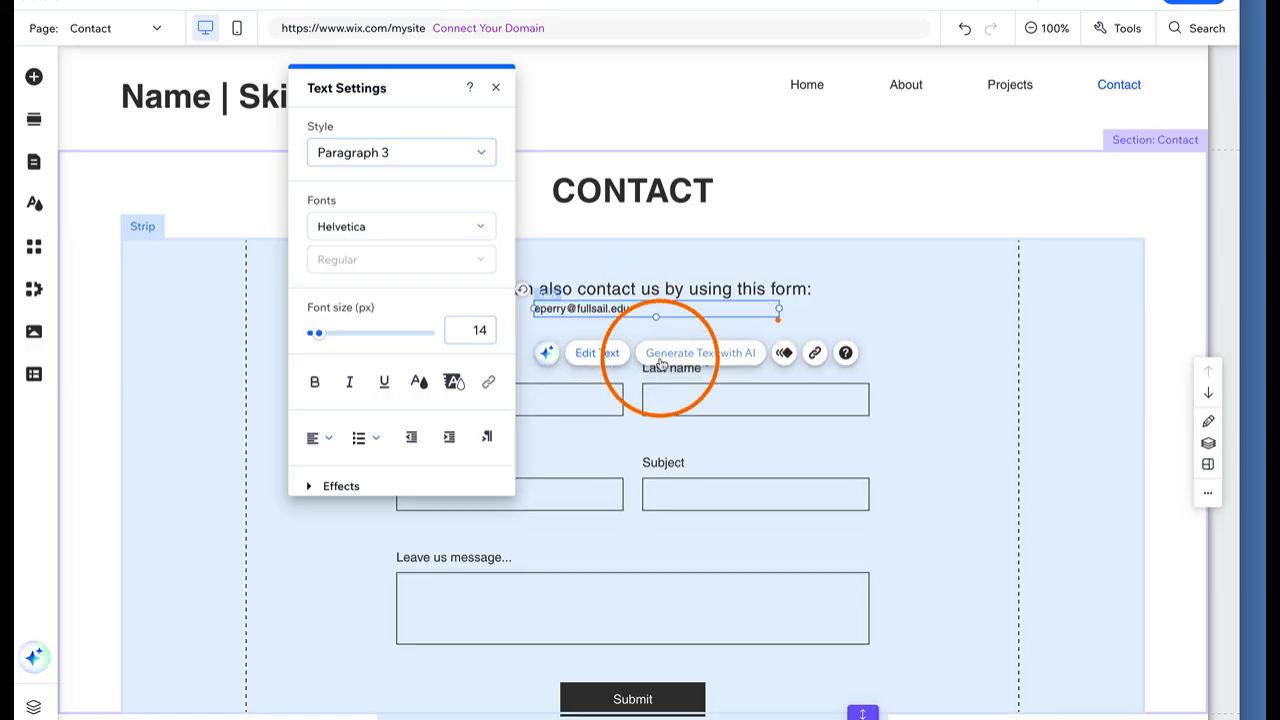
click(497, 91)
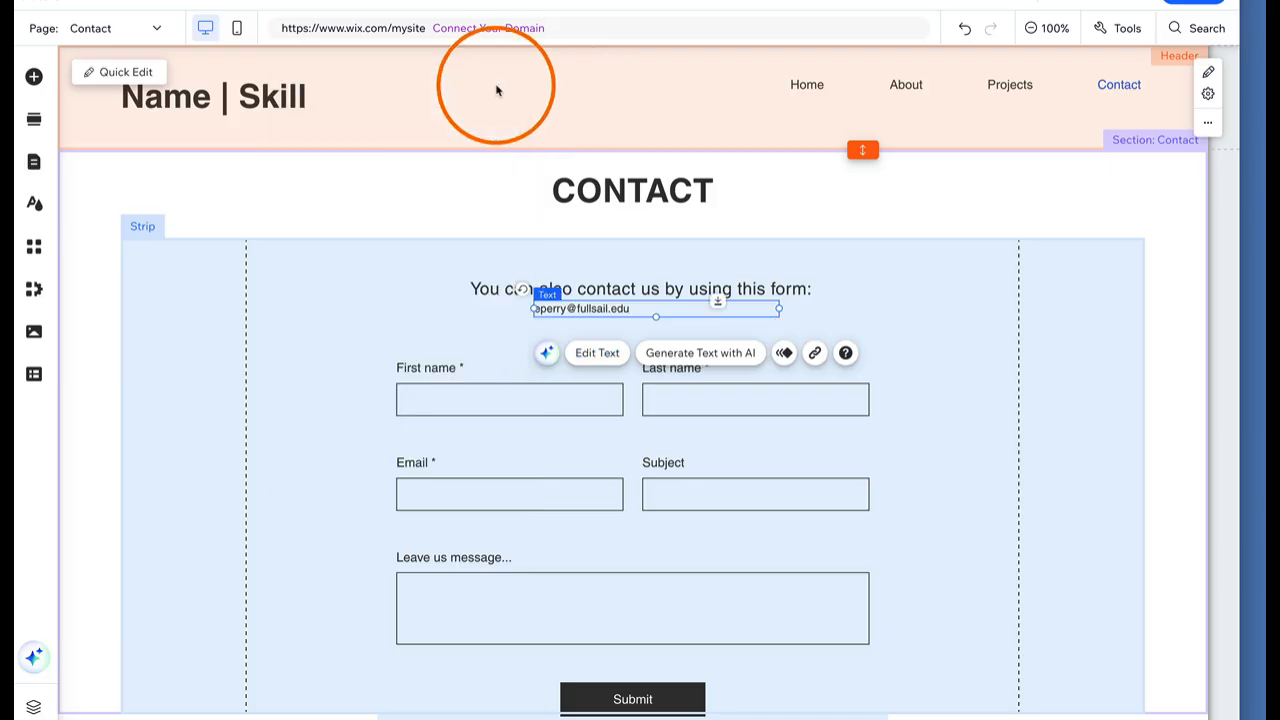
Turn the e-mail text into an Email link to the owner's e-mail address
click(815, 356)
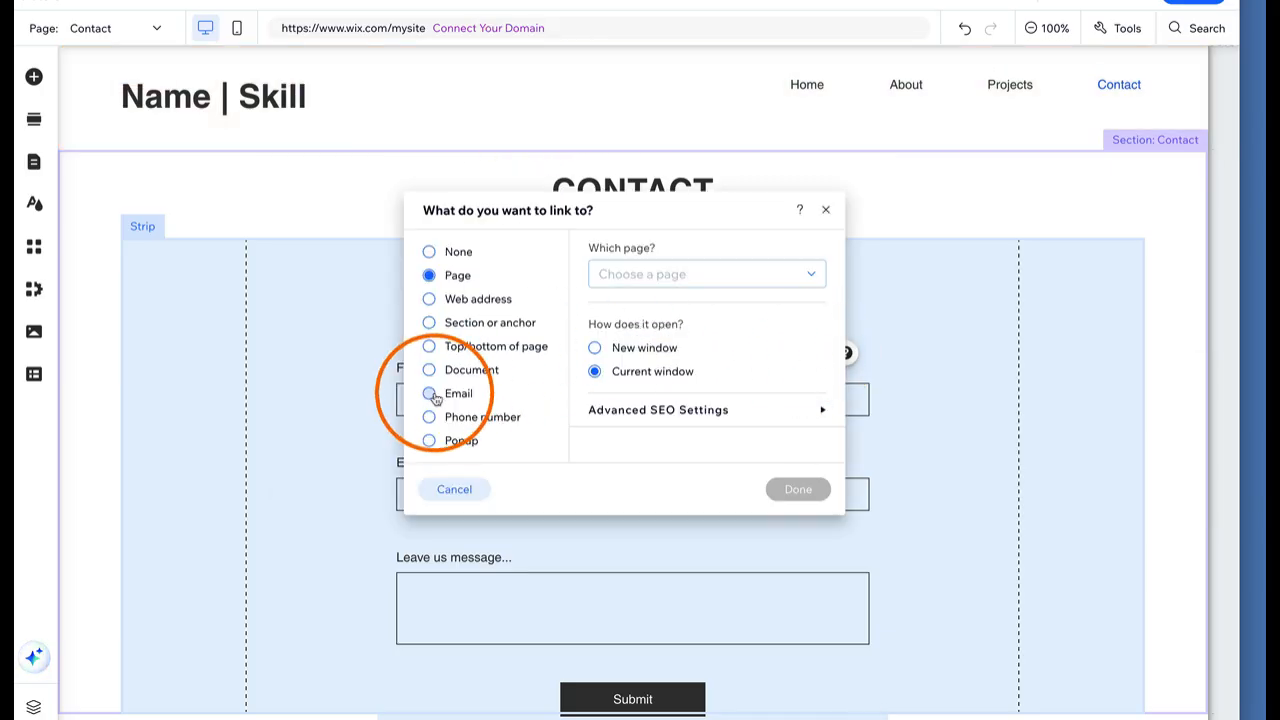
click(430, 394)
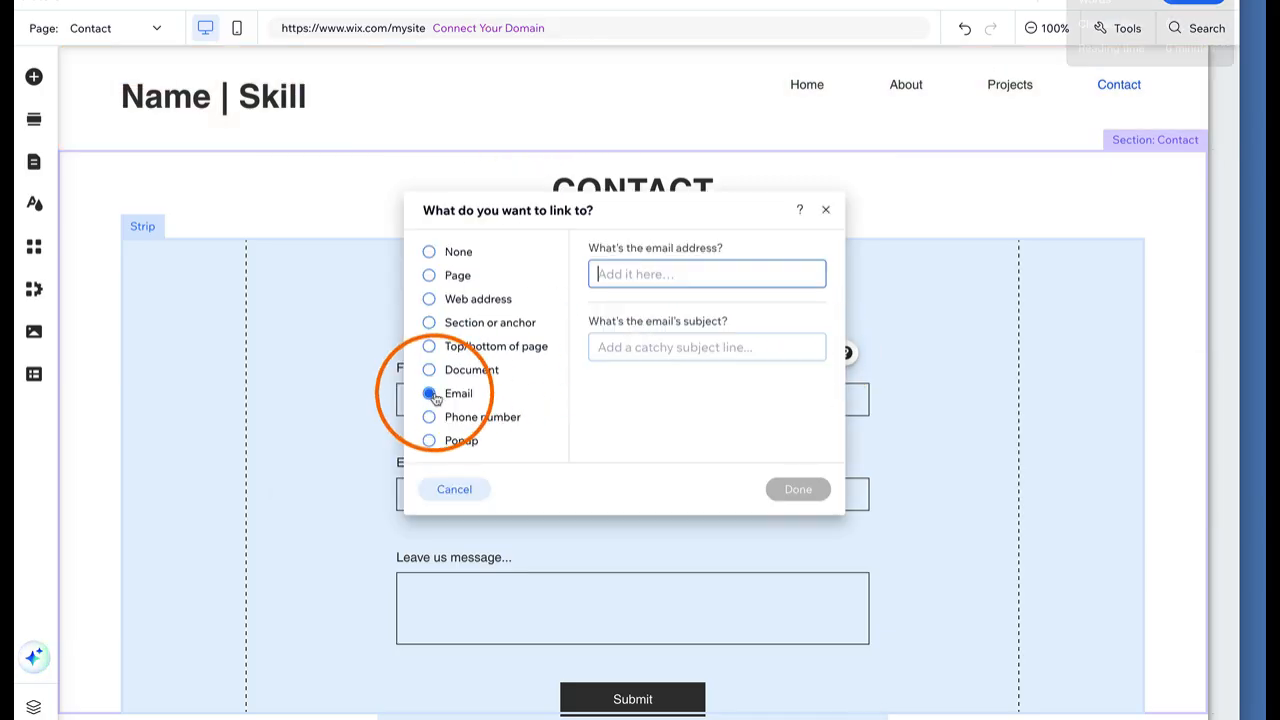
click(637, 274)
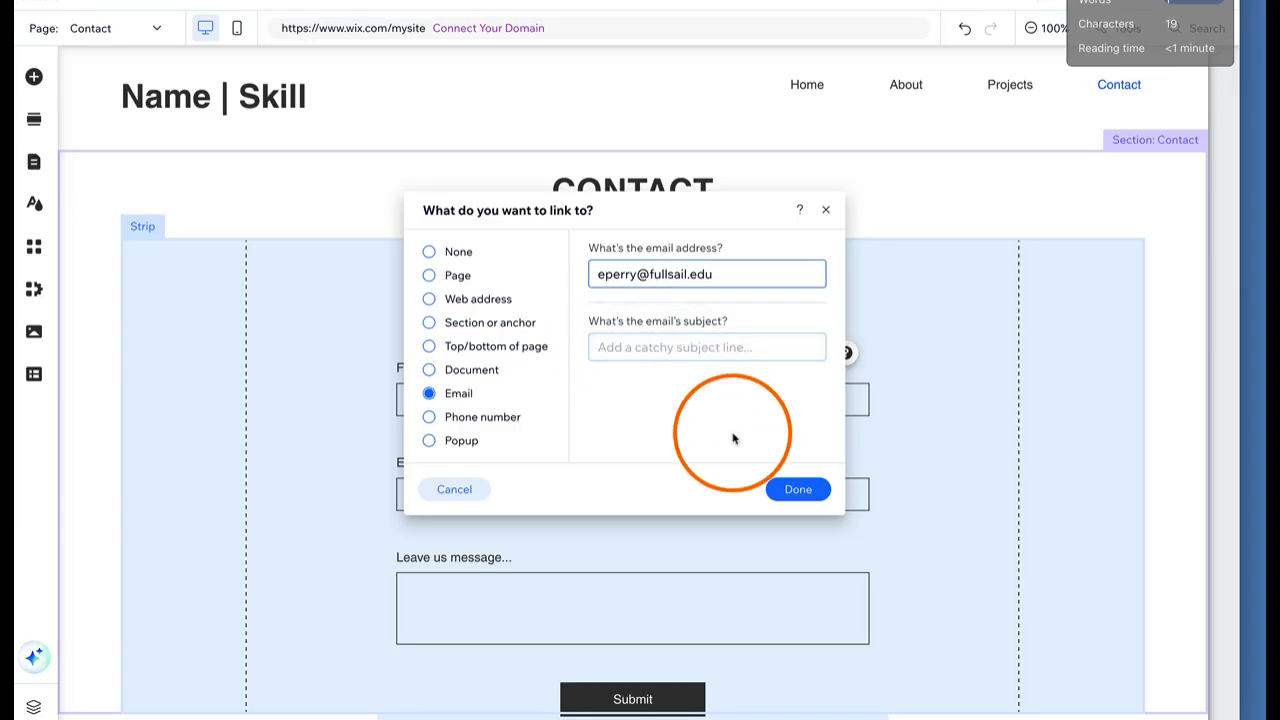
click(798, 490)
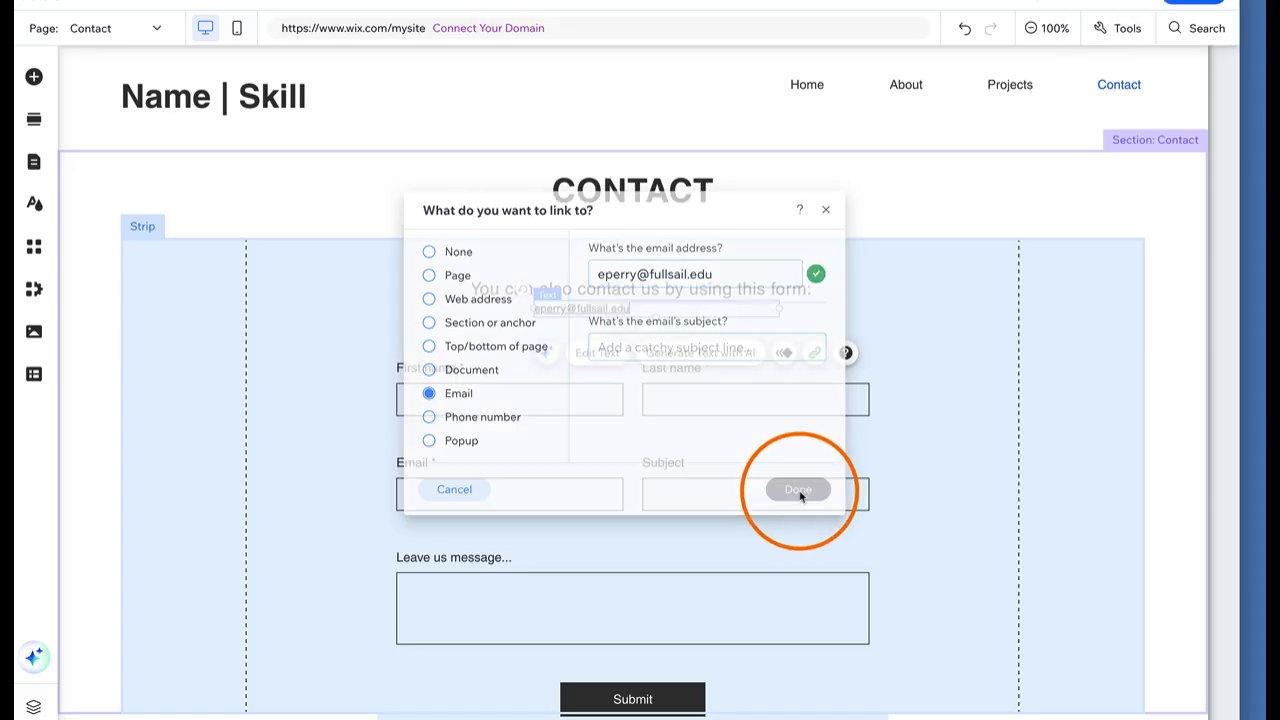
click(975, 278)
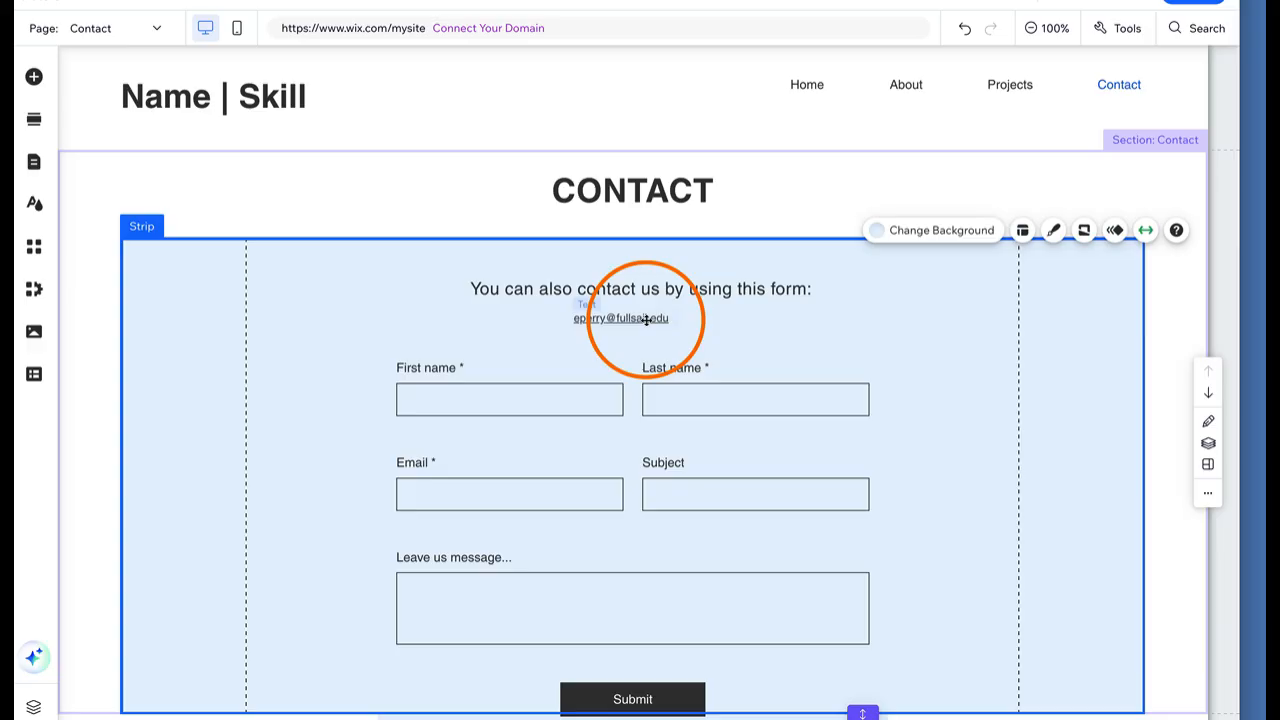
Drag the underlined e-mail link to the right end of the footer beside the social icons
drag(646, 318, 654, 663)
scroll(654, 666, down, 3)
drag(656, 333, 1049, 674)
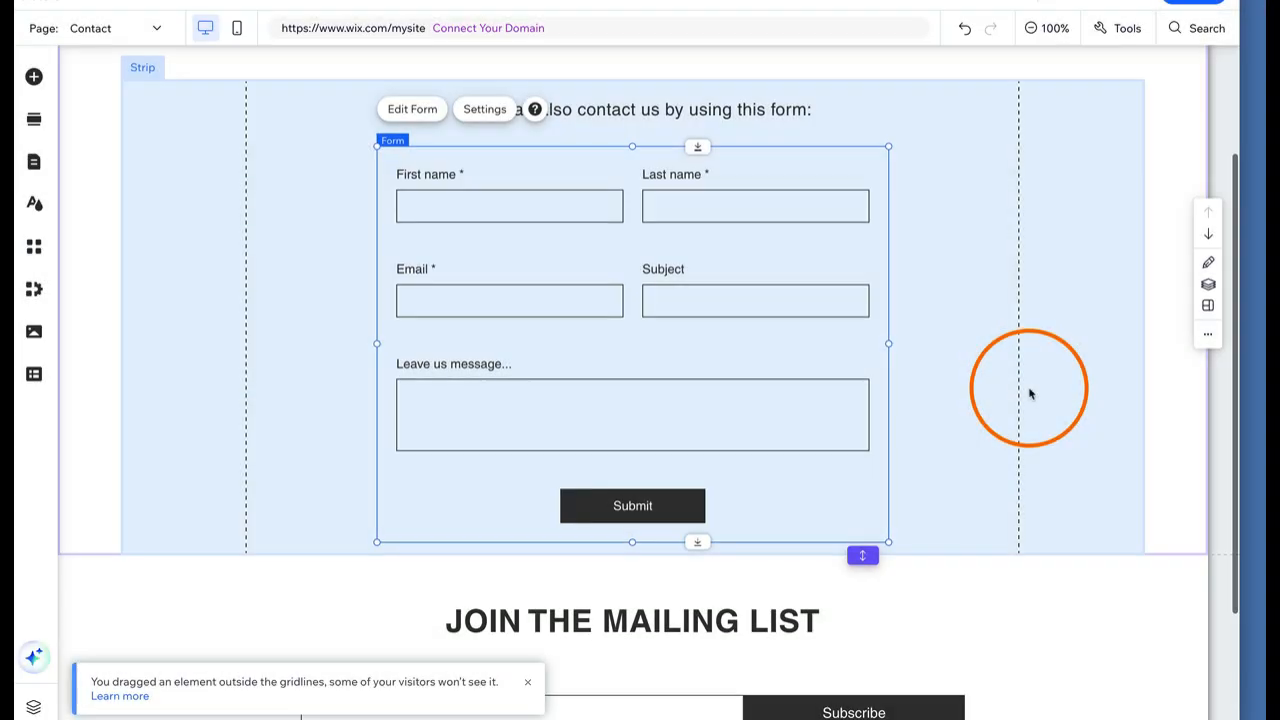
scroll(1030, 393, up, 1)
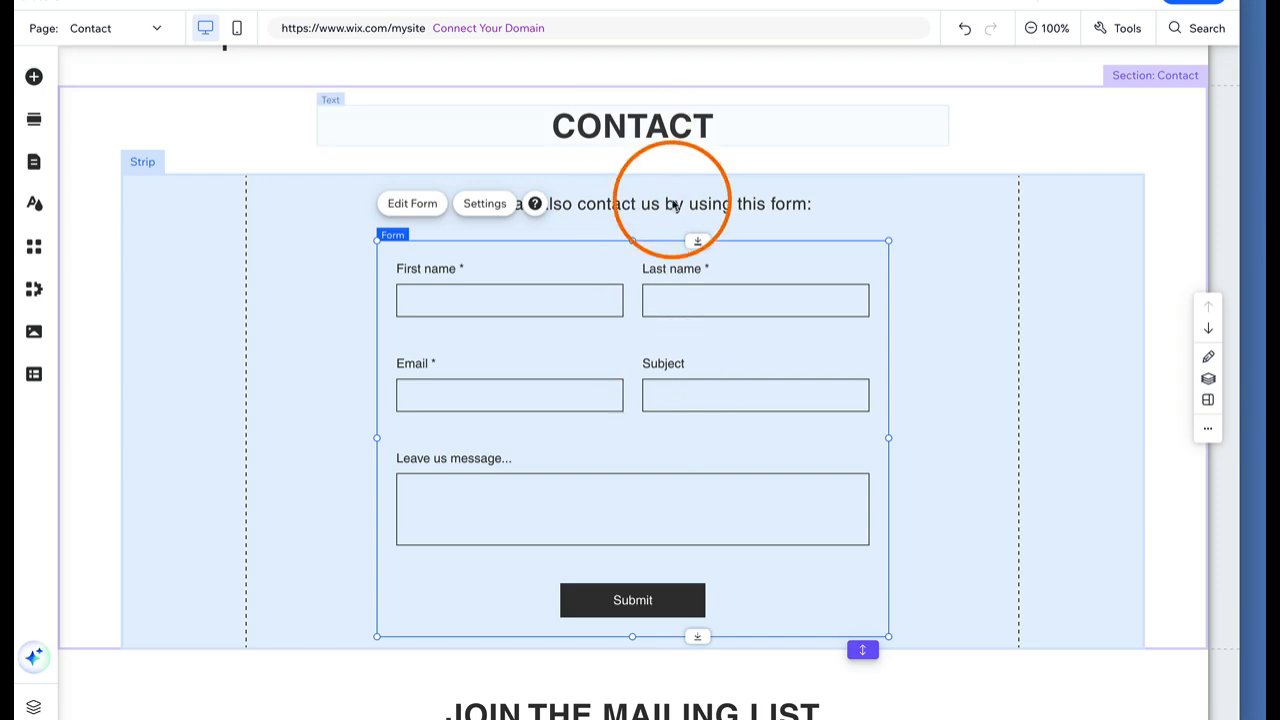
click(963, 225)
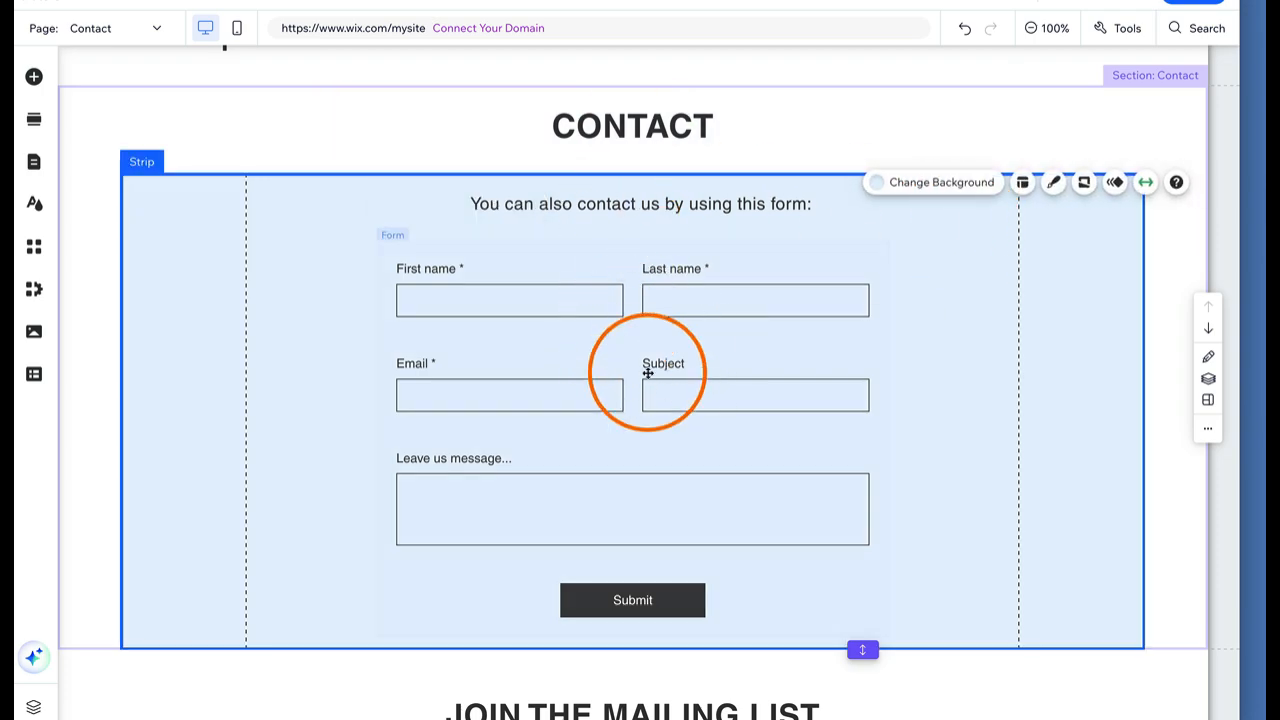
scroll(648, 372, down, 2)
scroll(648, 372, up, 1)
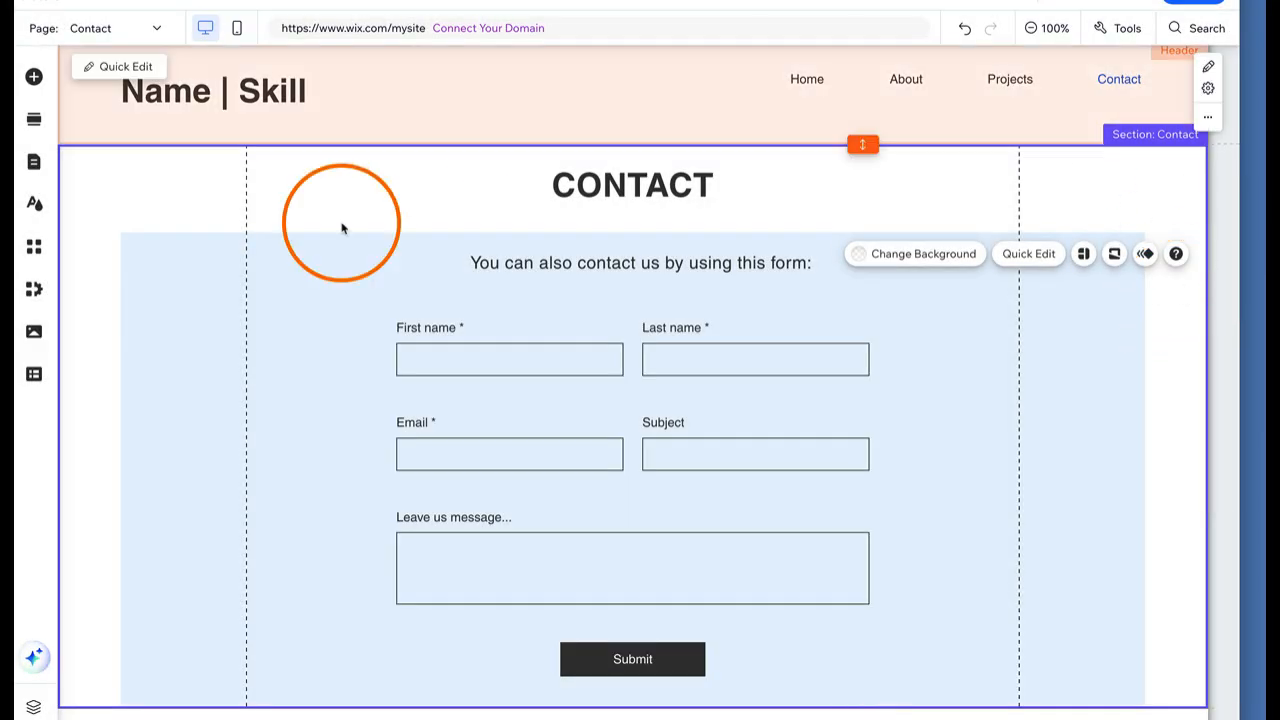
click(341, 229)
Go to the Projects page and delete its image gallery
click(36, 166)
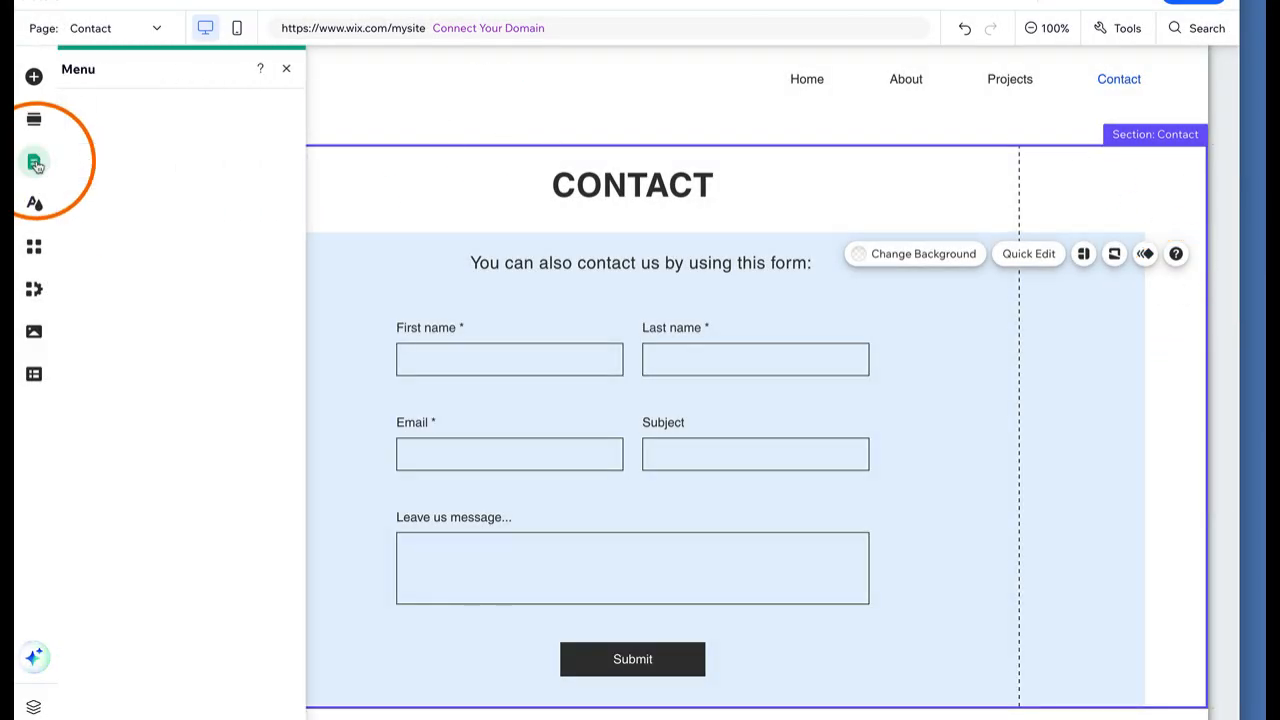
click(228, 226)
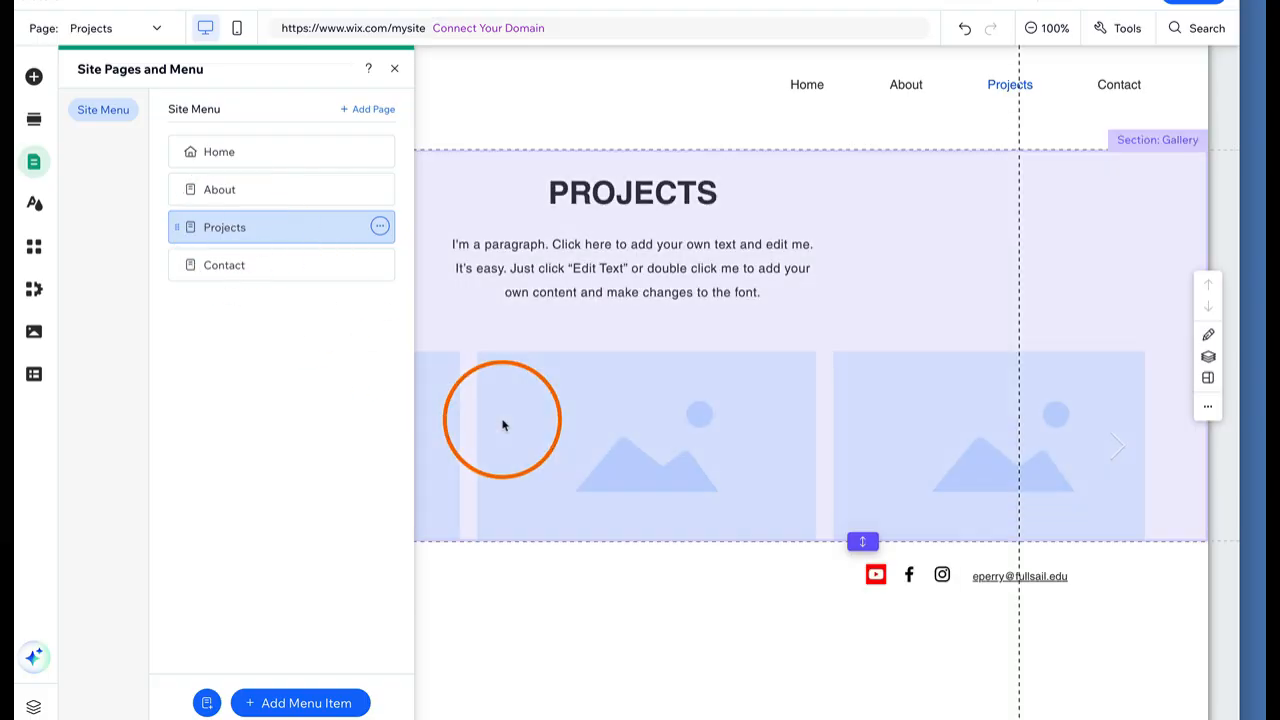
click(503, 425)
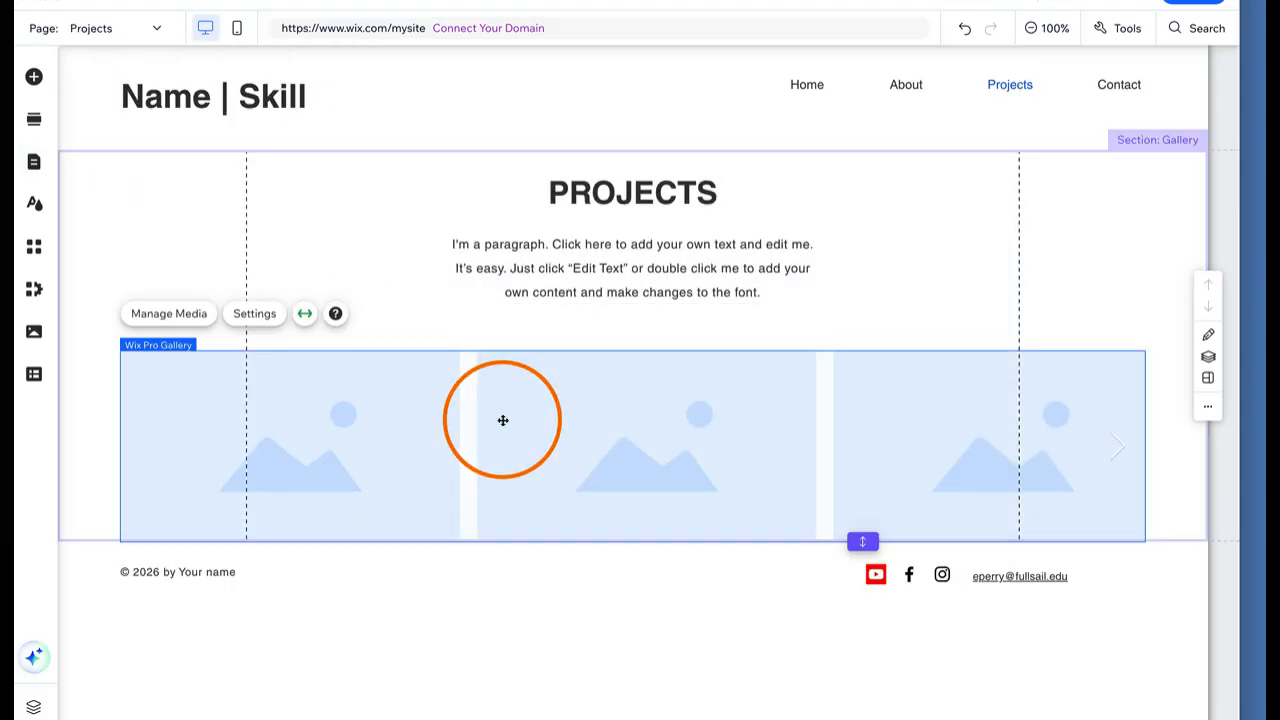
key(Delete)
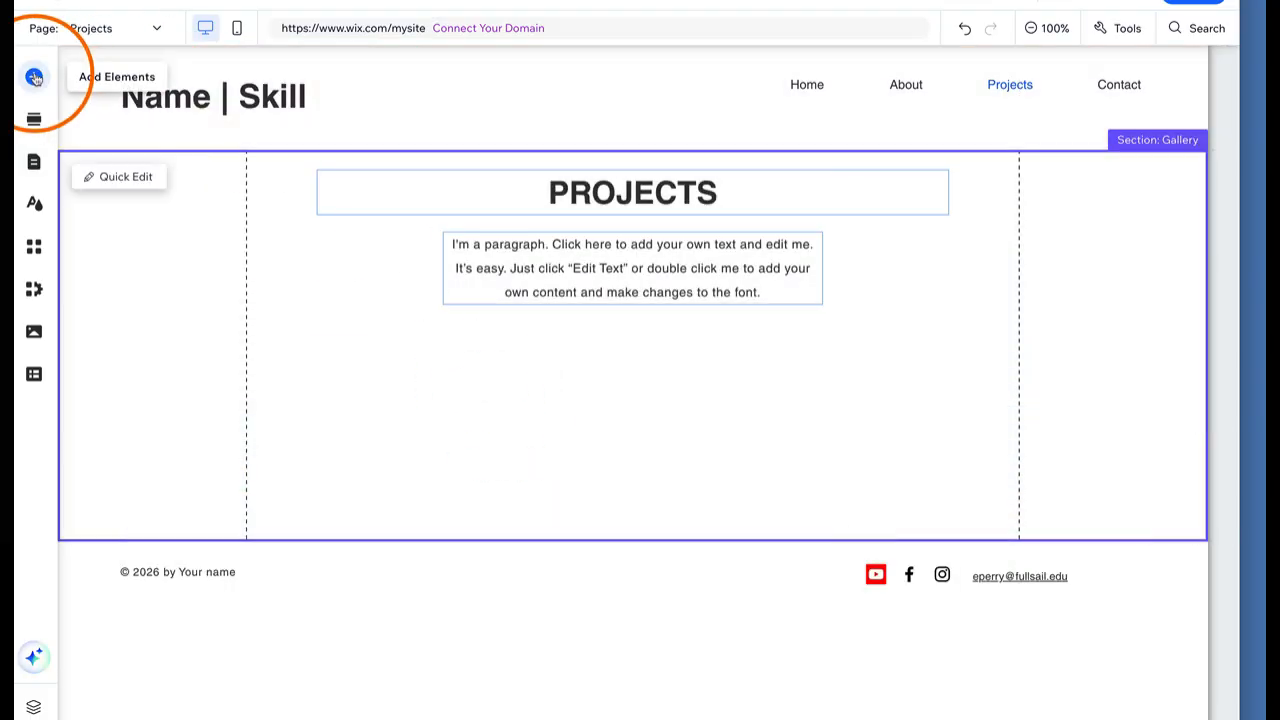
Add a YouTube video player to the Gallery section under the paragraph
click(34, 78)
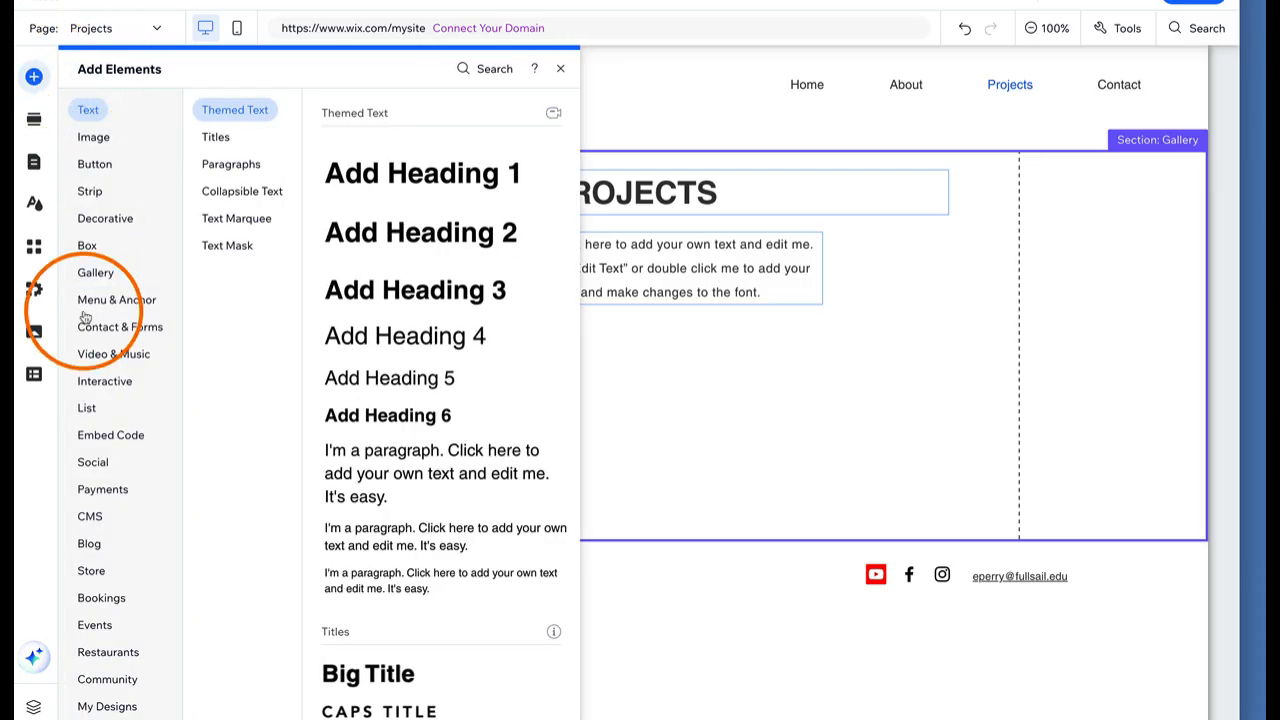
click(98, 356)
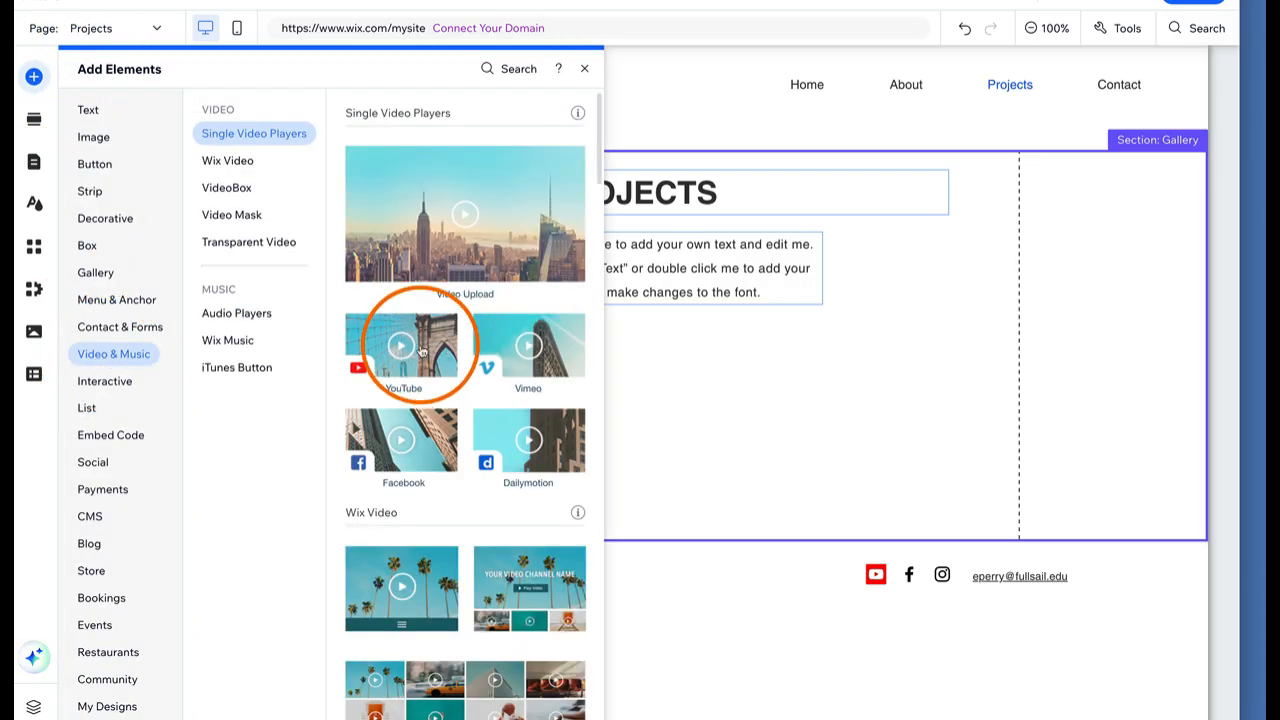
drag(391, 371, 494, 404)
click(302, 272)
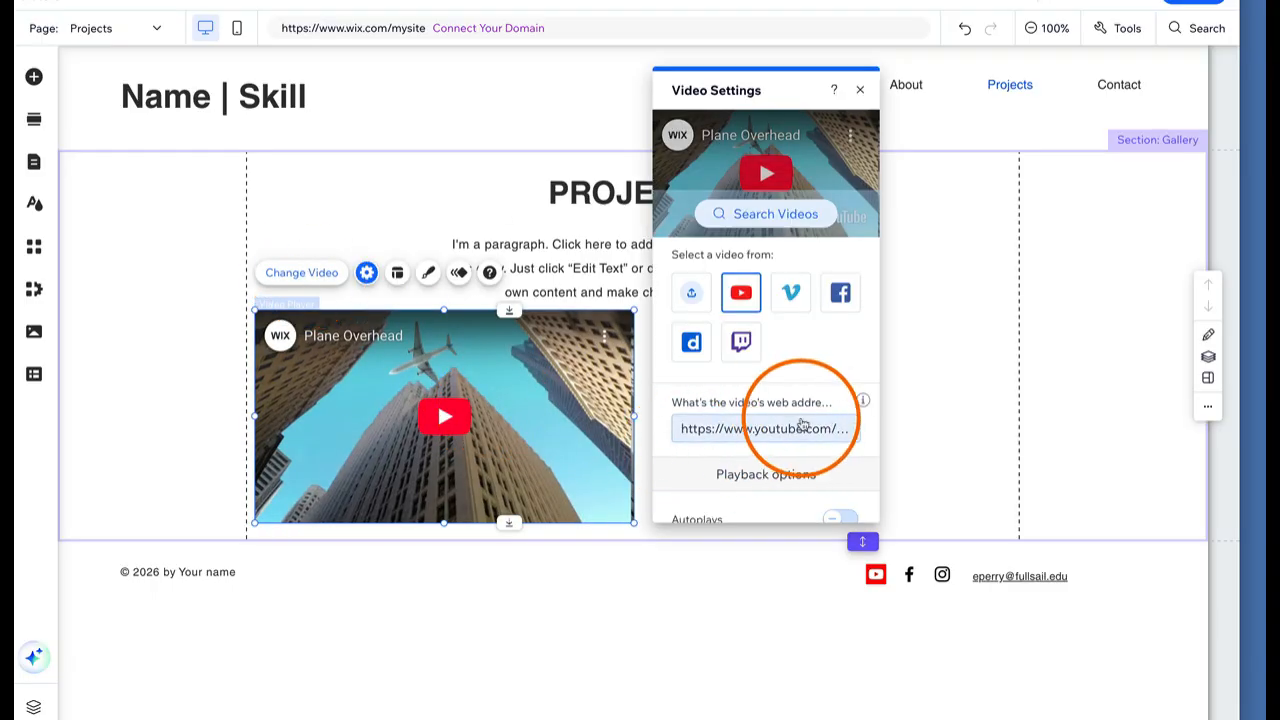
click(443, 205)
click(620, 297)
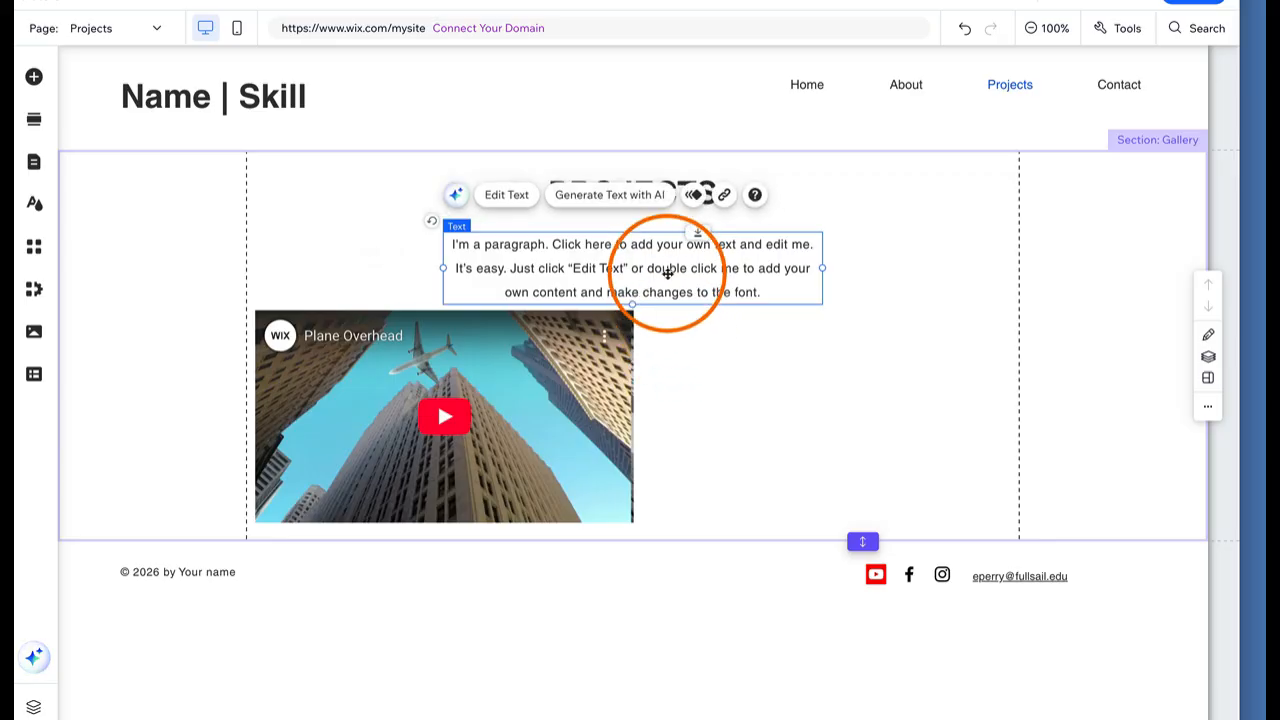
Place a copy of the paragraph beside the video reading 'Description'
drag(667, 272, 870, 348)
double_click(870, 348)
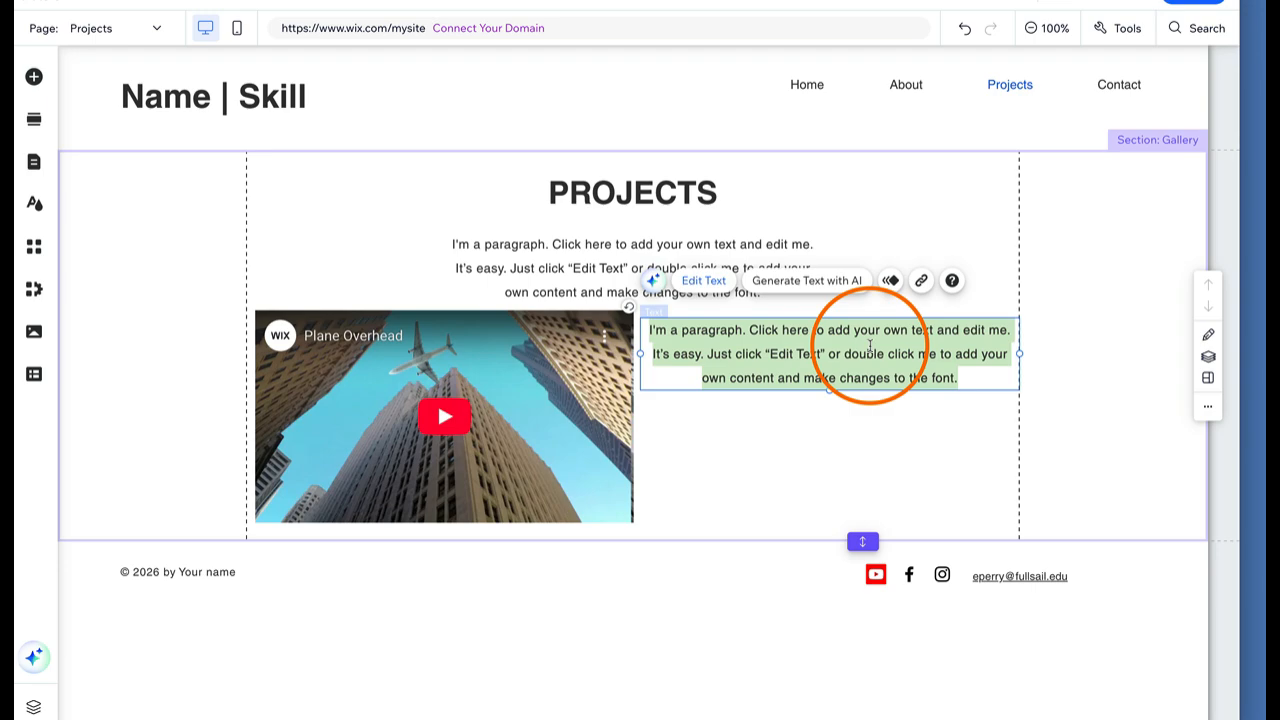
text(D)
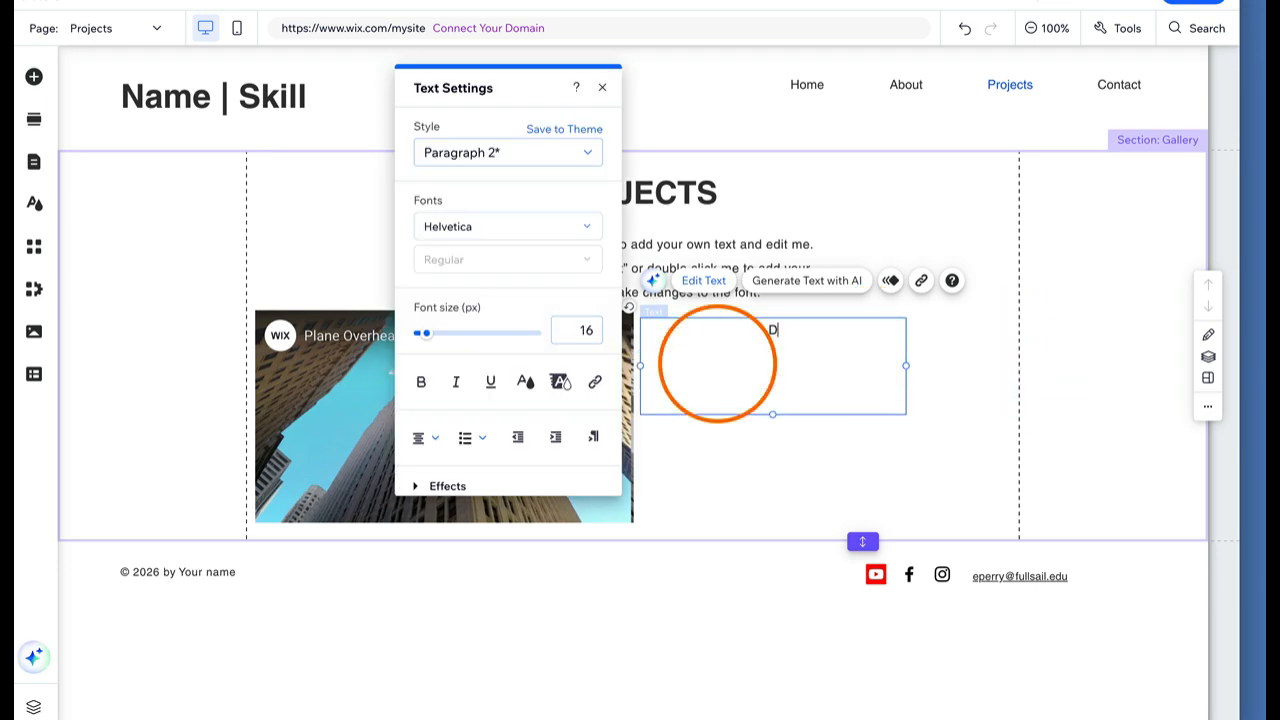
text(escription)
click(903, 443)
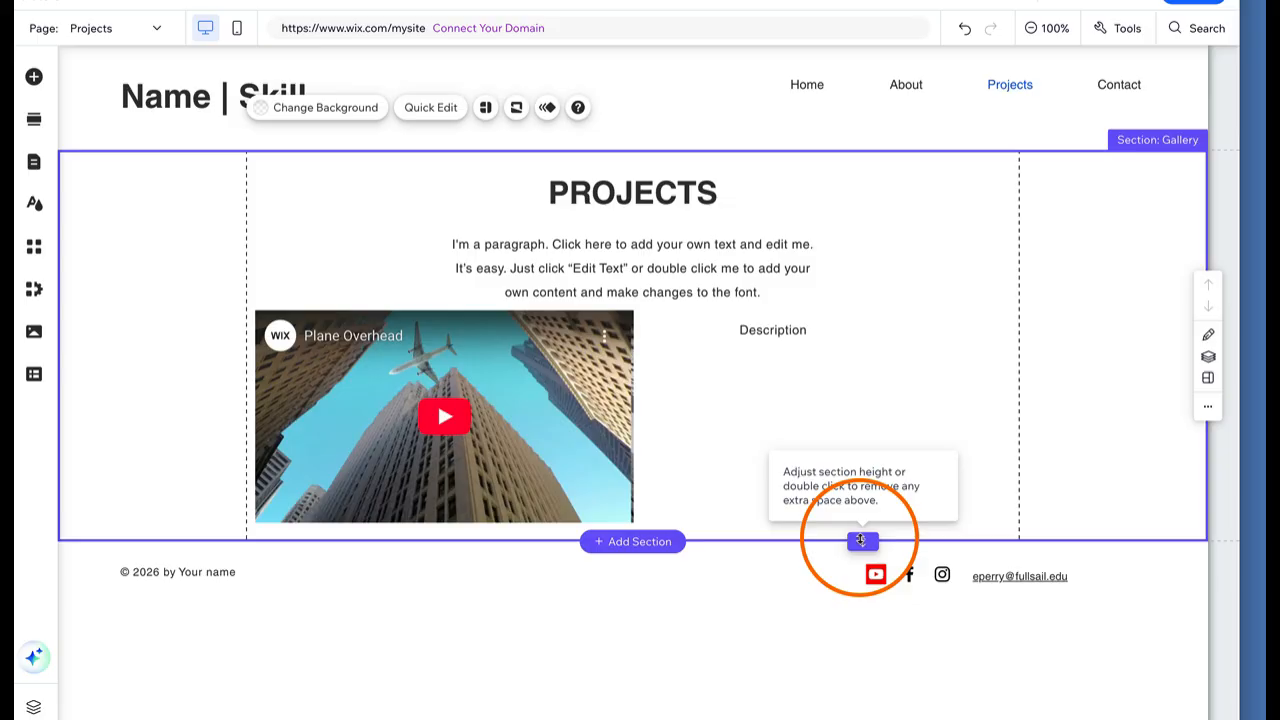
Stretch the Gallery section taller
drag(862, 541, 866, 686)
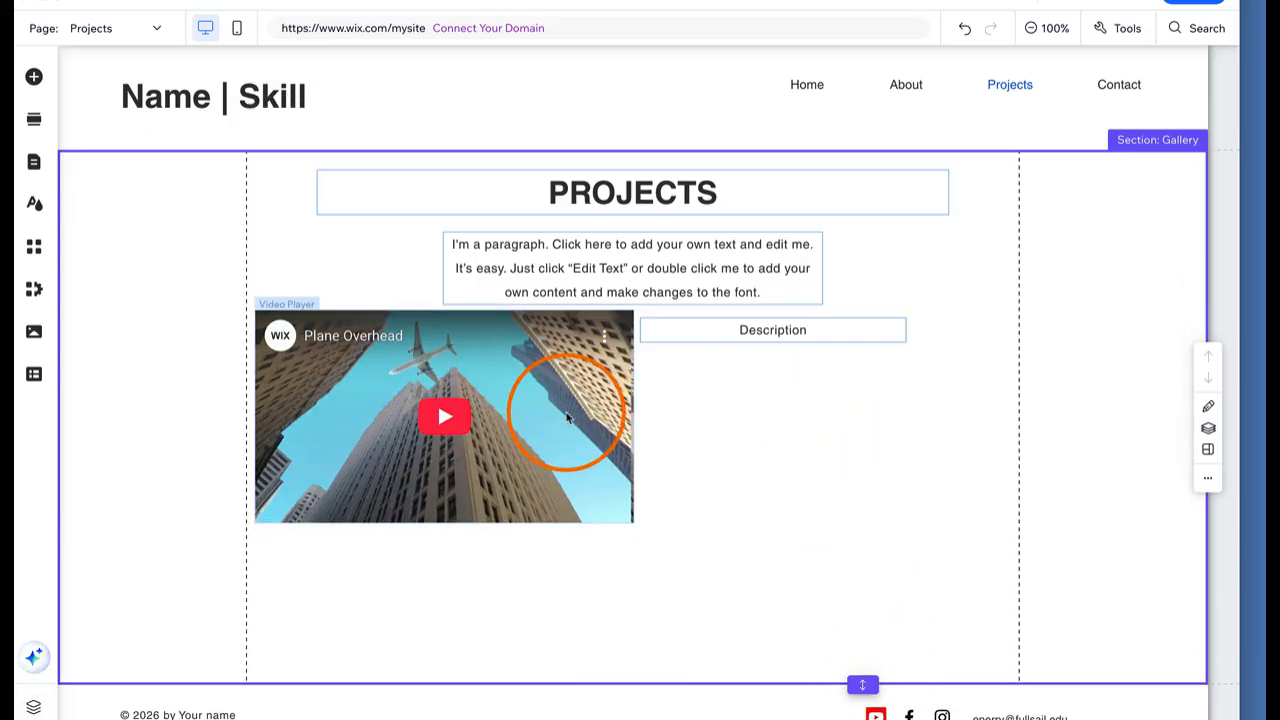
scroll(914, 523, down, 1)
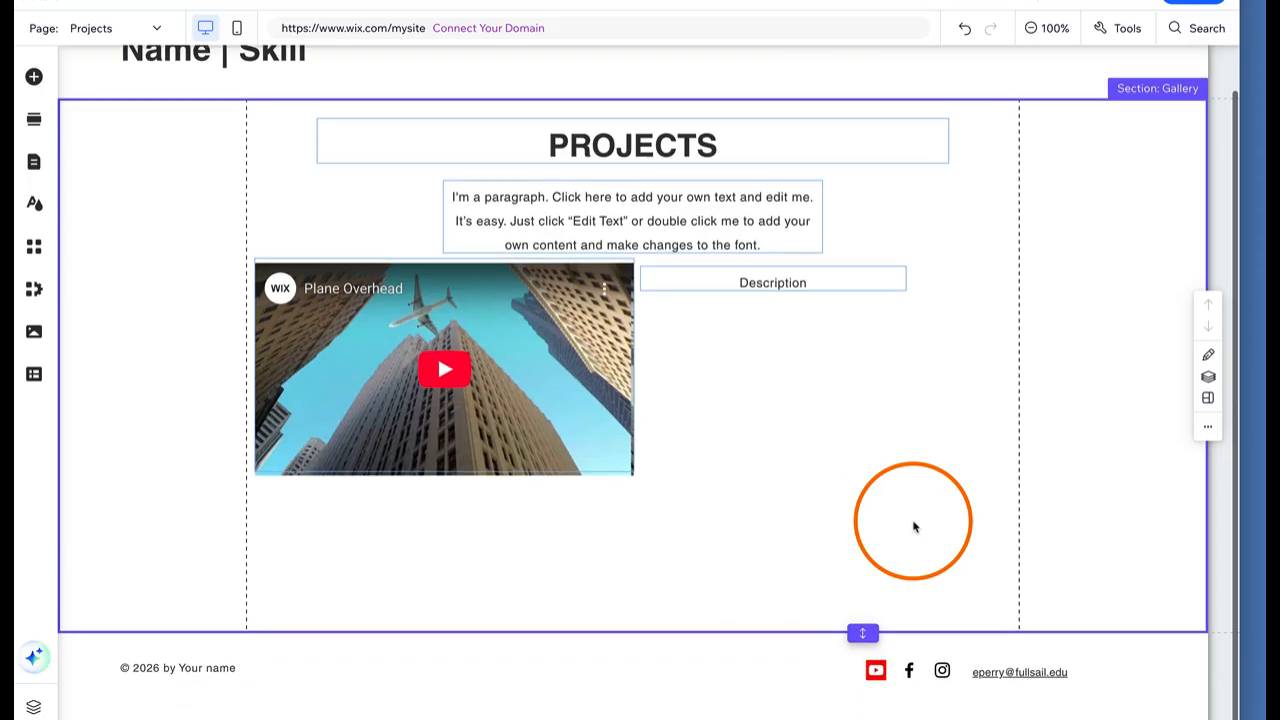
drag(863, 636, 868, 700)
Delete the last line of the intro paragraph under PROJECTS
click(716, 208)
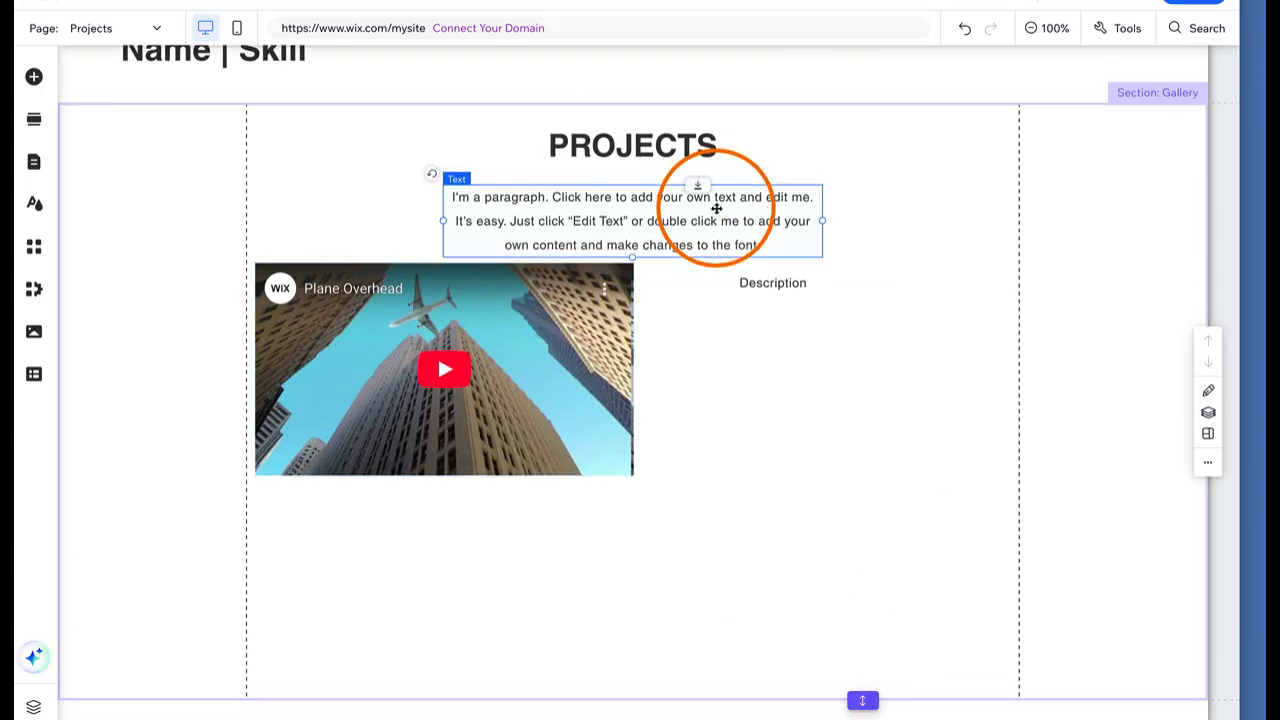
double_click(716, 208)
drag(762, 245, 488, 245)
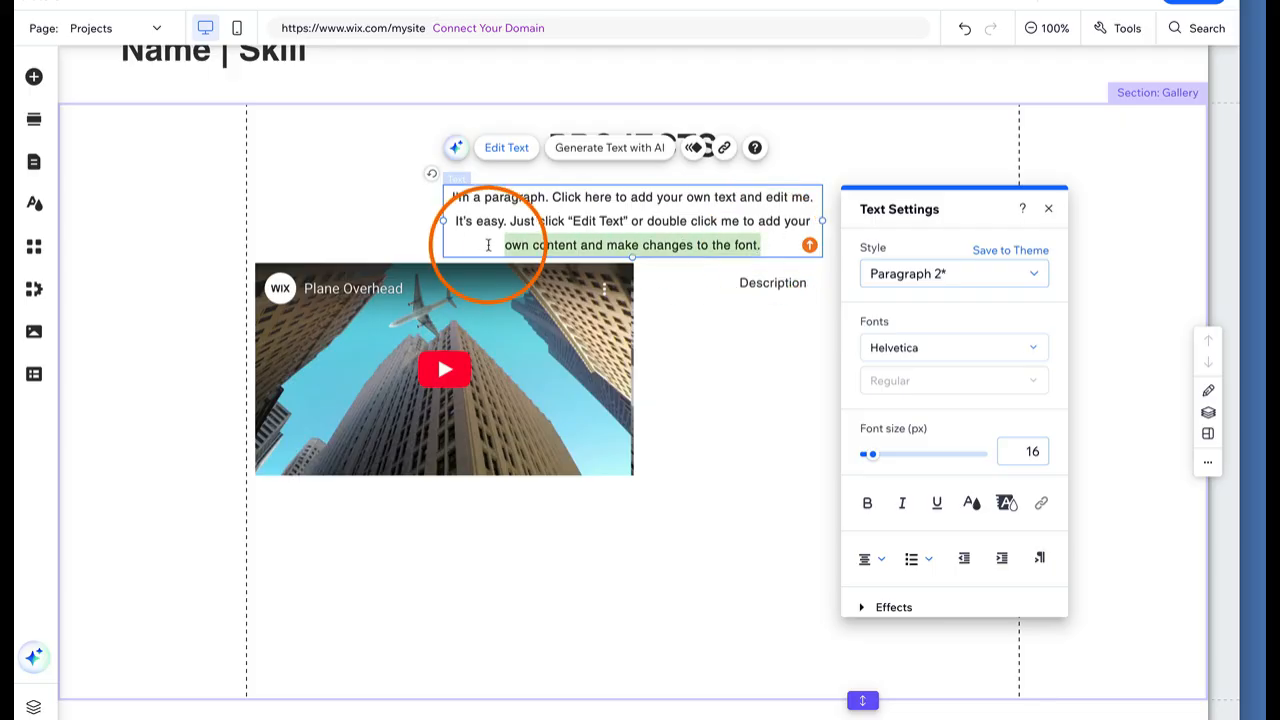
key(BackSpace)
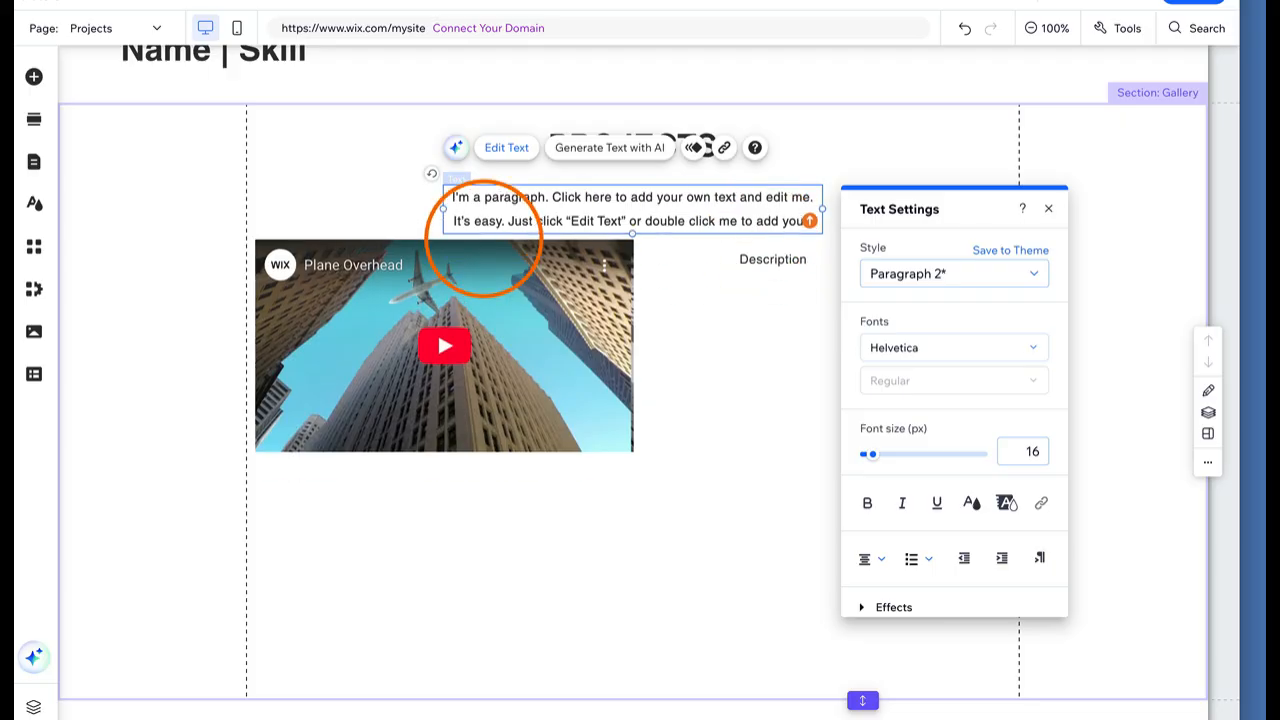
click(831, 124)
Duplicate the video below the first one and align the two
click(585, 352)
drag(585, 352, 556, 636)
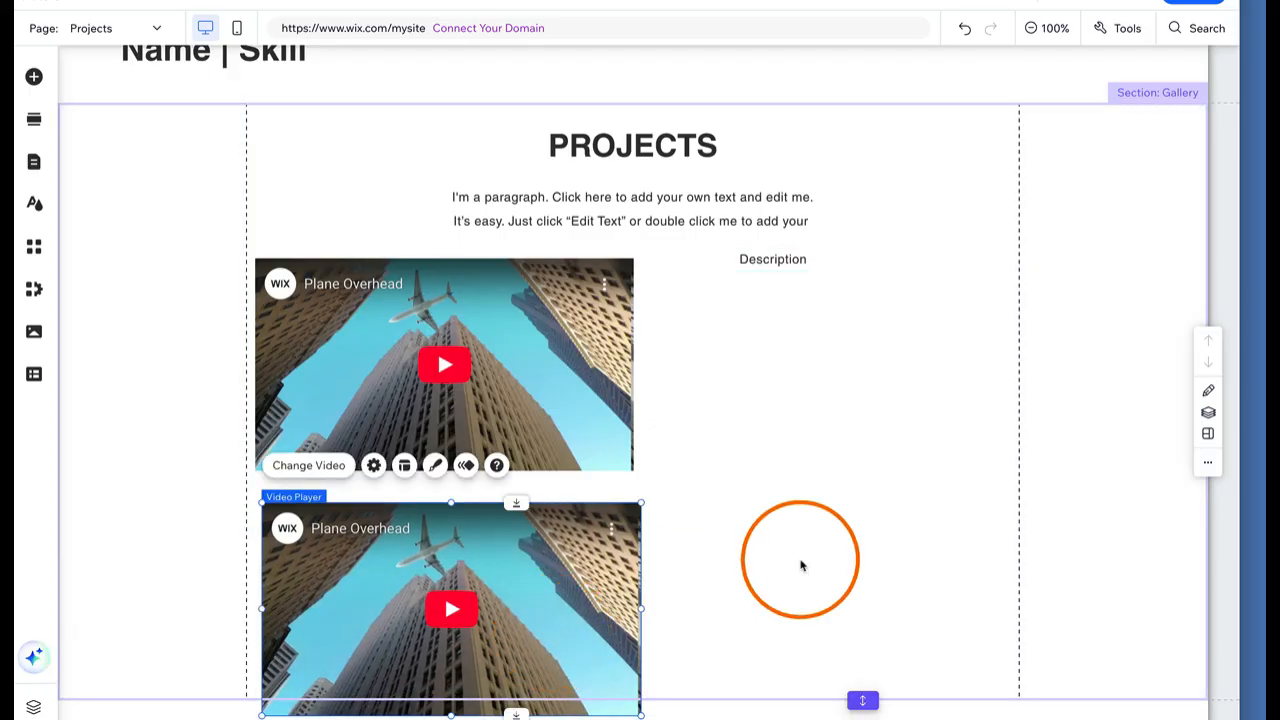
scroll(840, 555, down, 2)
drag(860, 636, 871, 700)
drag(544, 545, 530, 537)
click(33, 82)
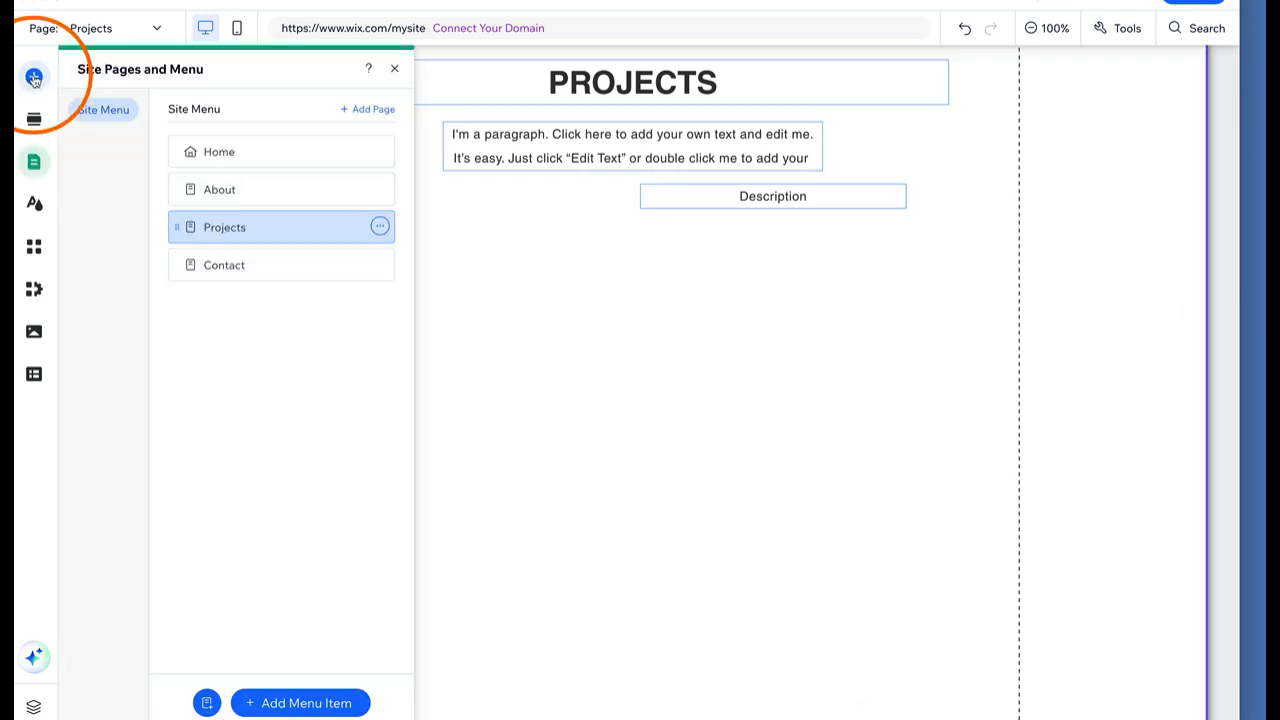
Place an arrow Slider gallery below the Description text
click(101, 297)
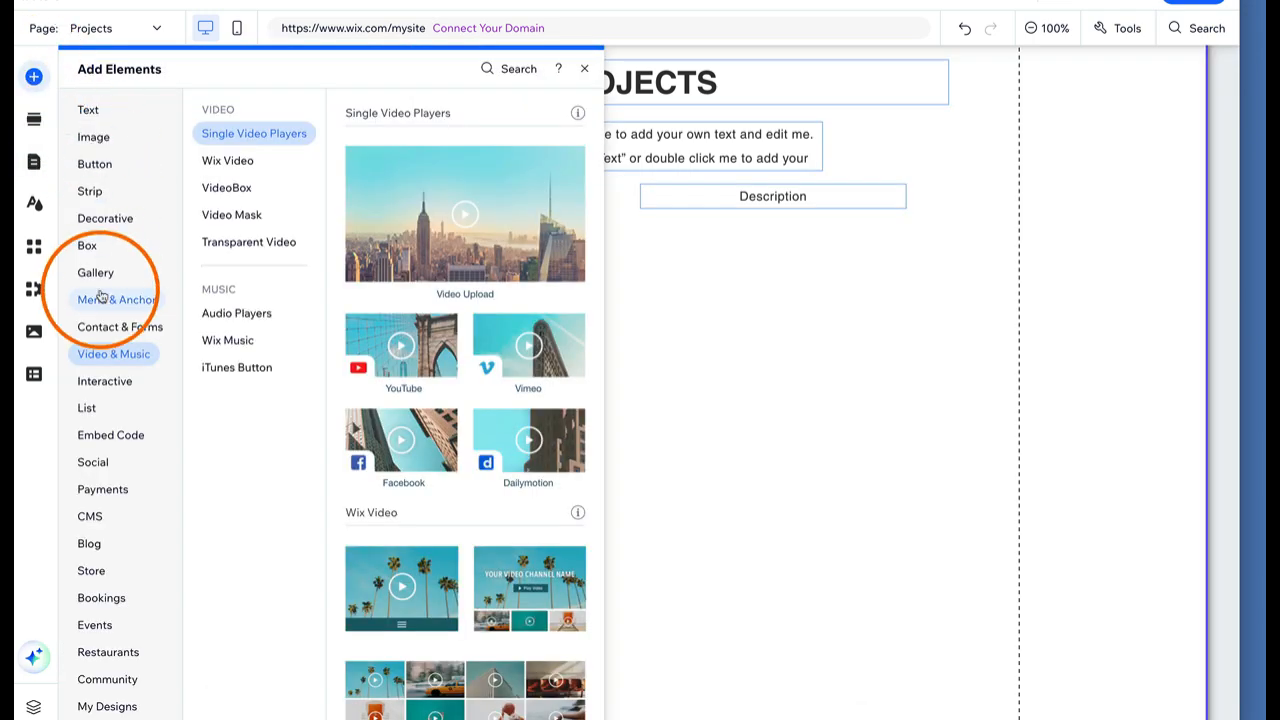
click(97, 274)
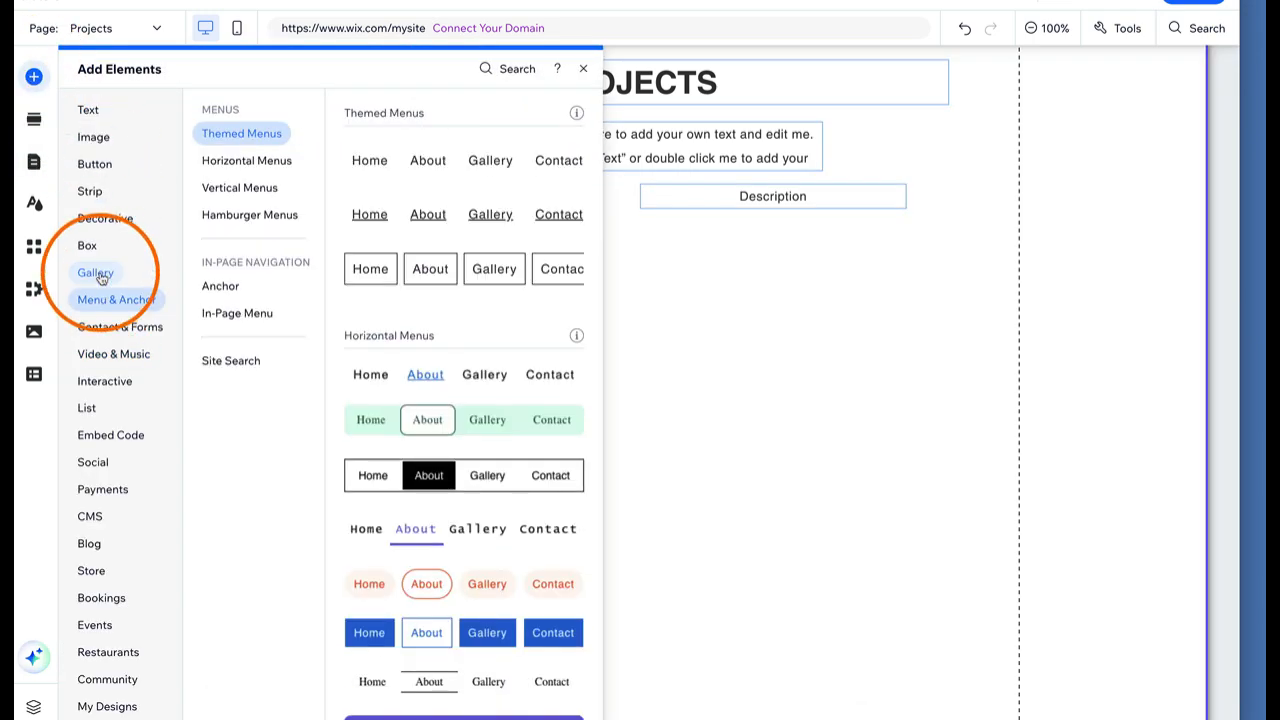
click(240, 191)
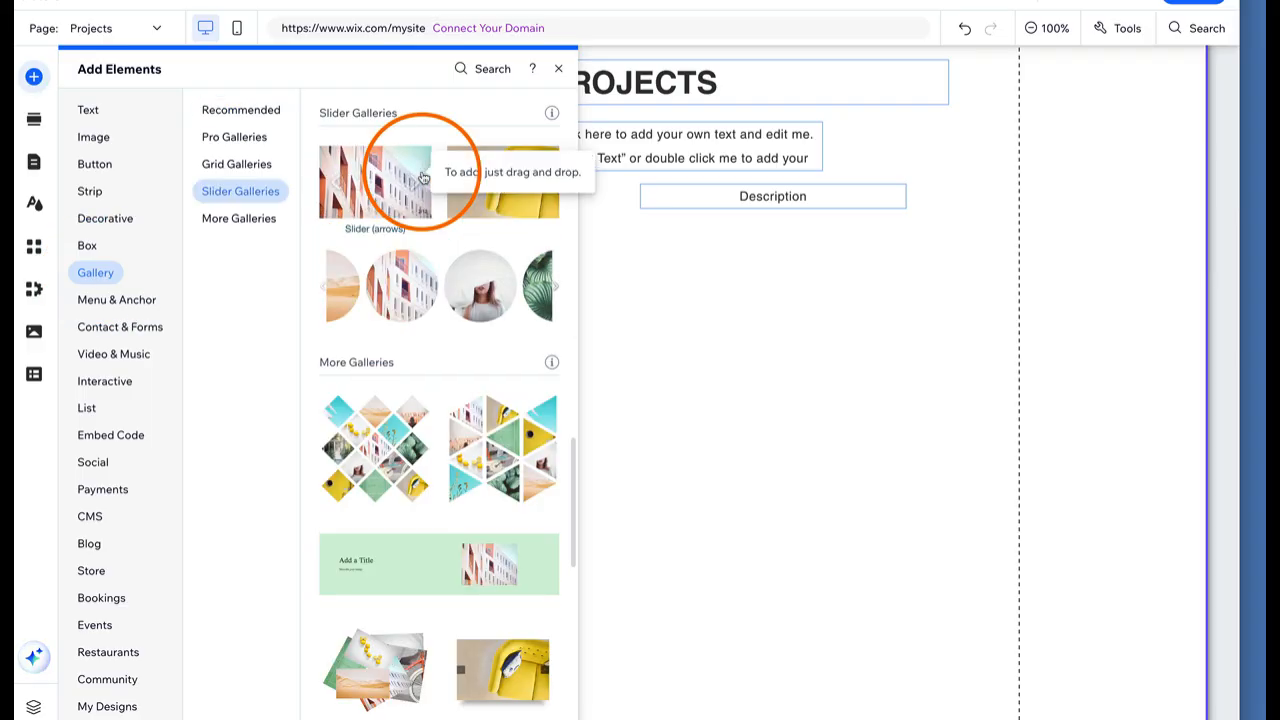
drag(423, 177, 711, 385)
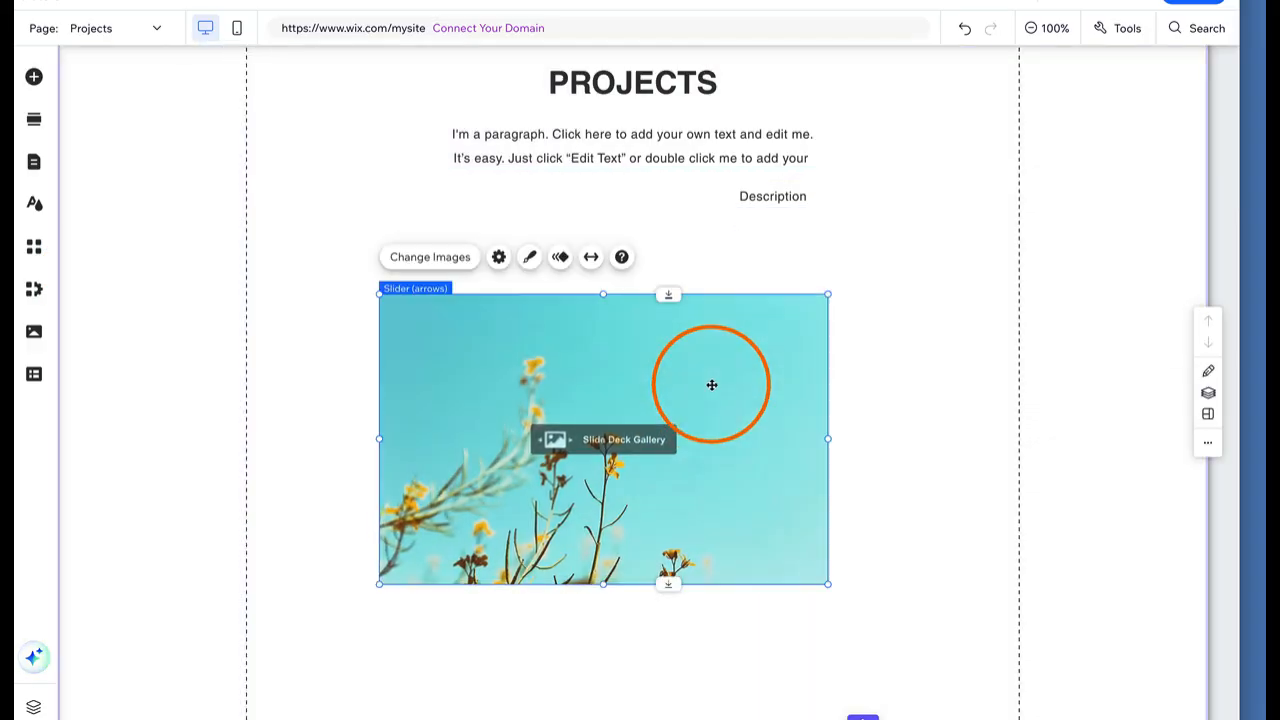
Switch the slider gallery to a design with a title panel, then delete it
click(528, 261)
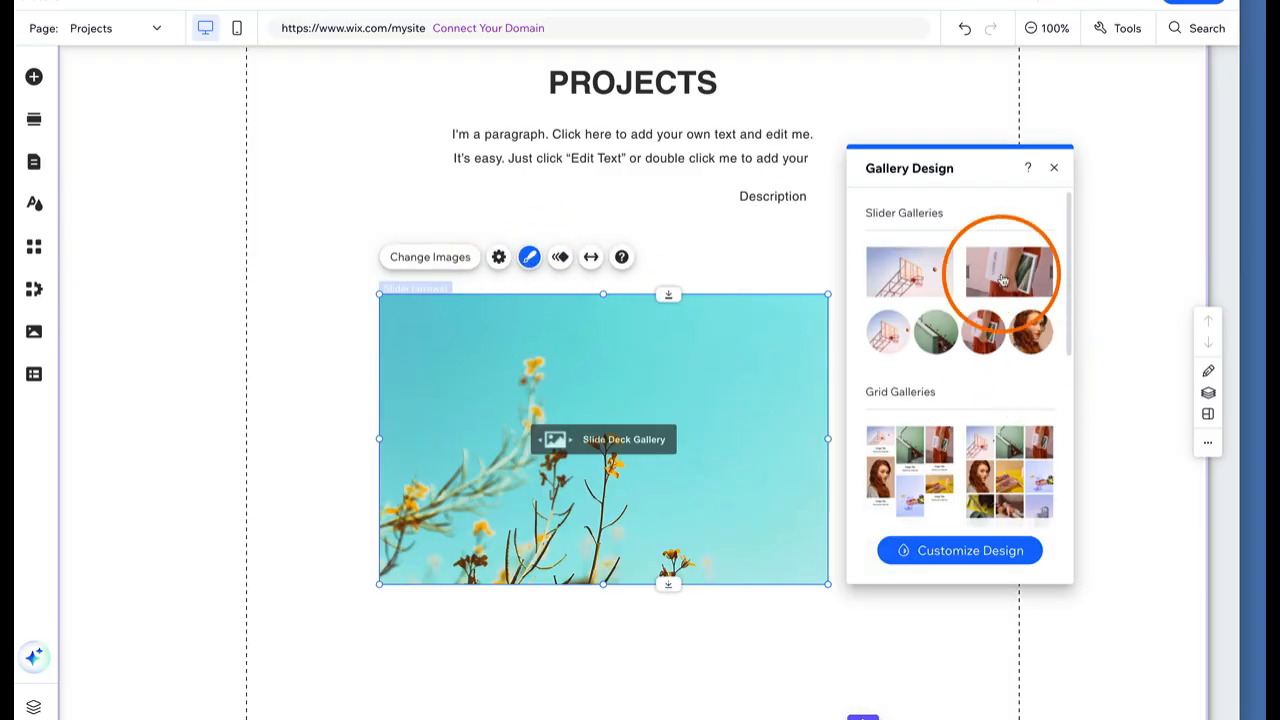
scroll(1000, 277, down, 10)
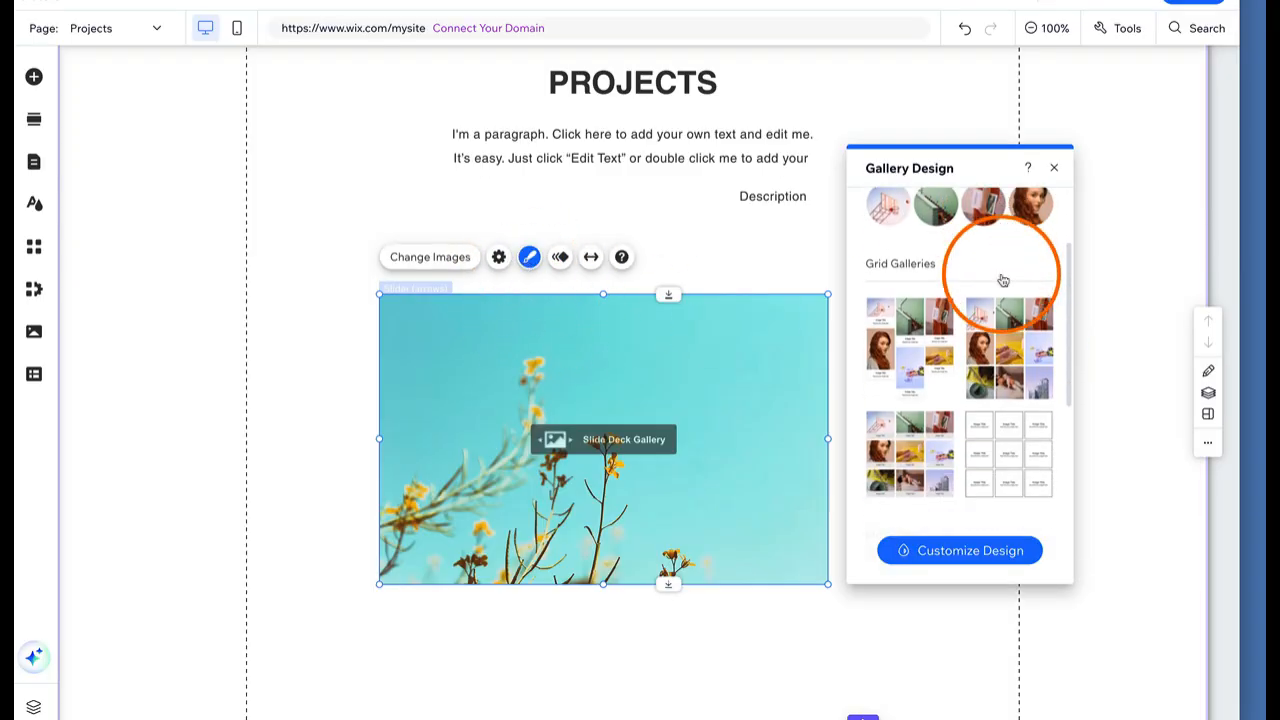
click(1007, 560)
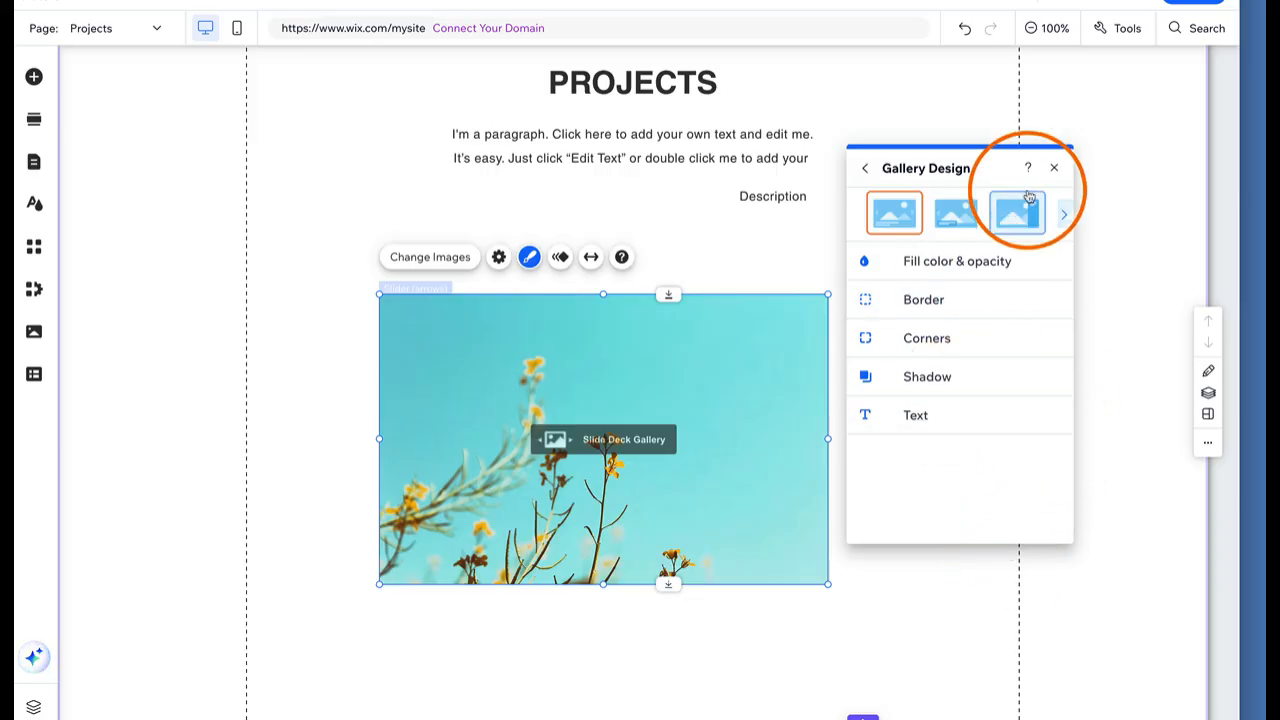
click(1020, 221)
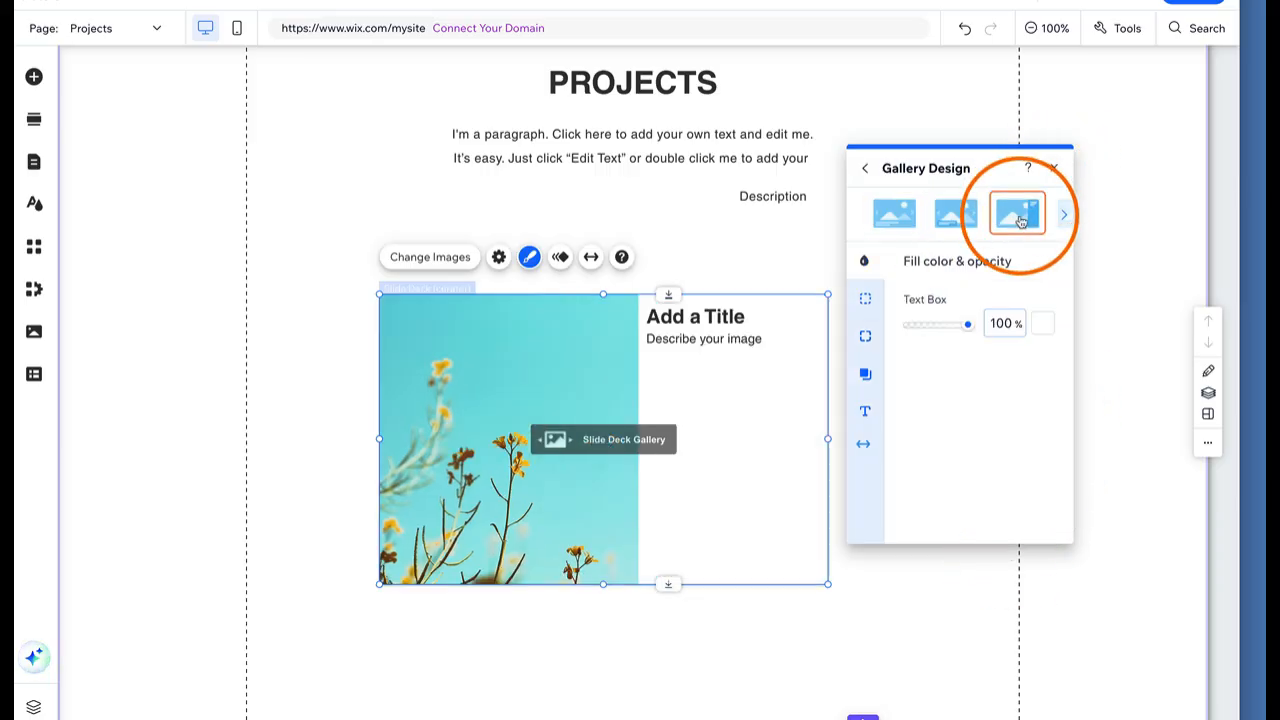
click(1068, 217)
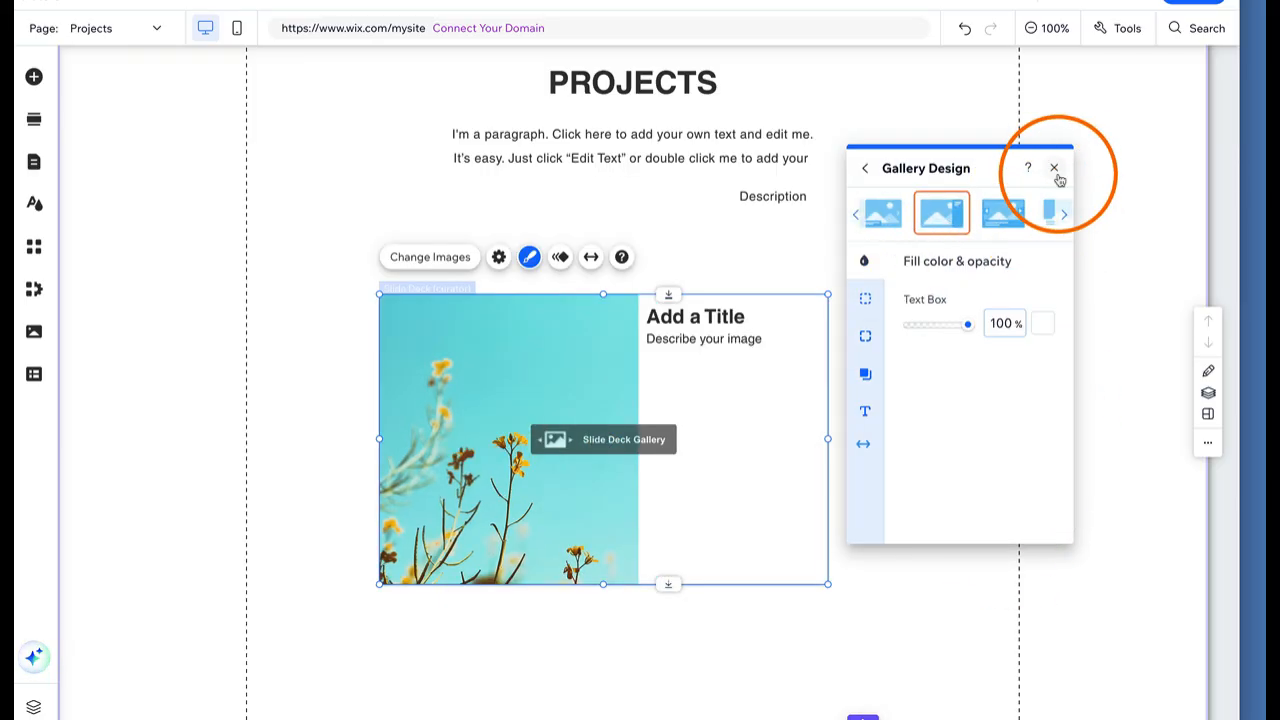
click(1055, 172)
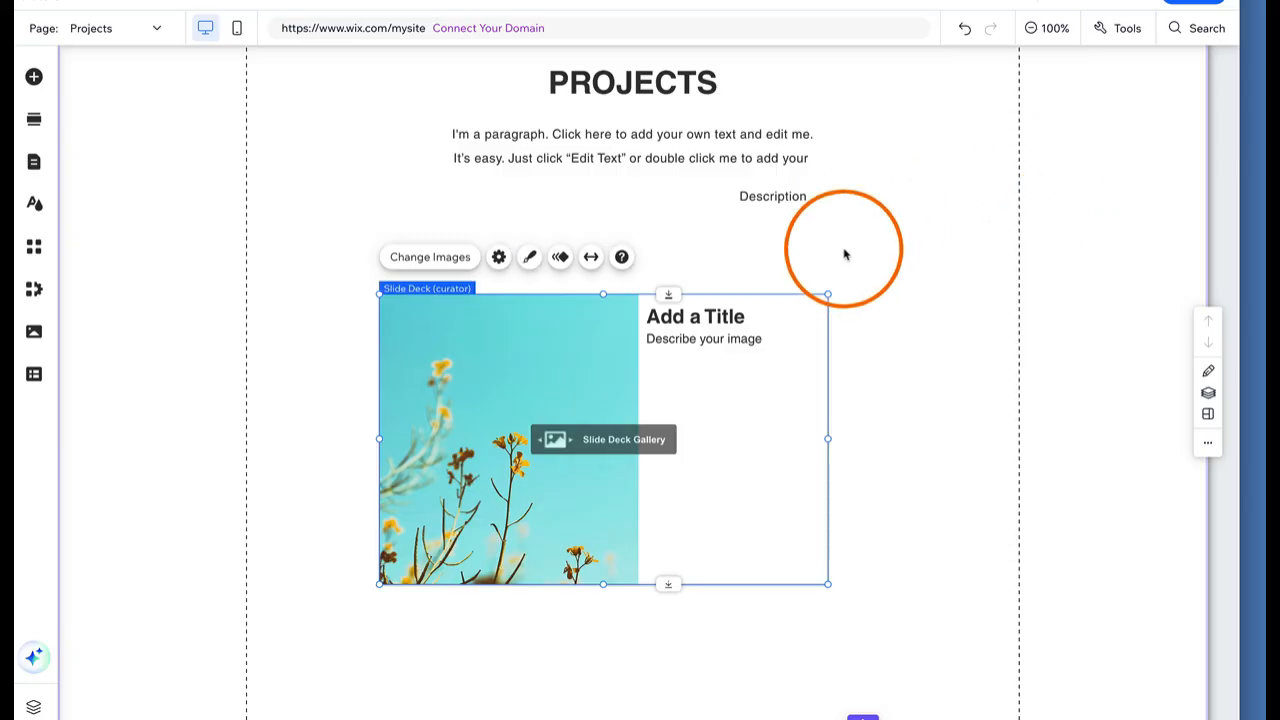
key(Delete)
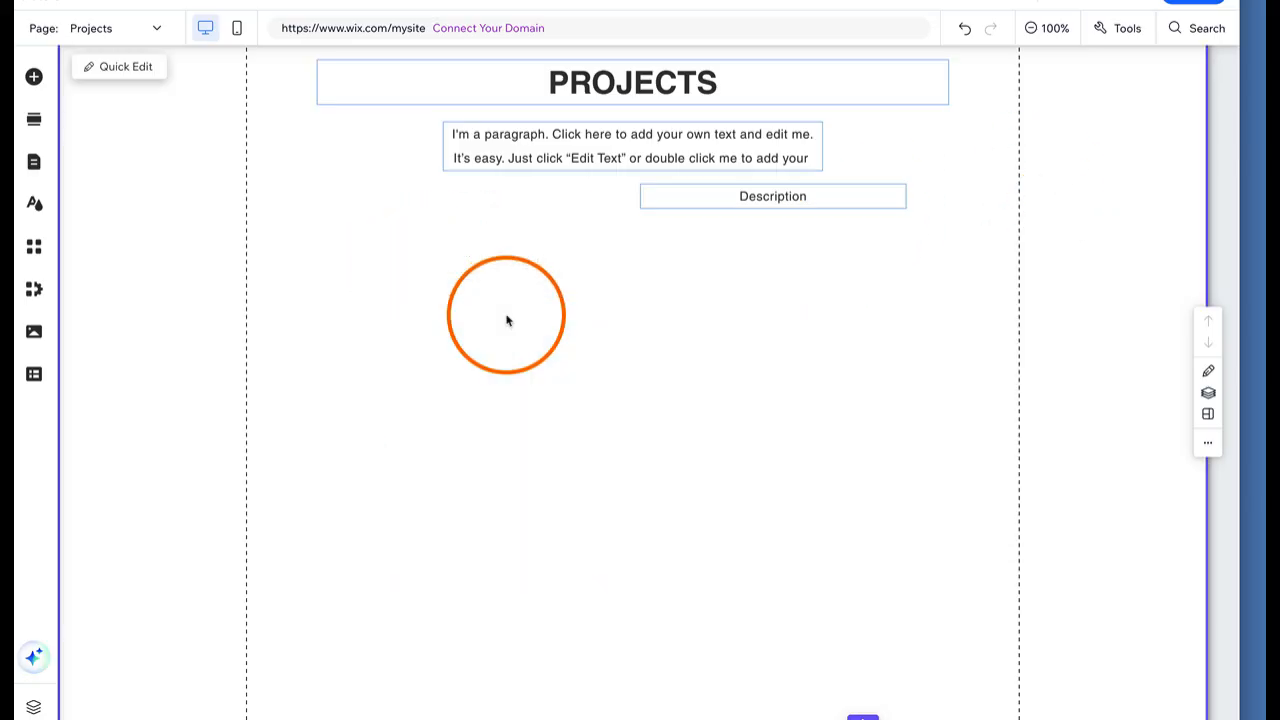
Add a Wix Video Small Slider below Description, check Manage Videos, and return to the Editor
click(33, 77)
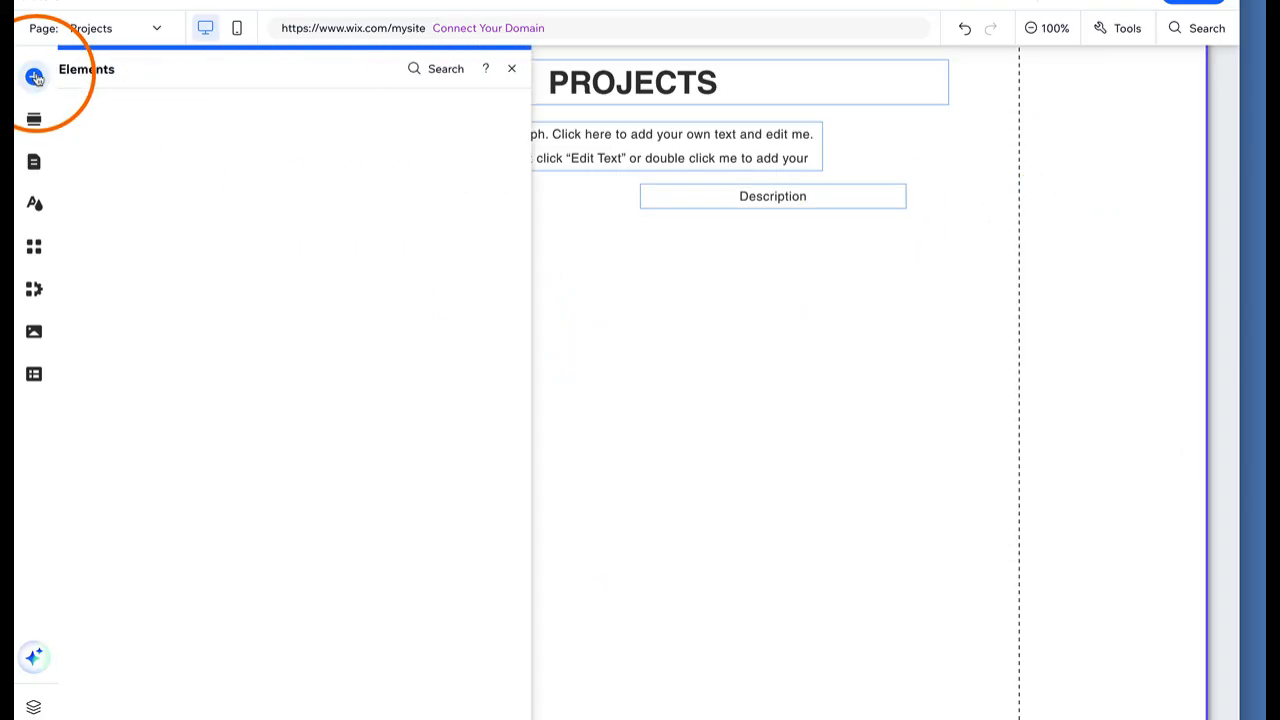
click(112, 356)
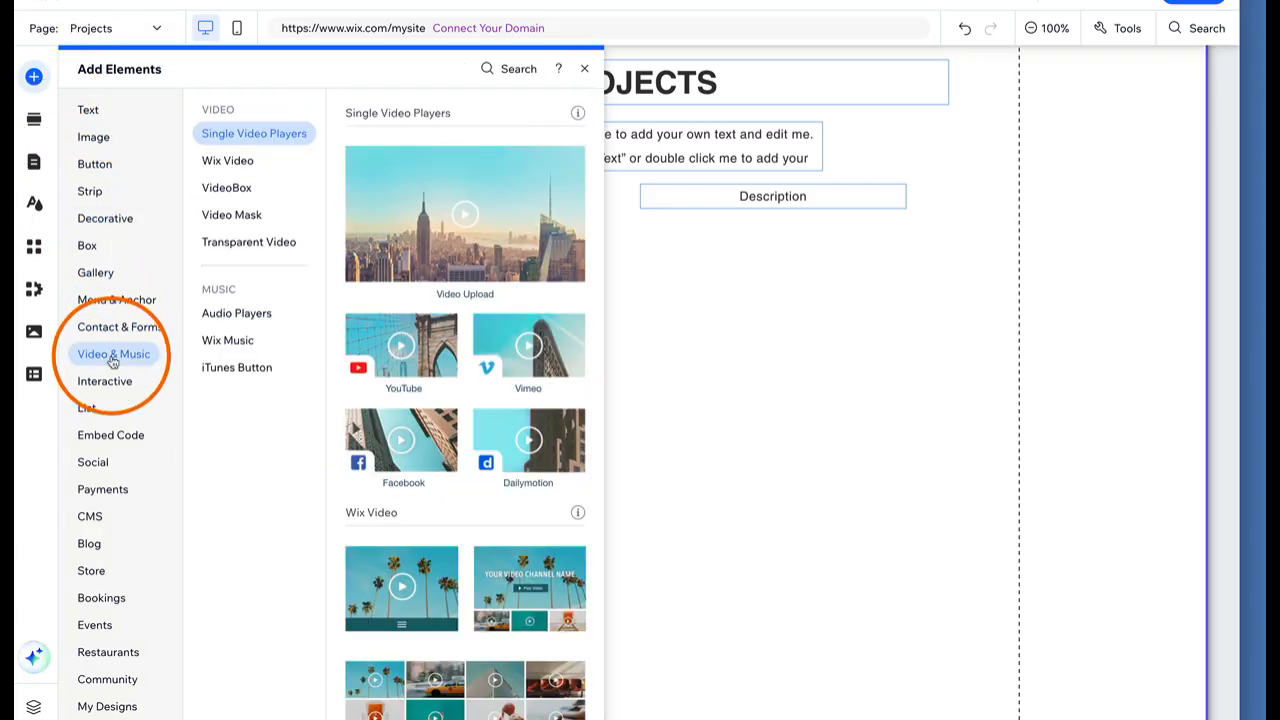
scroll(425, 240, down, 3)
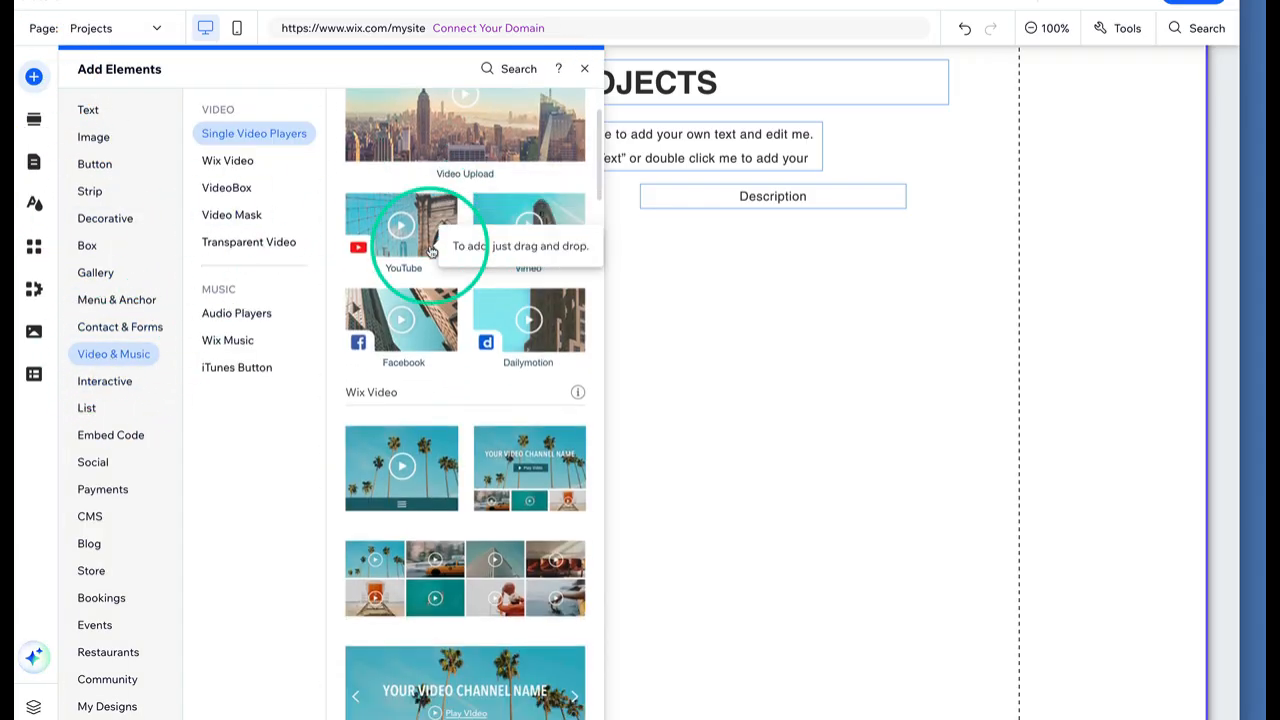
scroll(431, 251, down, 3)
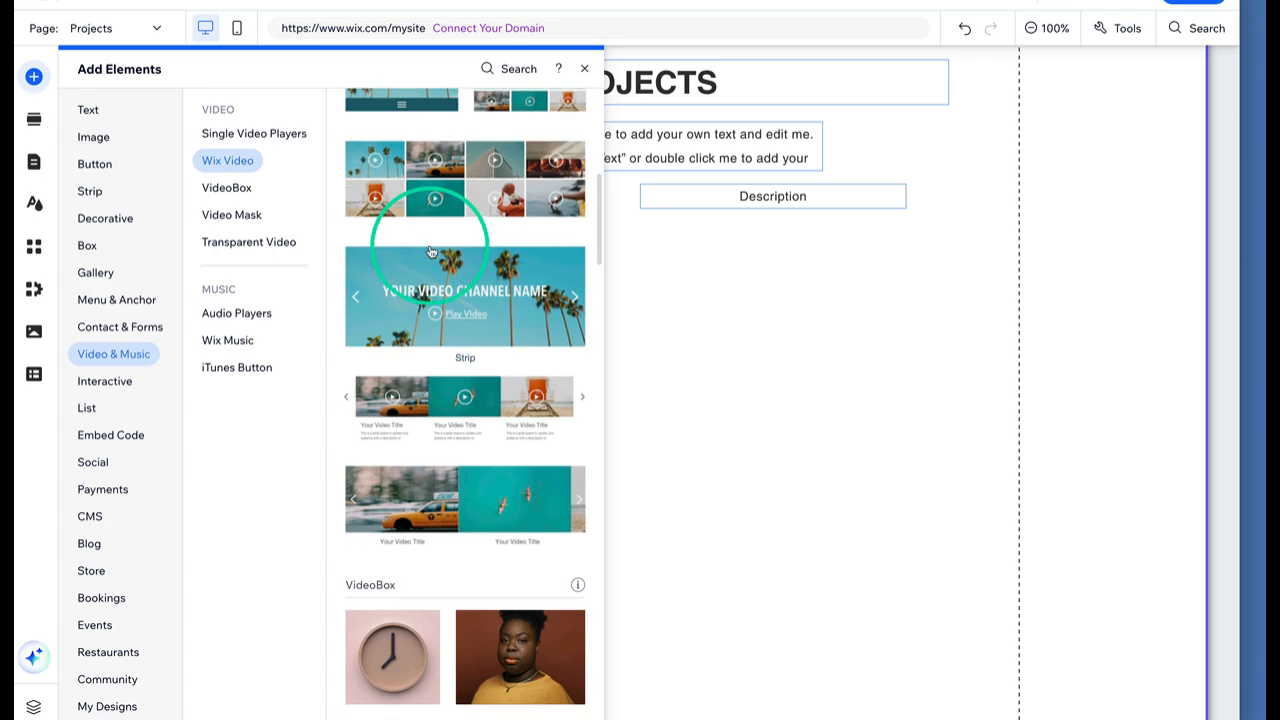
scroll(431, 251, down, 1)
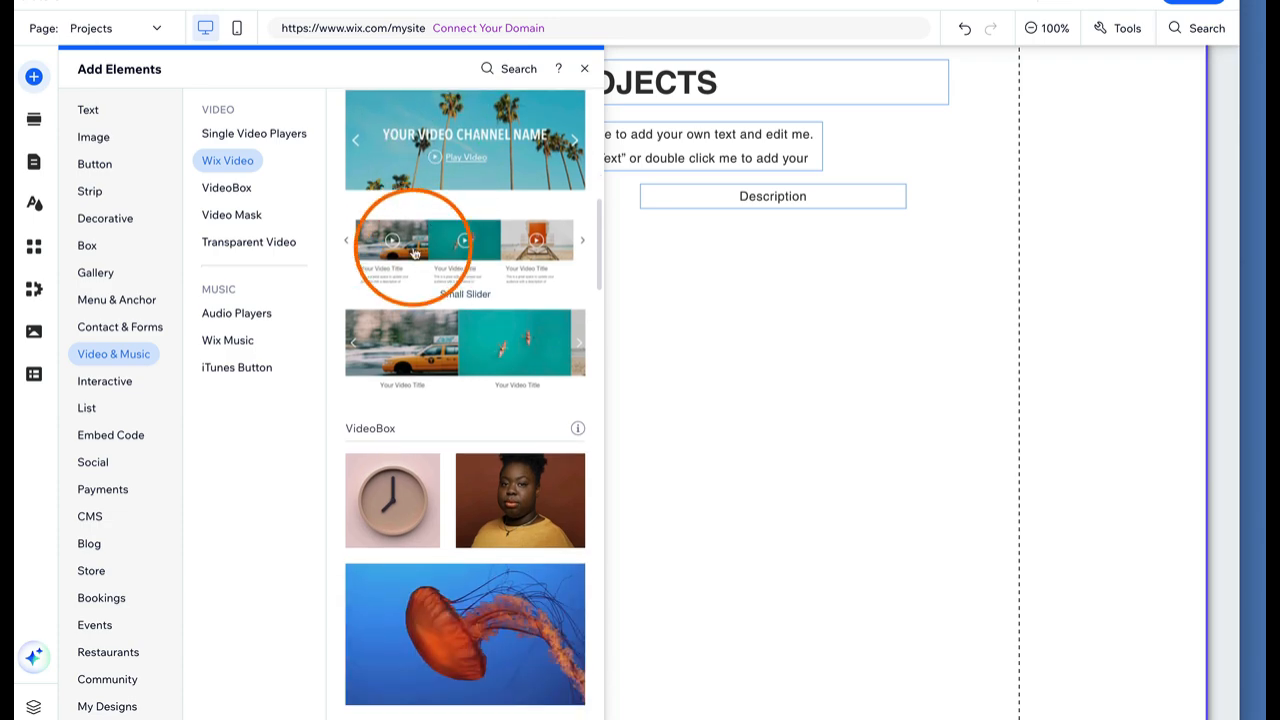
drag(414, 252, 740, 343)
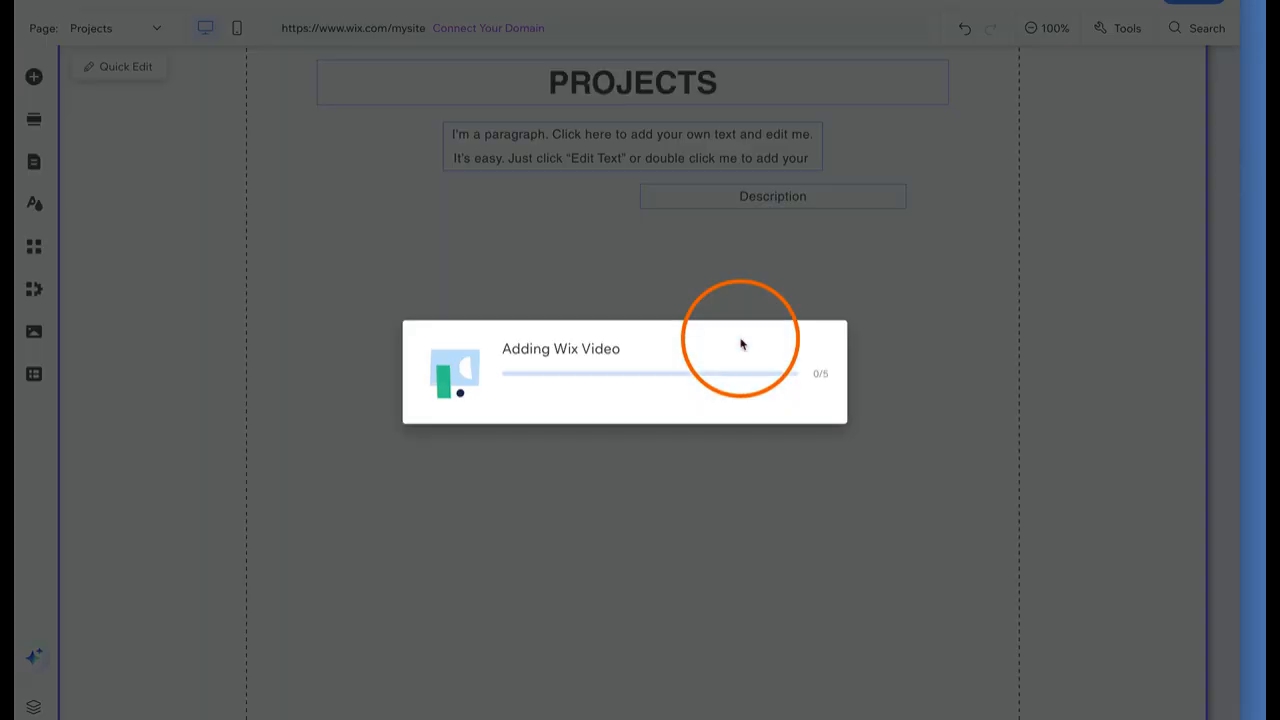
click(287, 86)
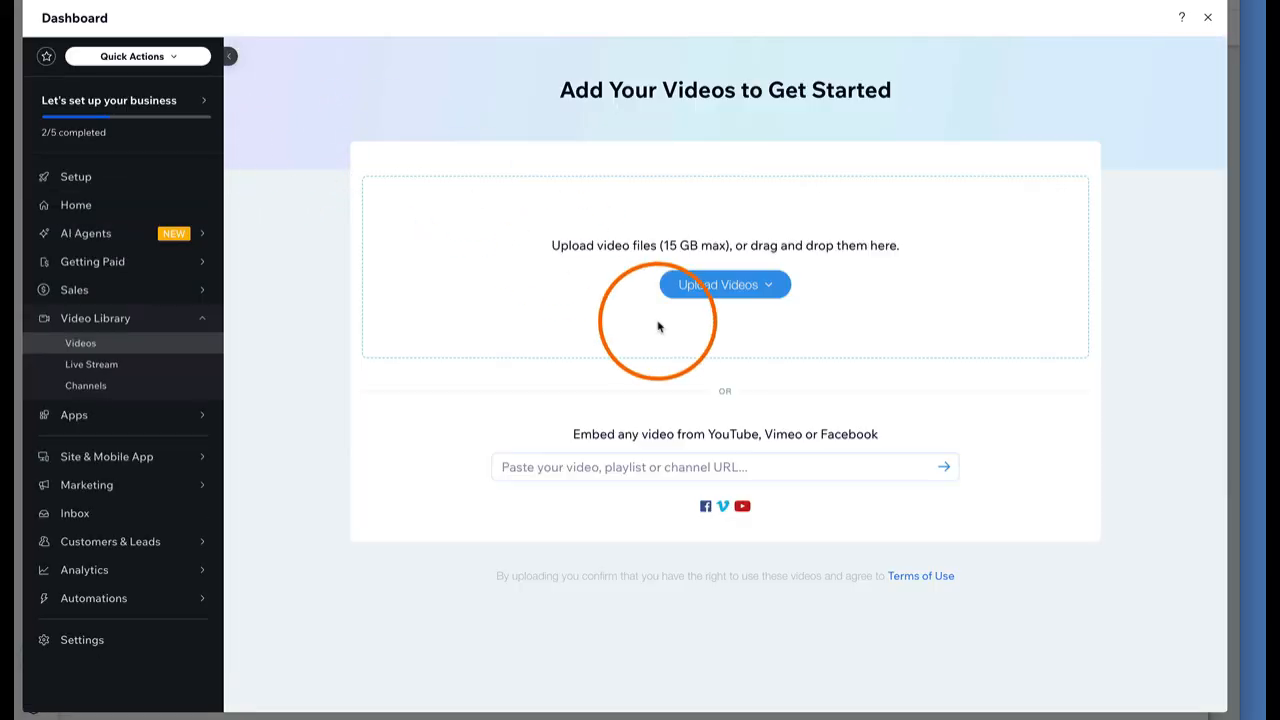
click(749, 290)
click(1028, 149)
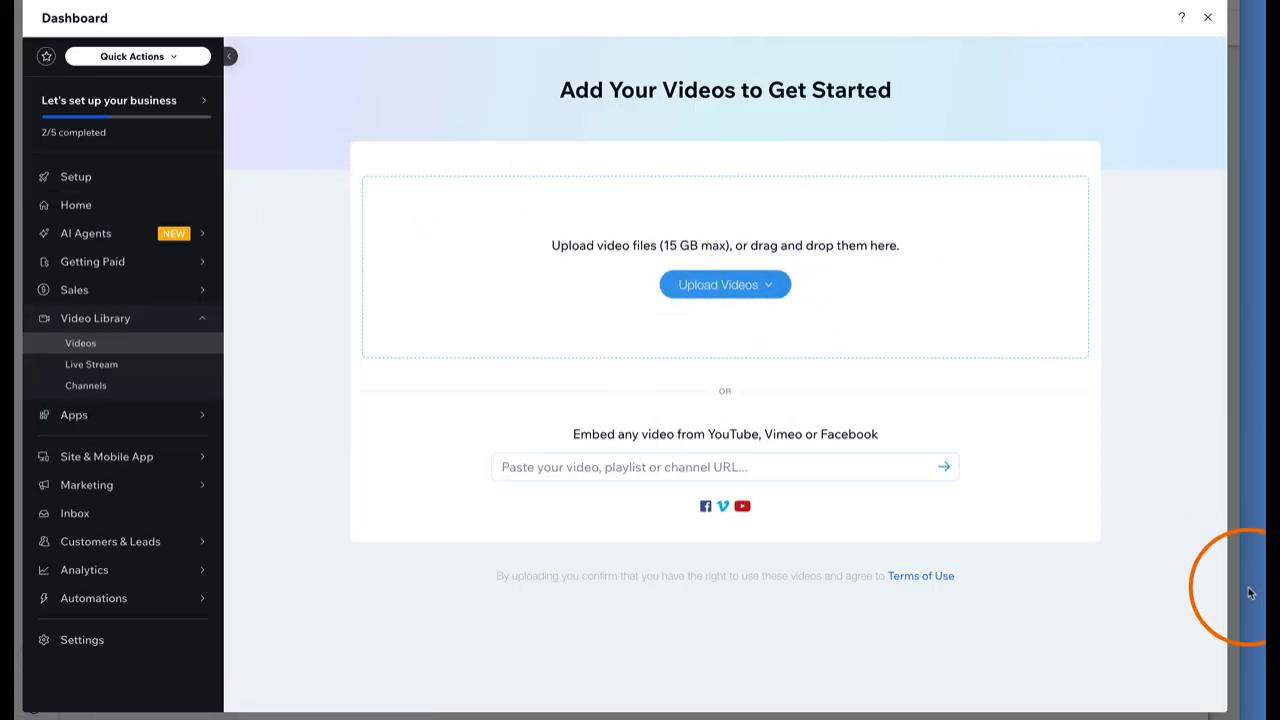
click(1208, 20)
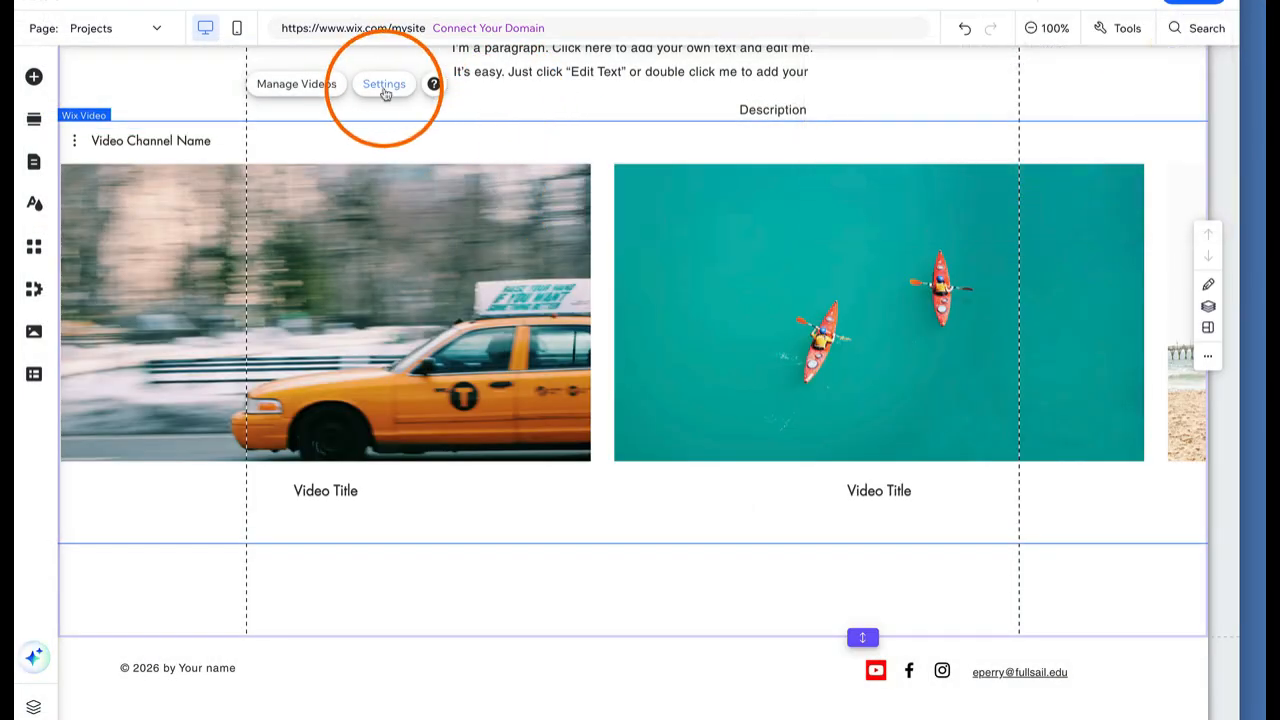
Set the Wix Video player to play a single video in a Grid layout
click(384, 85)
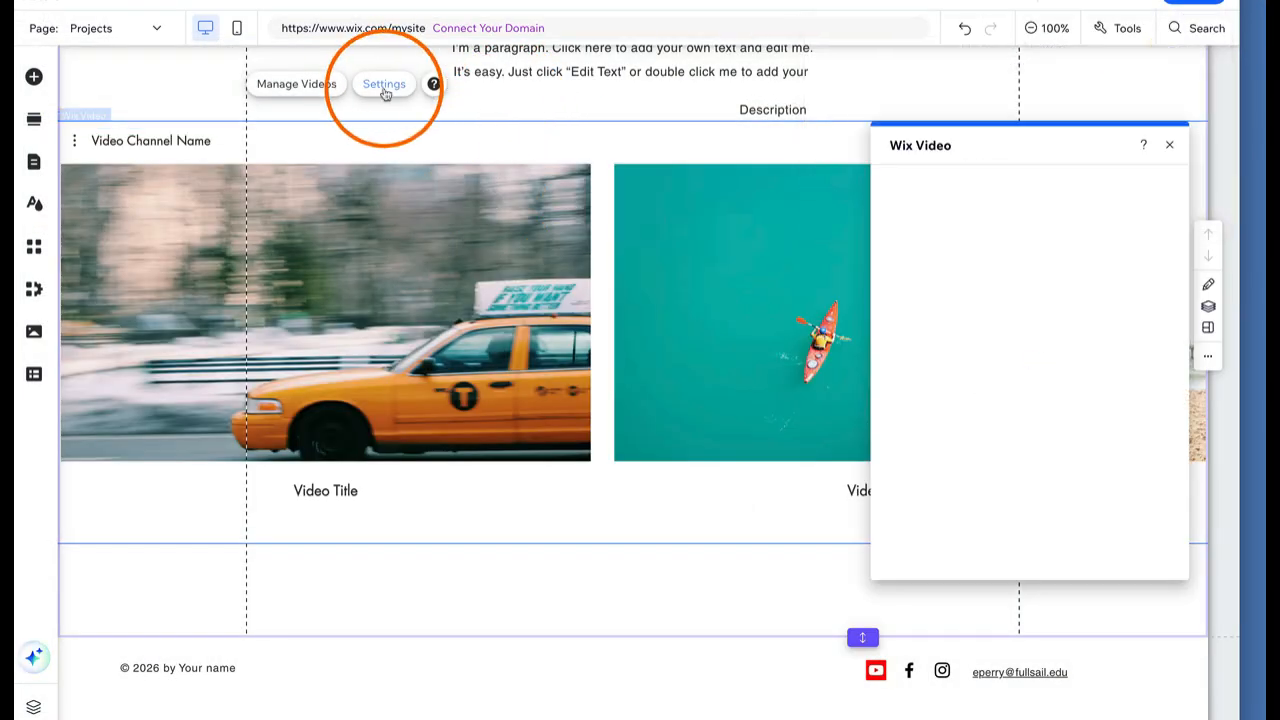
click(903, 213)
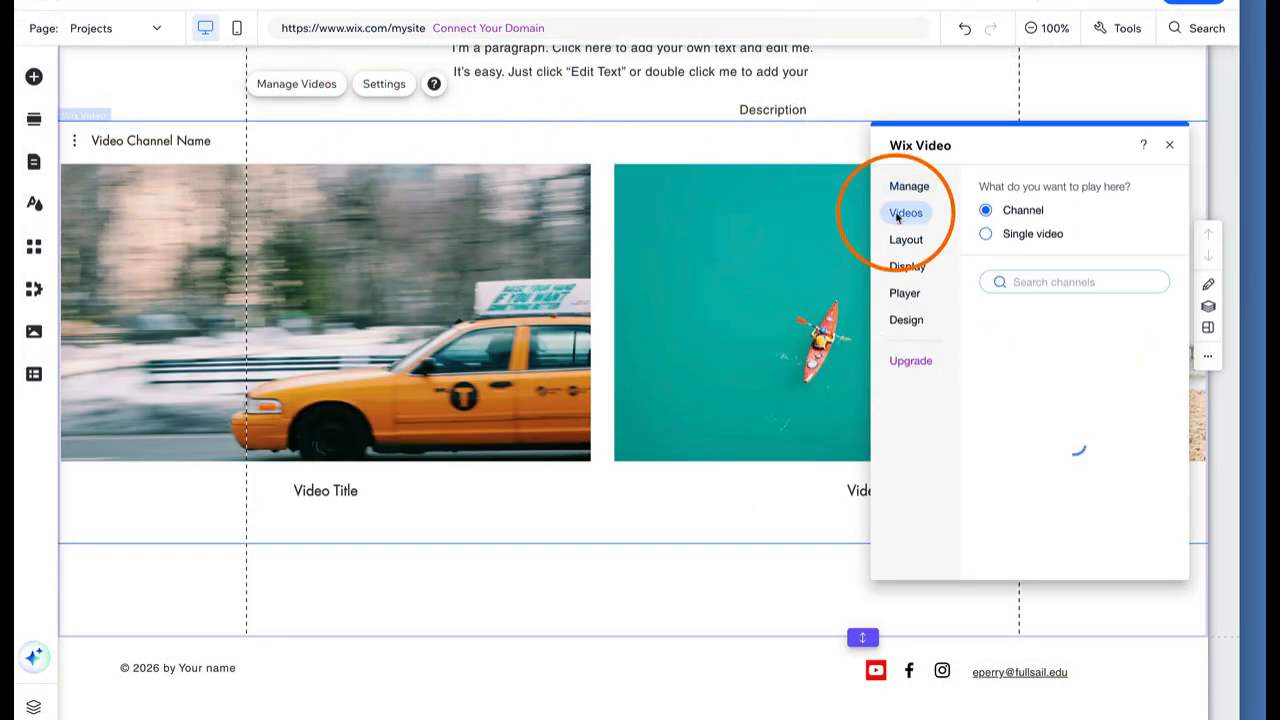
click(986, 234)
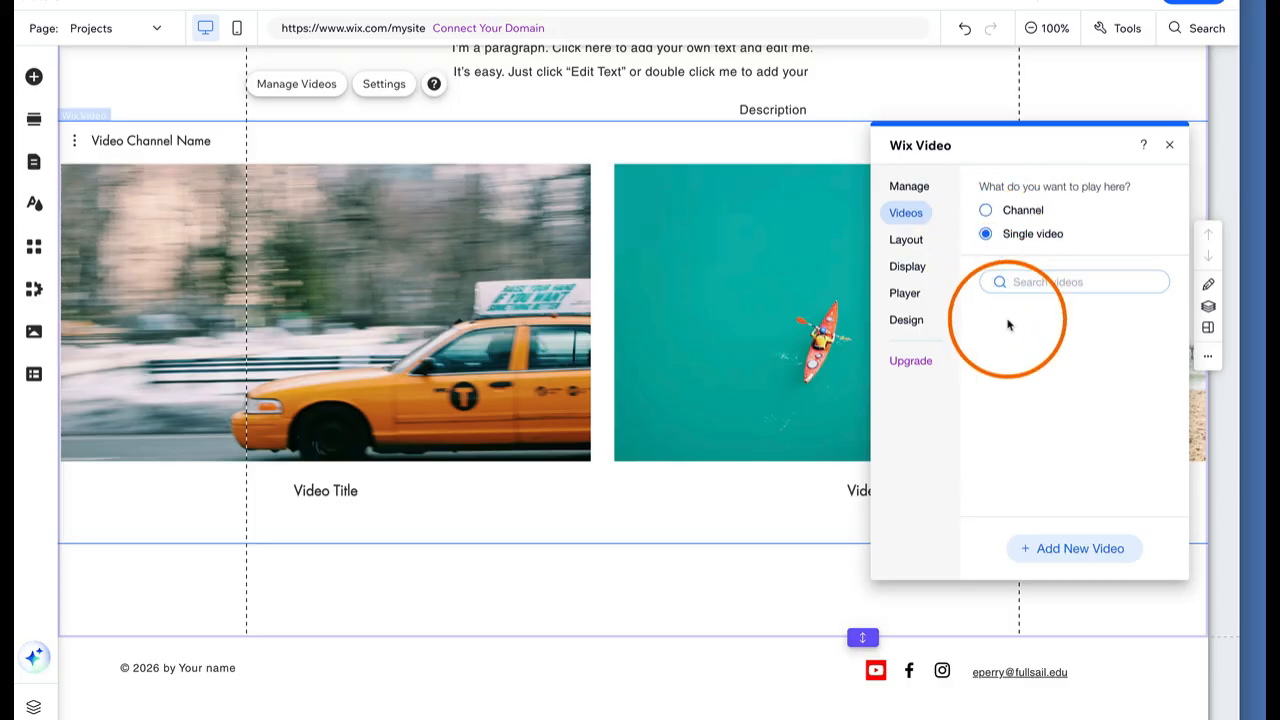
click(906, 241)
click(1018, 335)
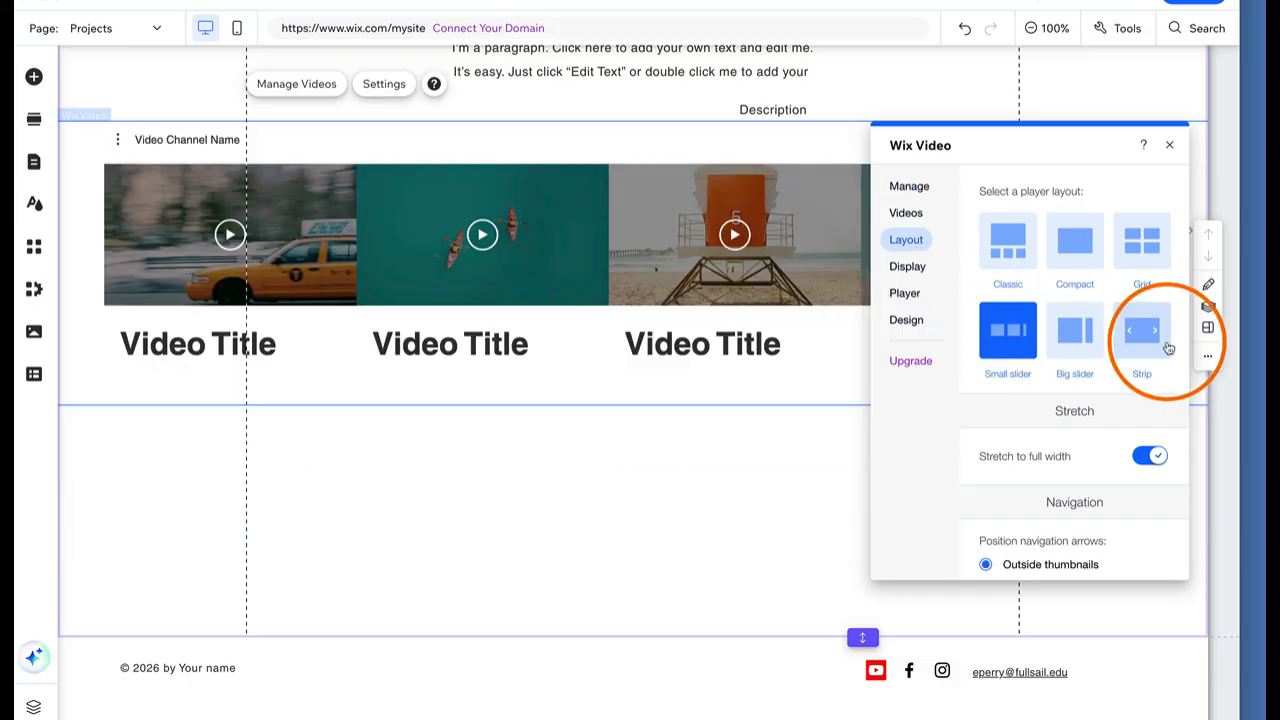
click(1140, 240)
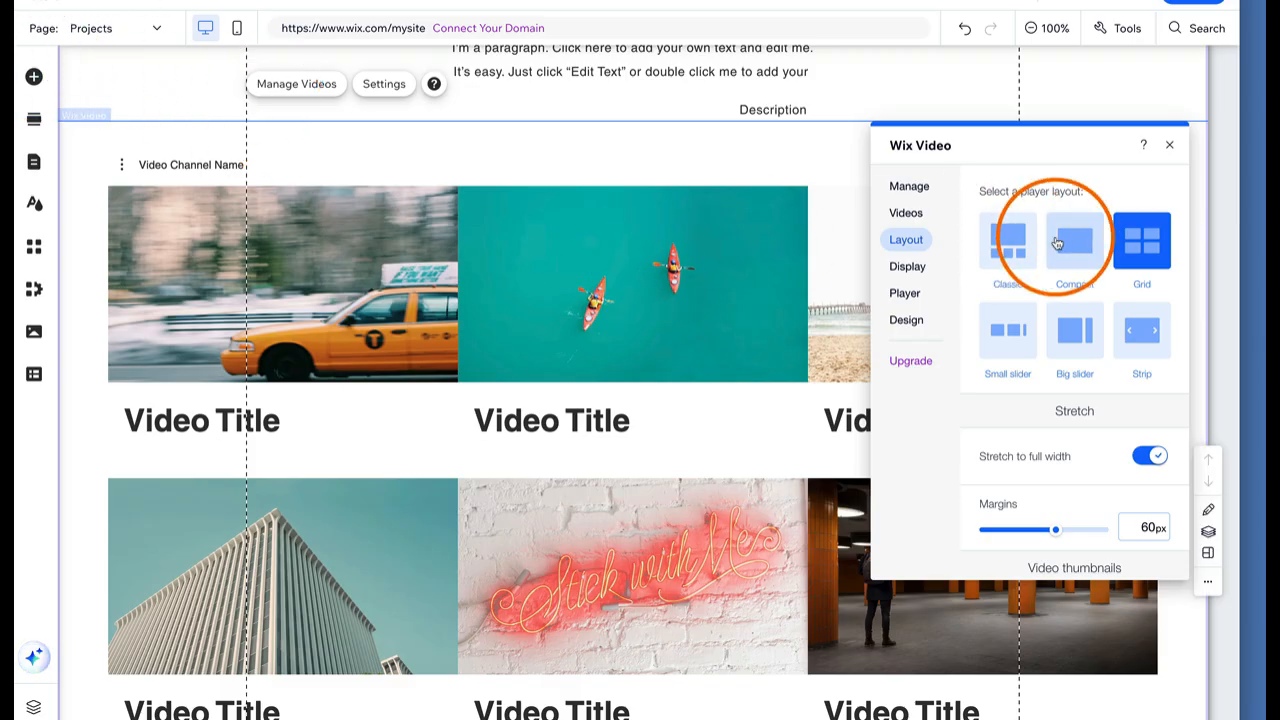
Review the player's Display and Manage settings and open the video library
click(927, 268)
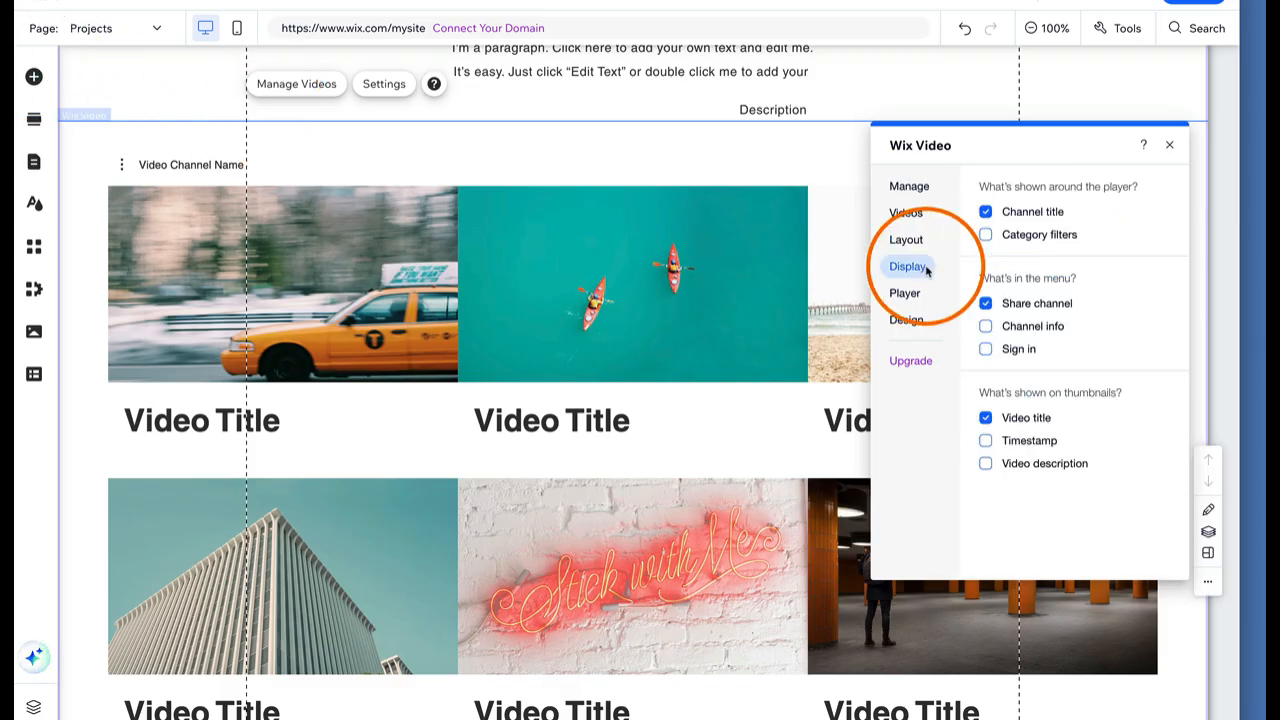
click(909, 185)
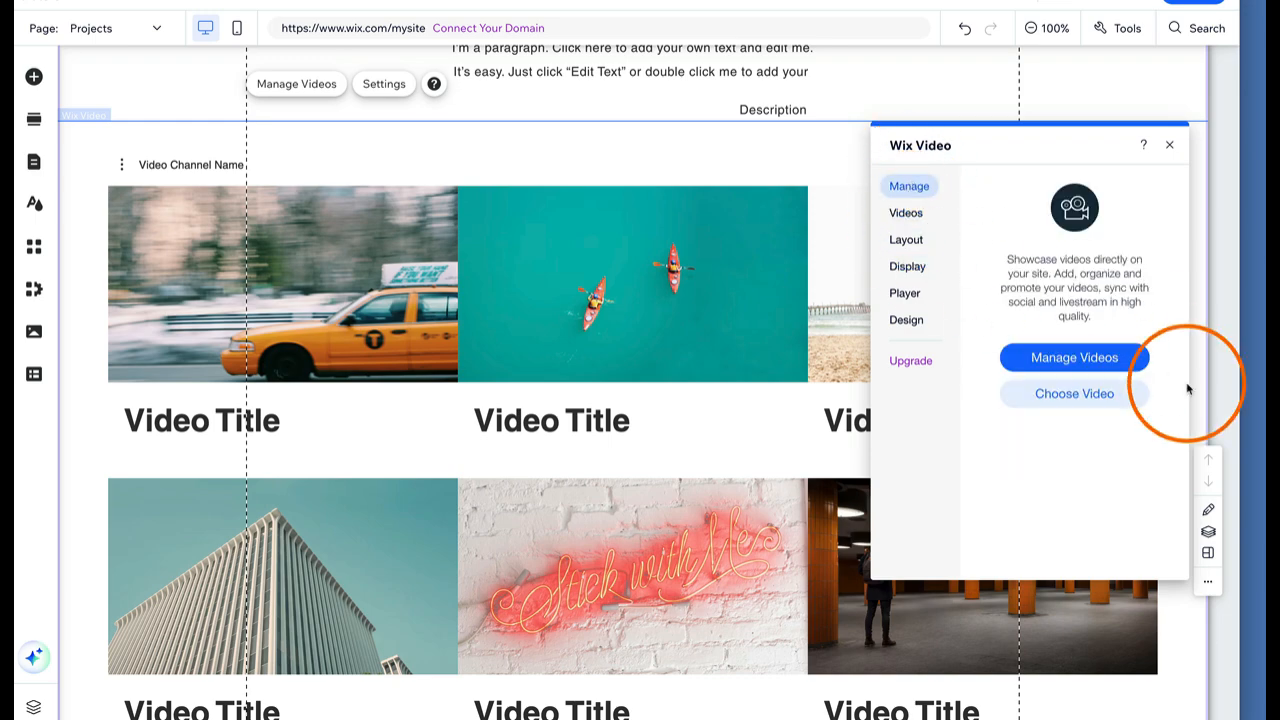
click(1108, 360)
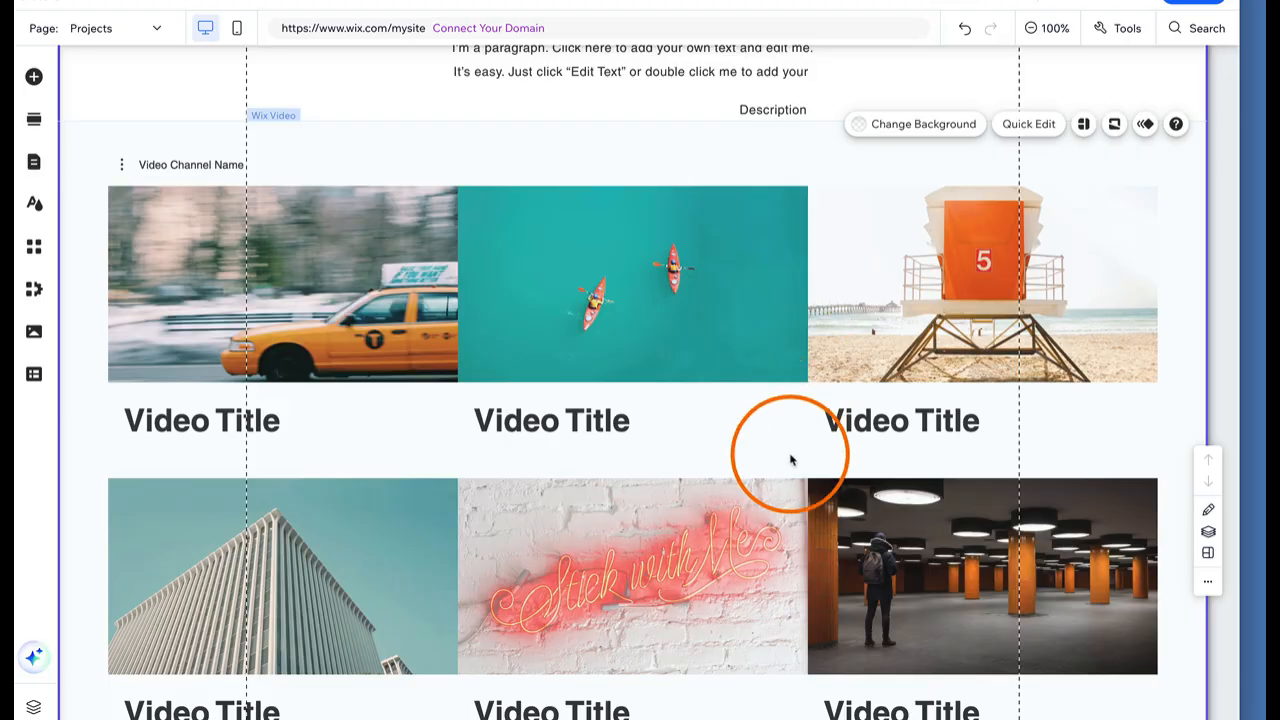
scroll(791, 457, down, 5)
scroll(791, 457, up, 5)
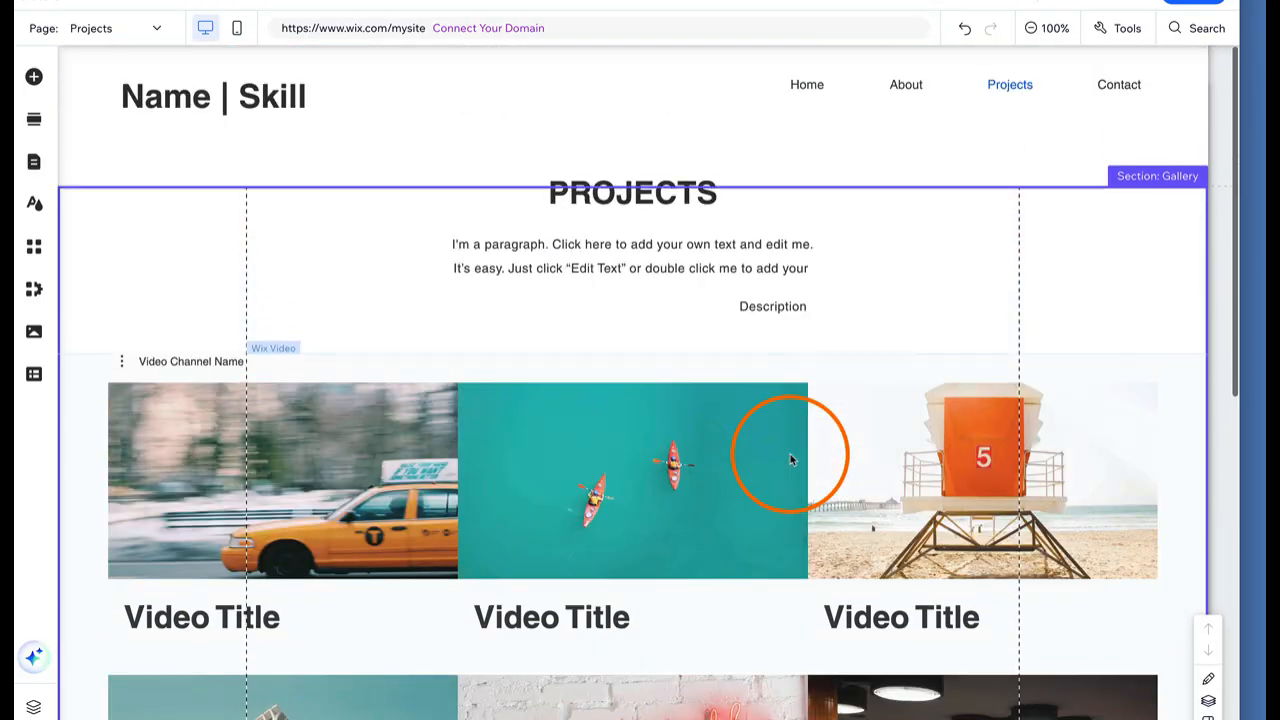